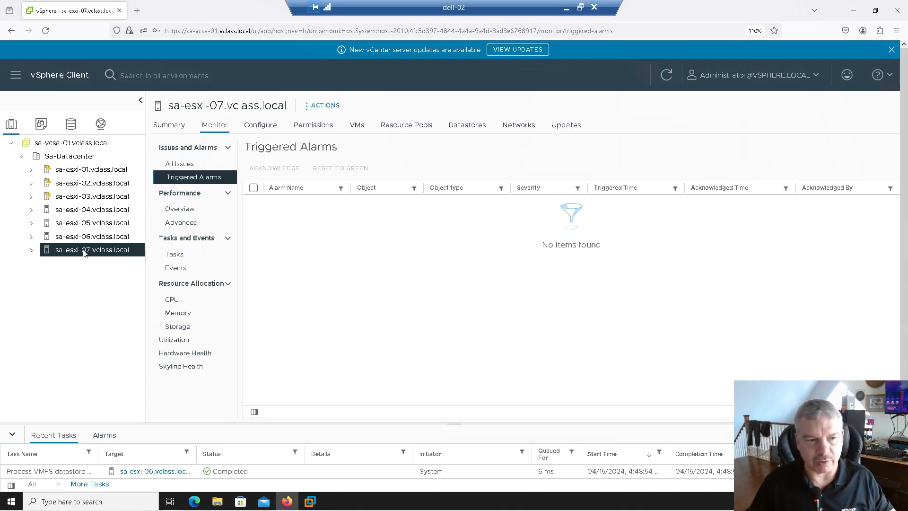
- Start an OVF template deployment on host sa-esxi-07.vclass.local using the local file VMware-VirtualSAN-Witness-8.0U1-21495797.ova
right_click(83, 253)
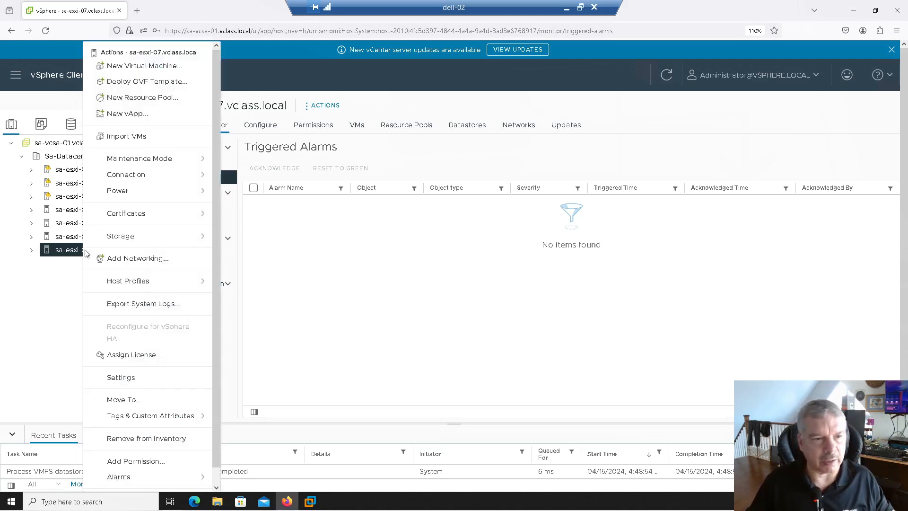
click(143, 82)
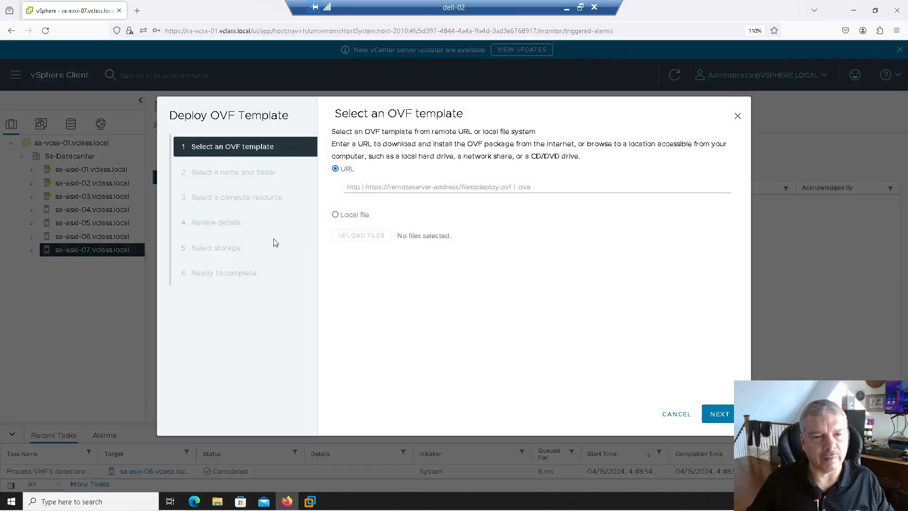
click(345, 216)
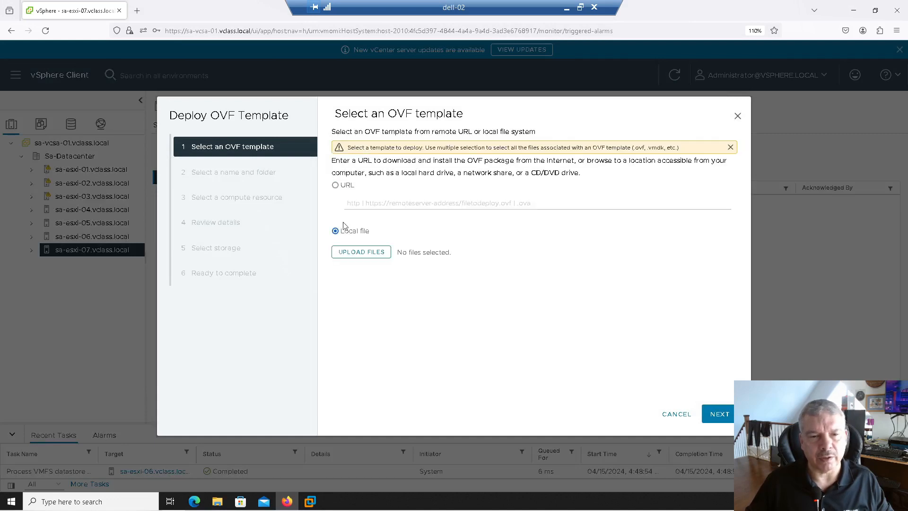
click(358, 253)
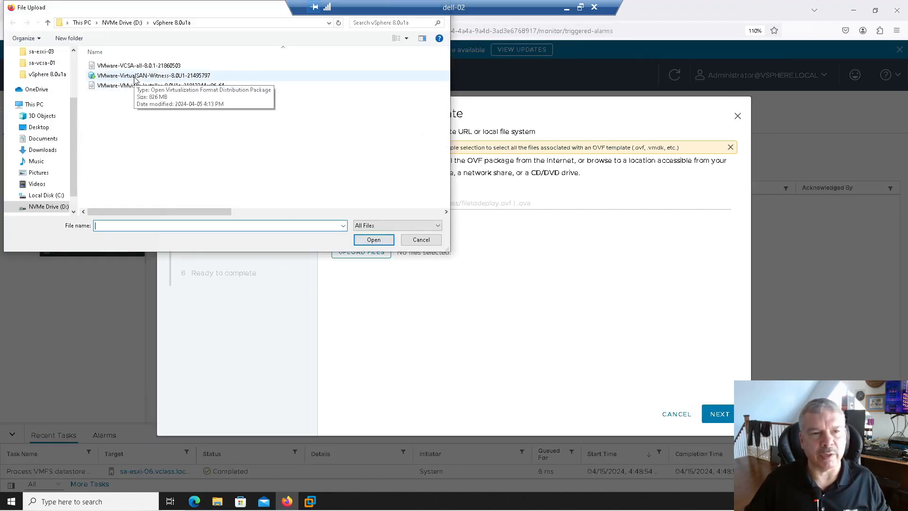
click(134, 77)
click(371, 240)
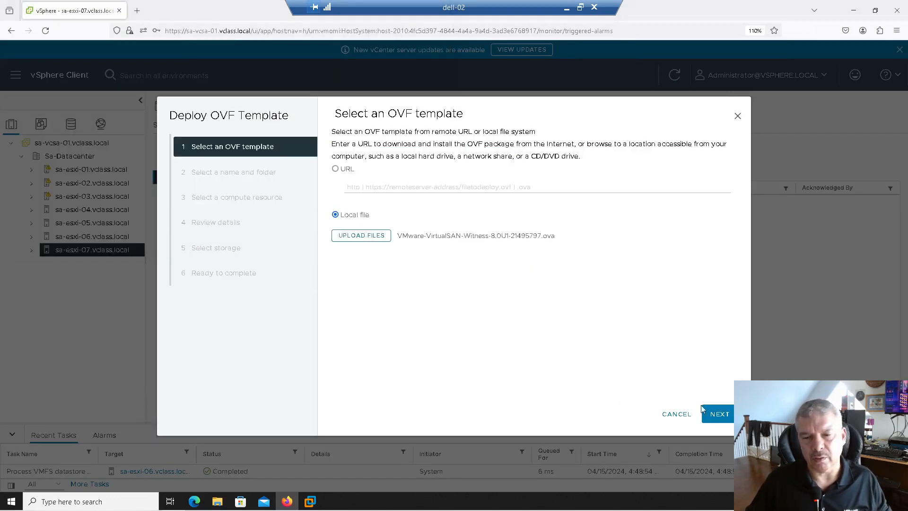
click(728, 418)
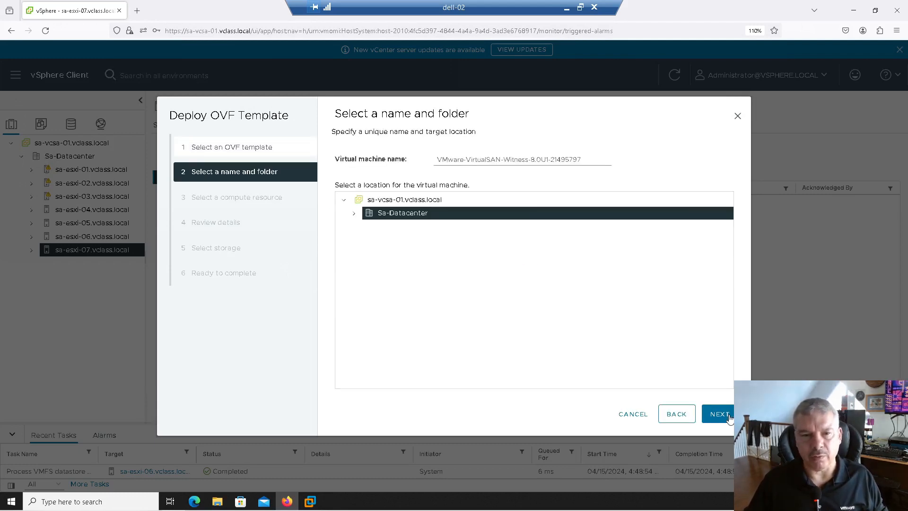
- Name the virtual machine vSAN-Witness-OSA in Sa-Datacenter and accept sa-esxi-07.vclass.local as its compute resource
drag(599, 160, 377, 163)
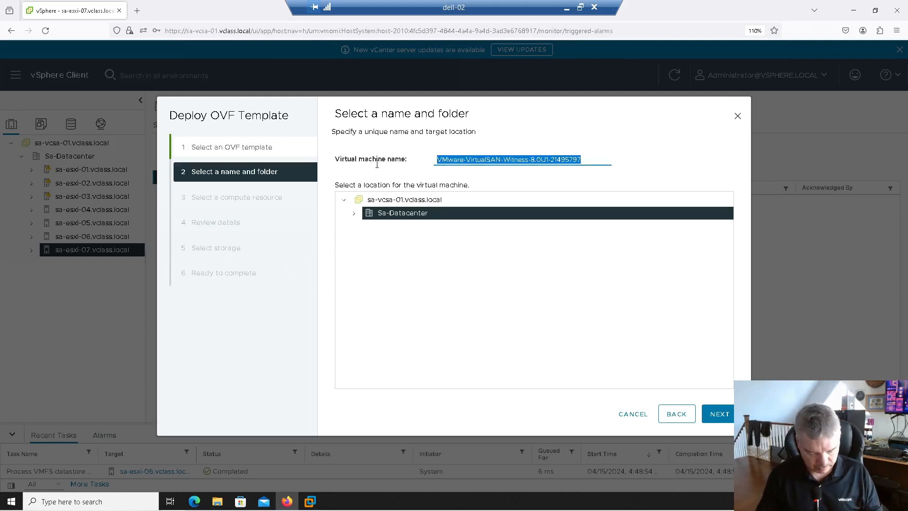
text(vSAN-Witness-OSA)
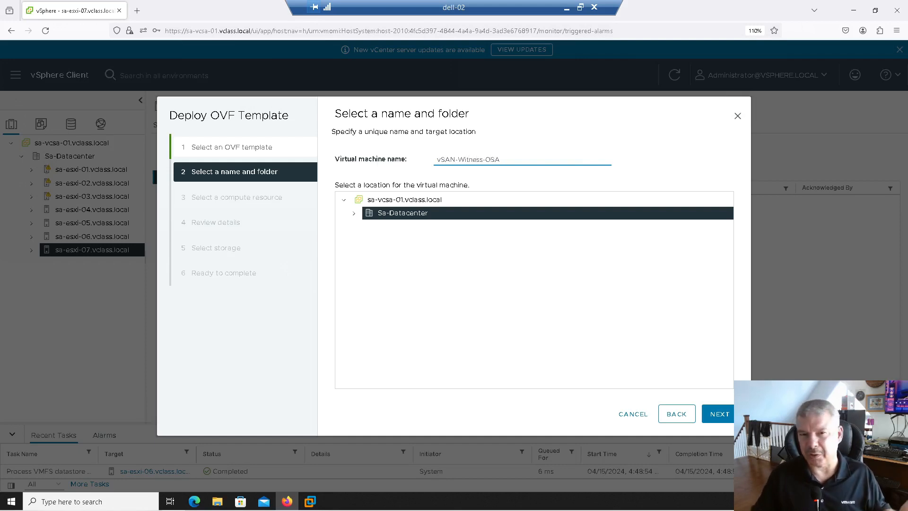
click(716, 419)
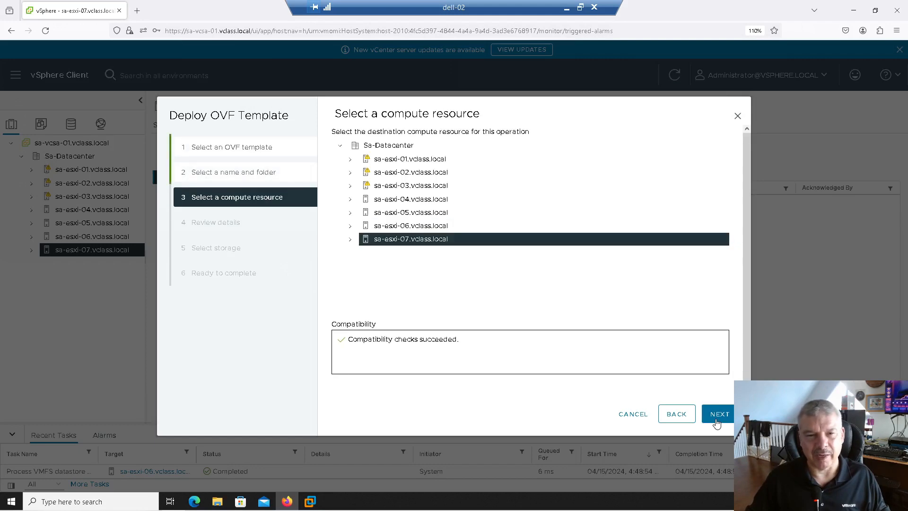
click(719, 414)
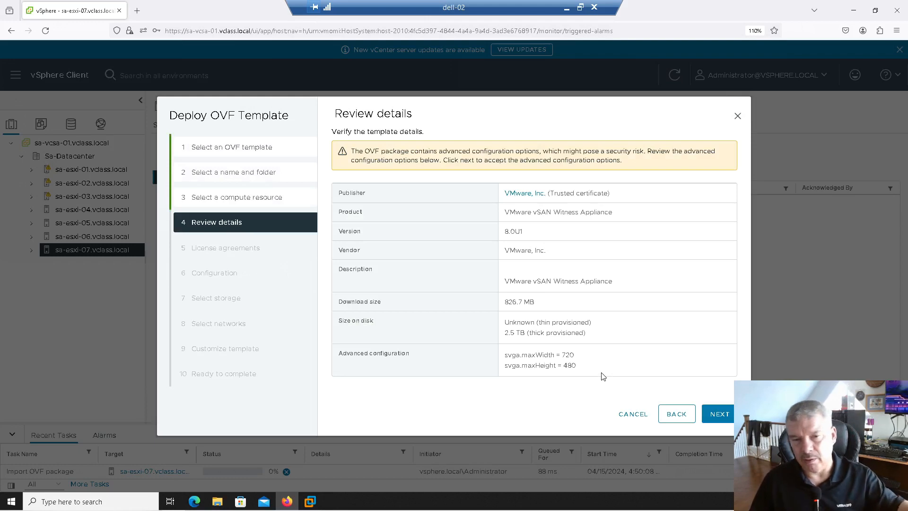
- Accept the template details and all license agreements, keeping the Medium (up to 500 VMs/21 Clusters) deployment configuration
click(722, 418)
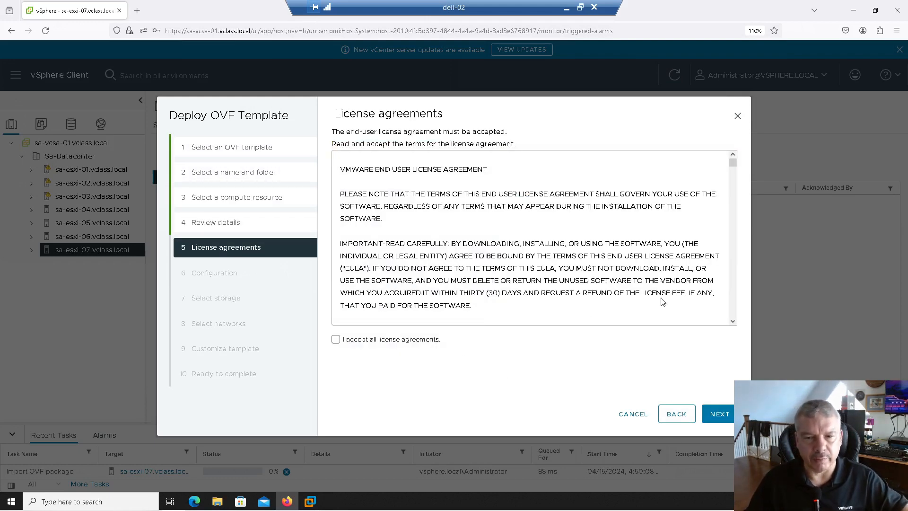
drag(731, 162, 733, 312)
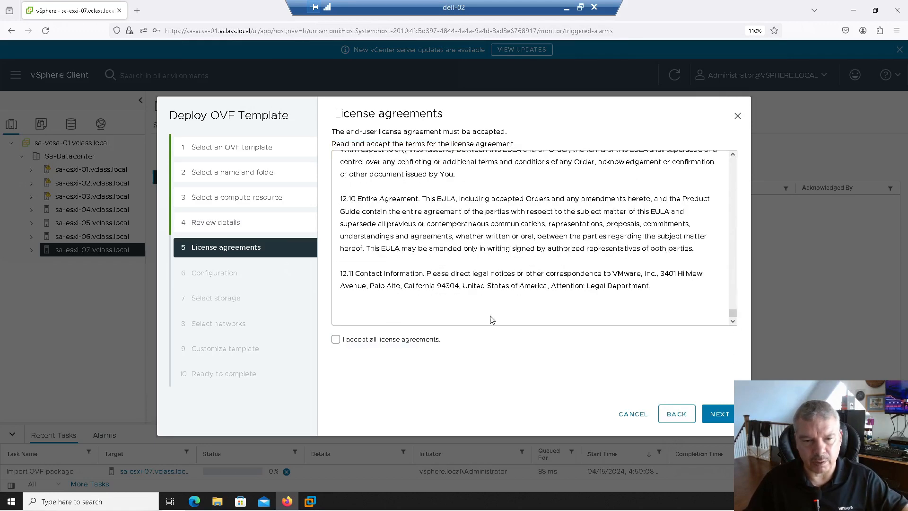
click(348, 345)
click(721, 419)
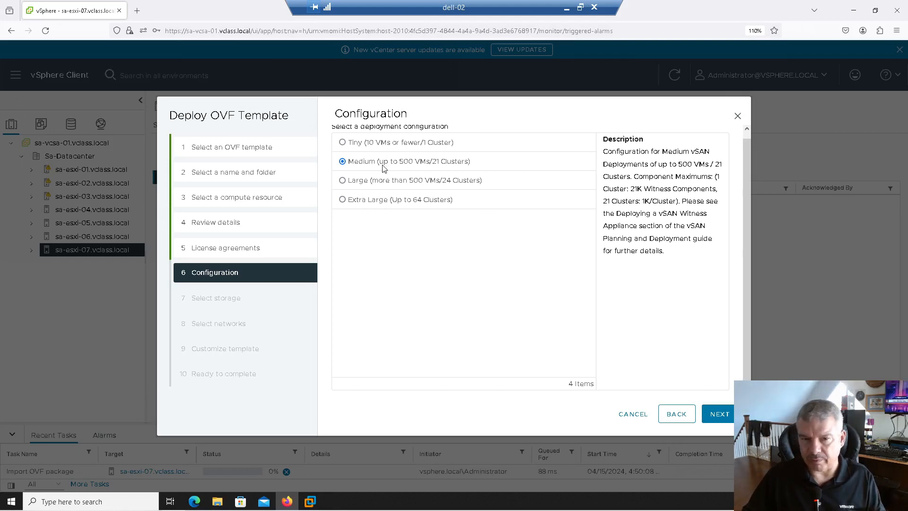
click(718, 416)
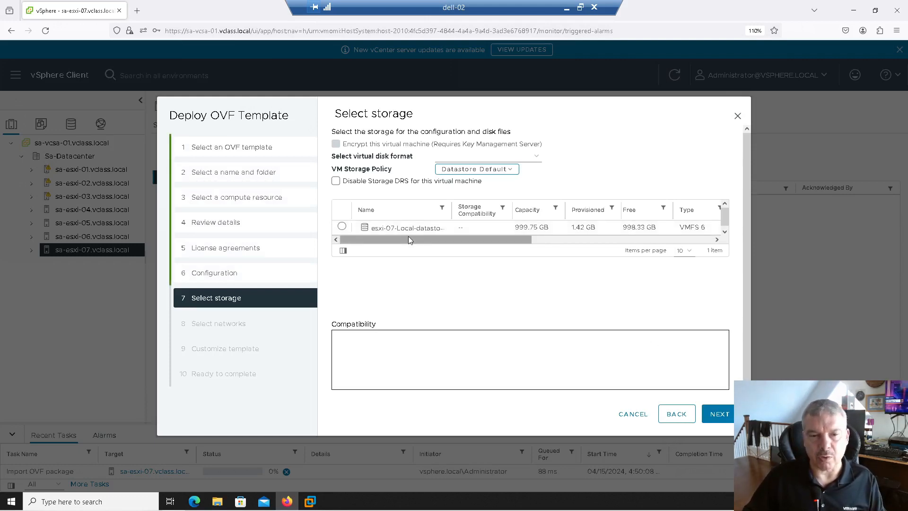
- Choose the esxi-07 local datastore for the appliance, keeping the Thick Provision Lazy Zeroed disk format
click(341, 227)
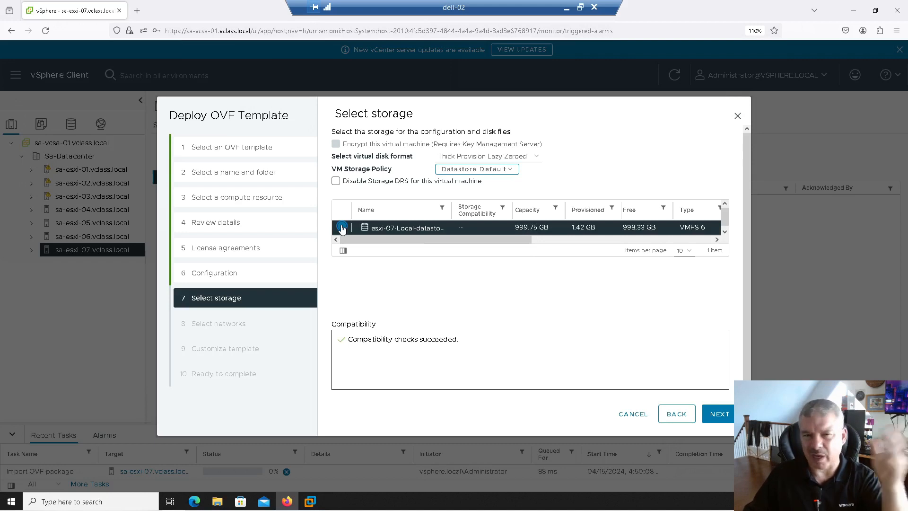
click(525, 156)
click(621, 157)
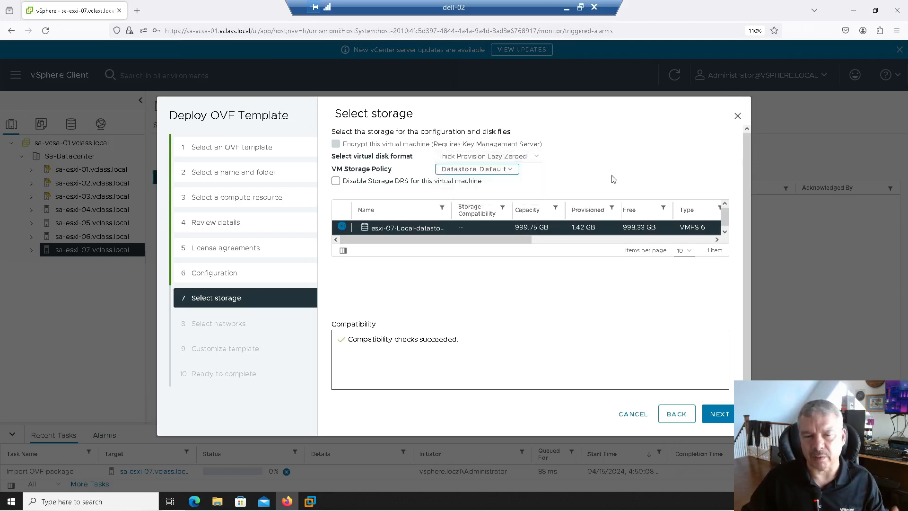
click(721, 417)
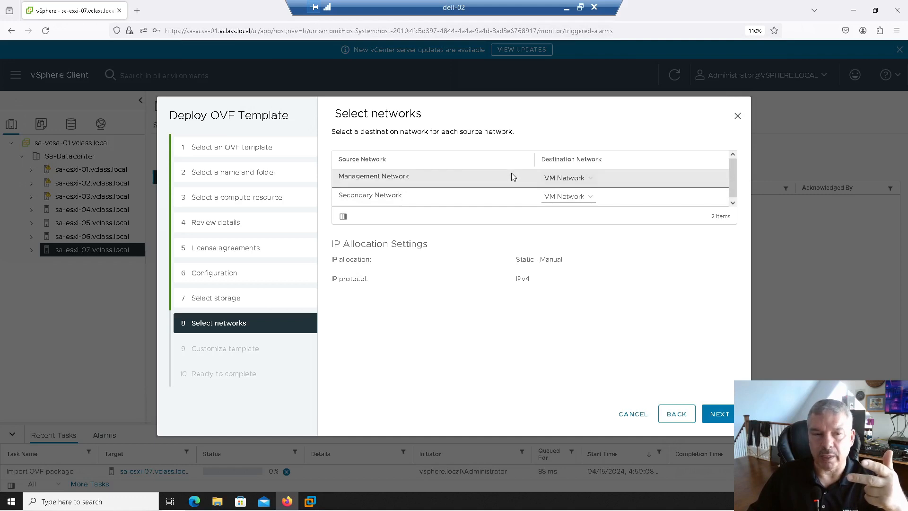
- Check which destination networks are available for the Management Network and keep VM Network for both source networks
click(568, 178)
click(558, 207)
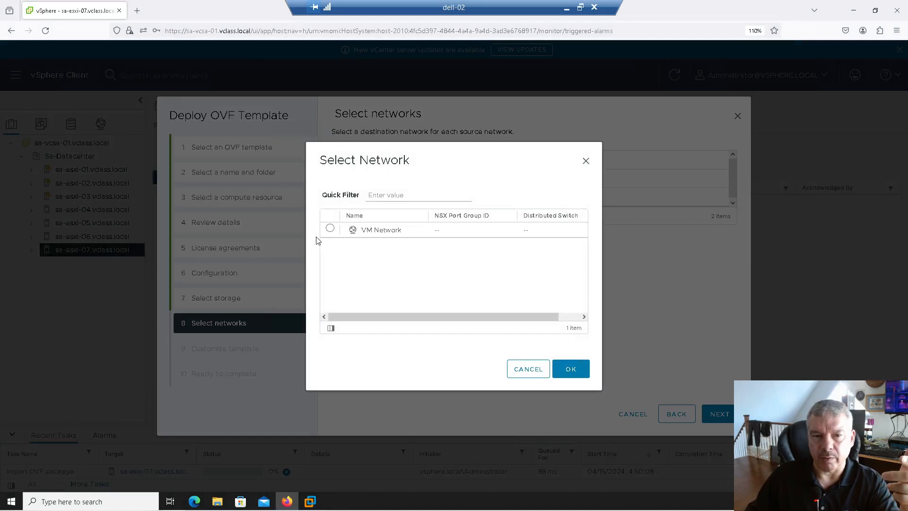
click(530, 372)
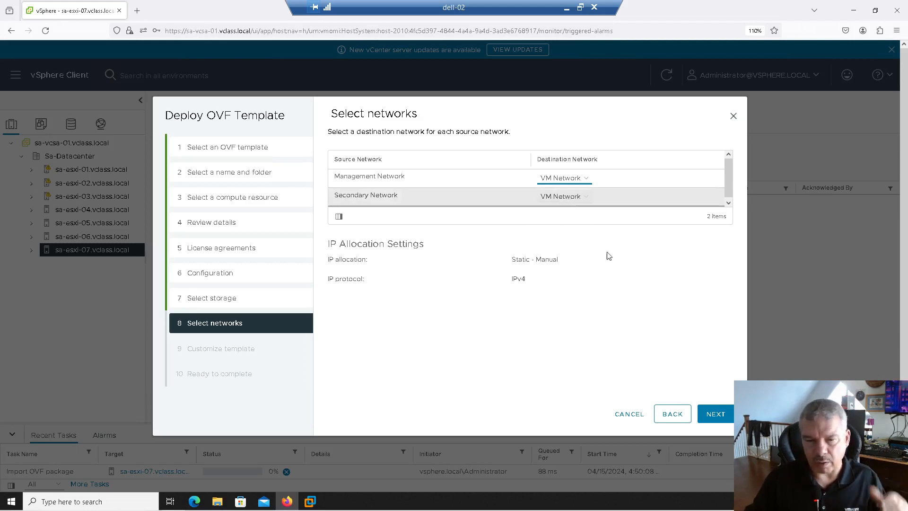
click(714, 415)
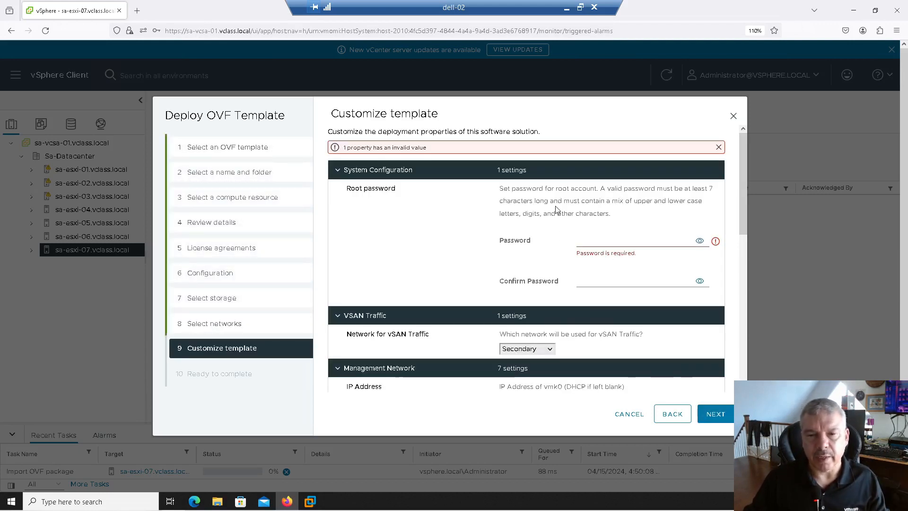
- Enter and confirm the root password for the witness appliance
click(581, 241)
text(VMwa)
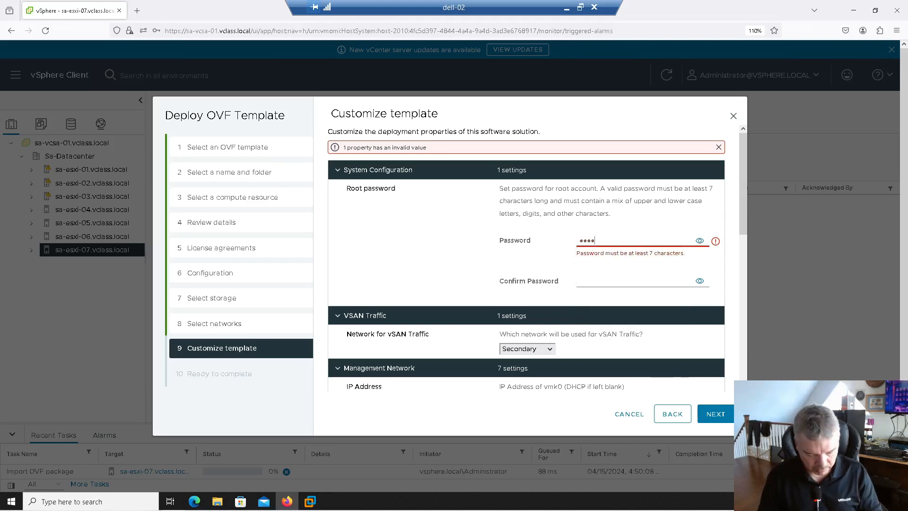
text(re1!)
key(Tab)
key(Tab)
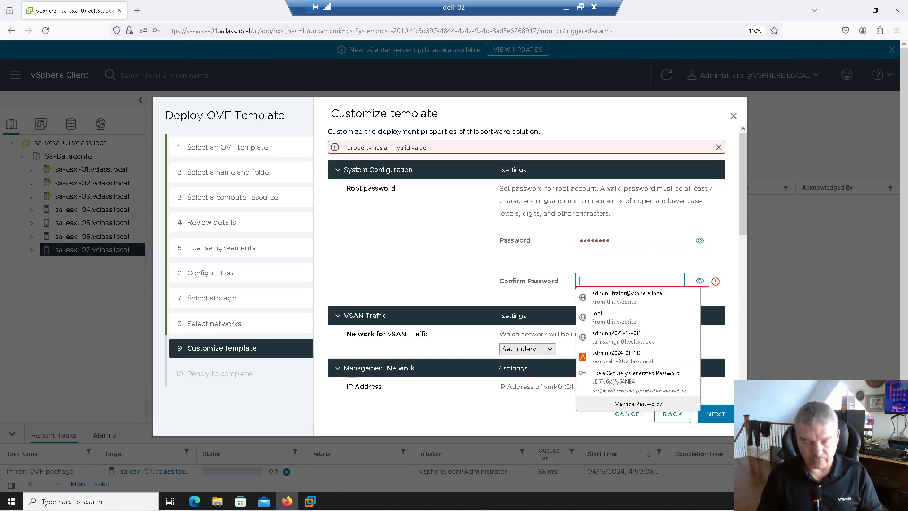
text(VMware1!)
key(Tab)
- Keep Secondary as the vSAN traffic network and set the management IP address to 172.20.10.59 with netmask 255.255.255.0
scroll(370, 226, down, 2)
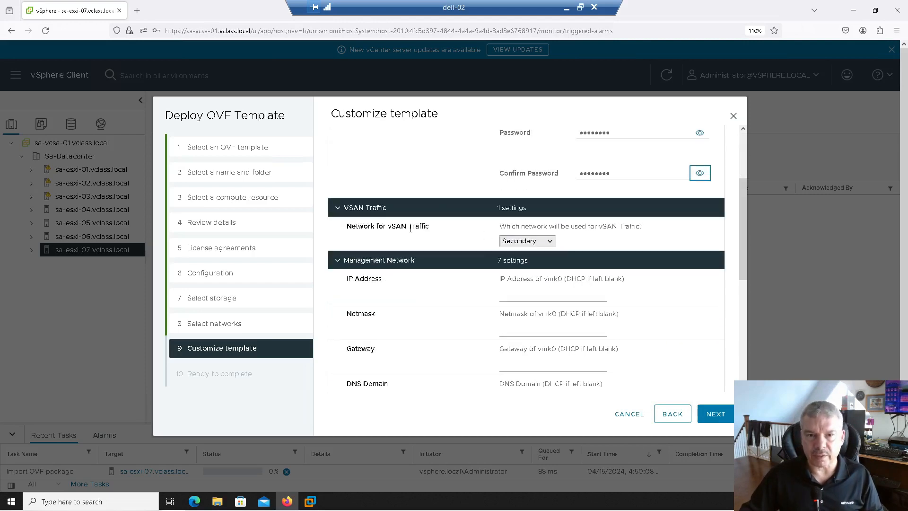
click(550, 241)
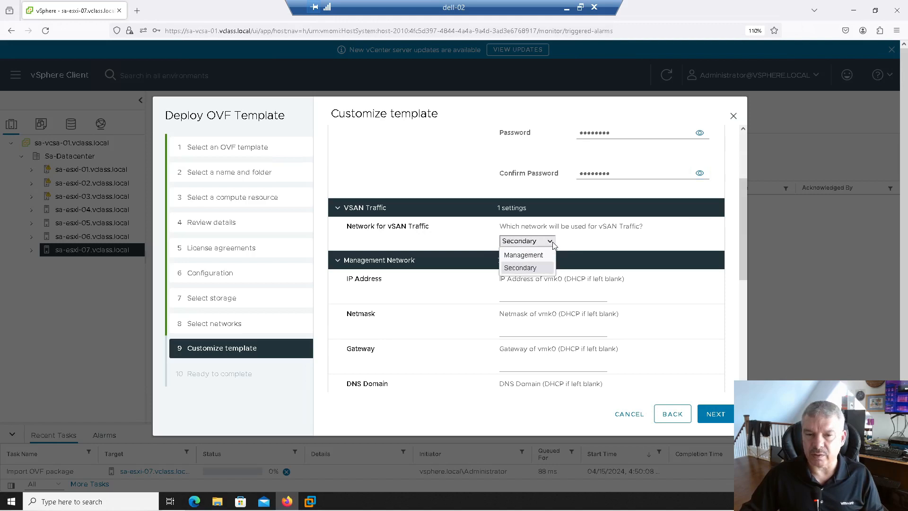
click(553, 243)
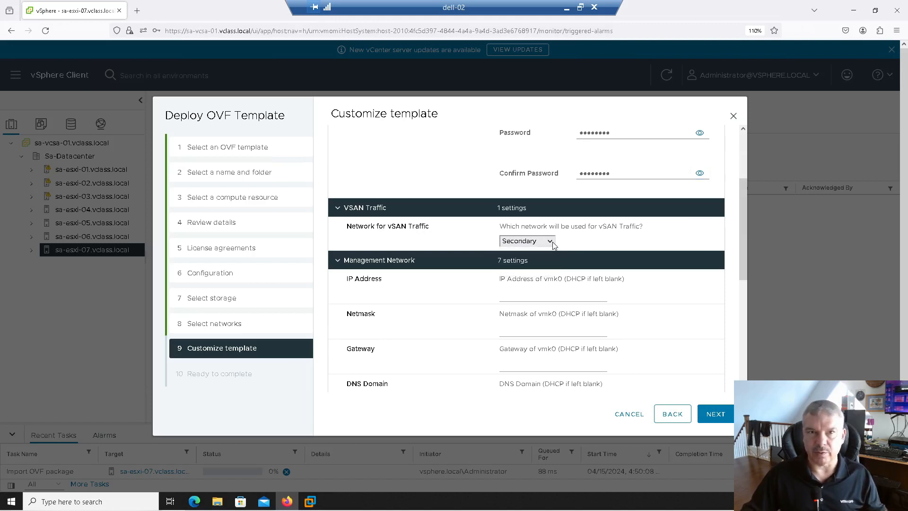
click(533, 295)
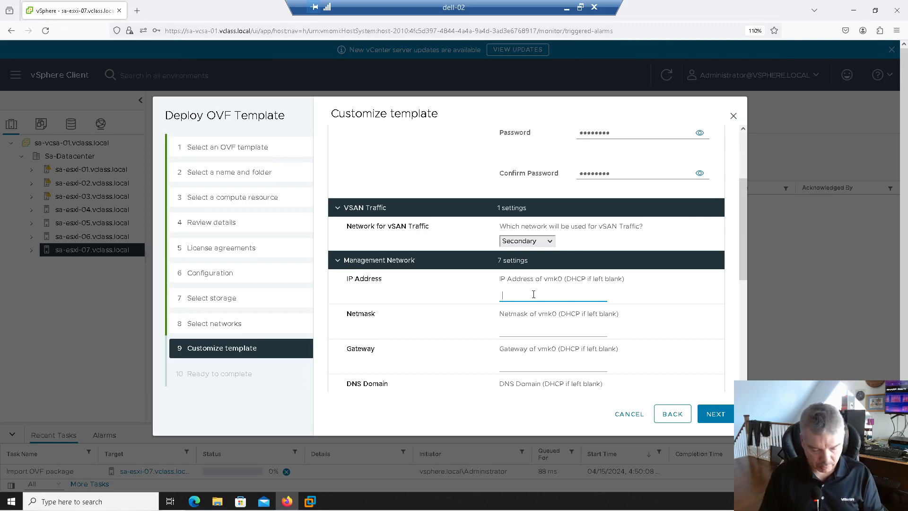
text(172.20.)
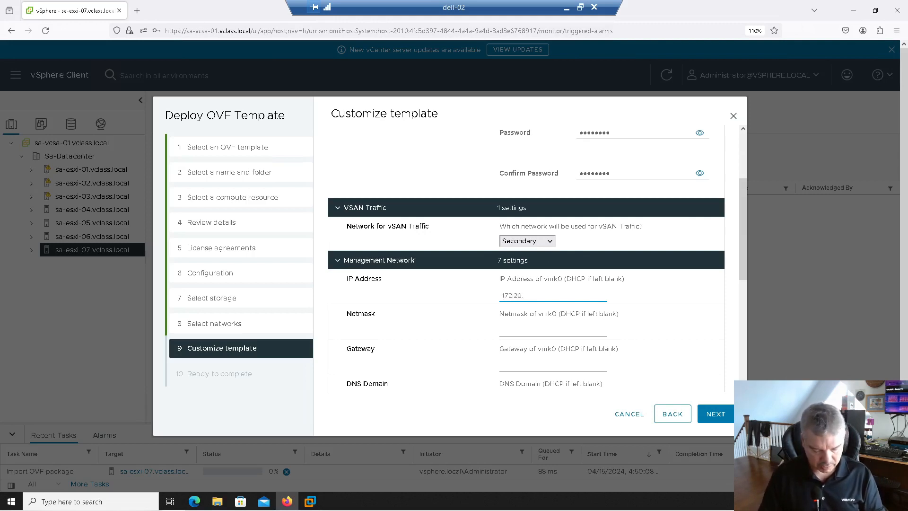
text(10.59)
key(Tab)
text(255.255.255.0)
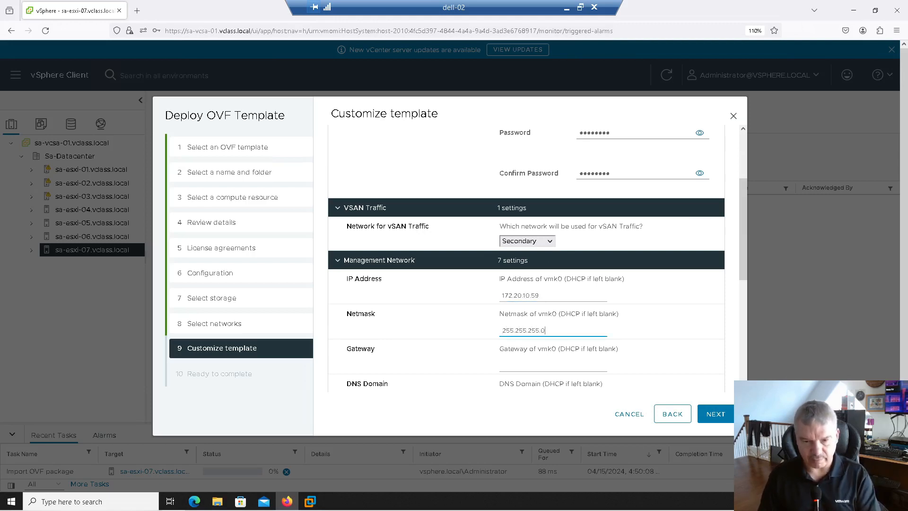
- Set the management network's gateway to 172.20.10.10 and its DNS domain to vclass.local
key(Tab)
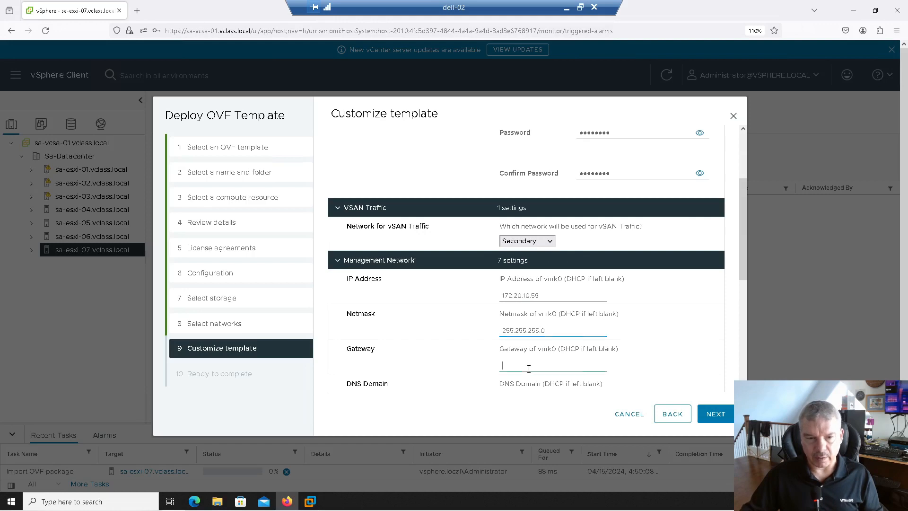
text(172.)
text(20.10.10)
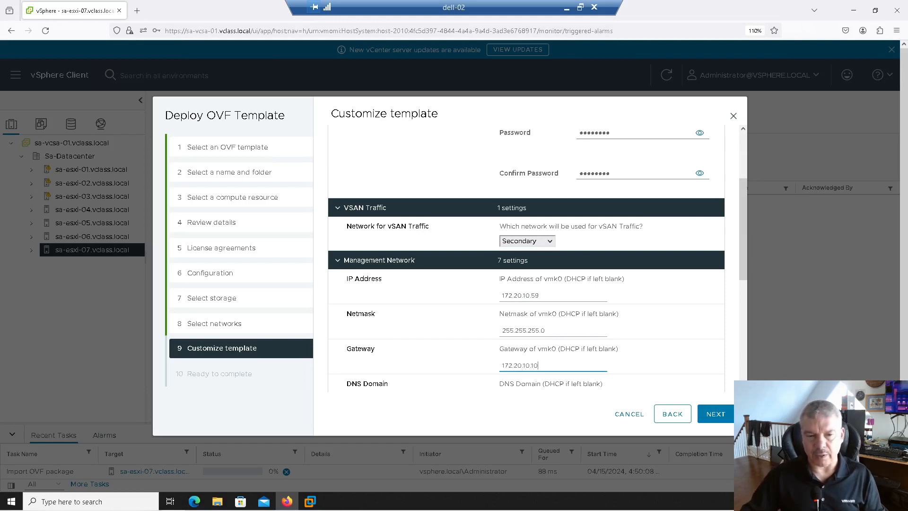
scroll(526, 379, down, 2)
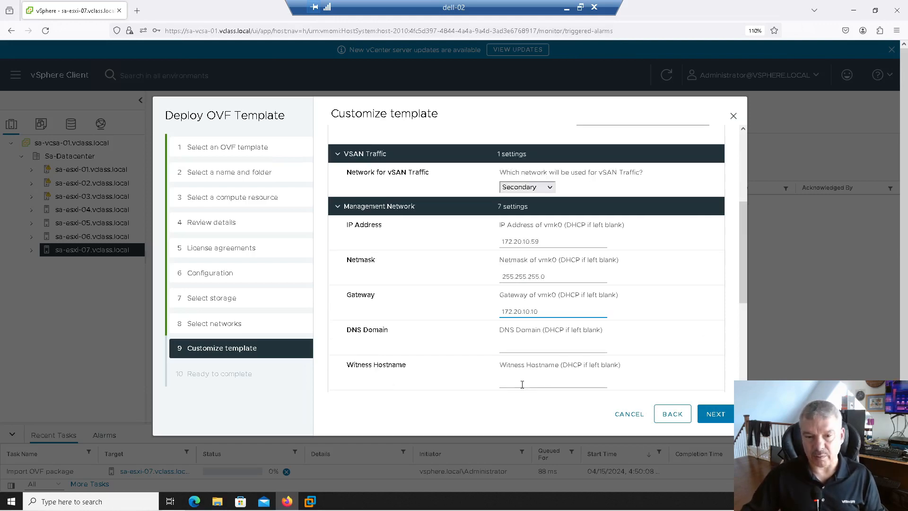
click(507, 350)
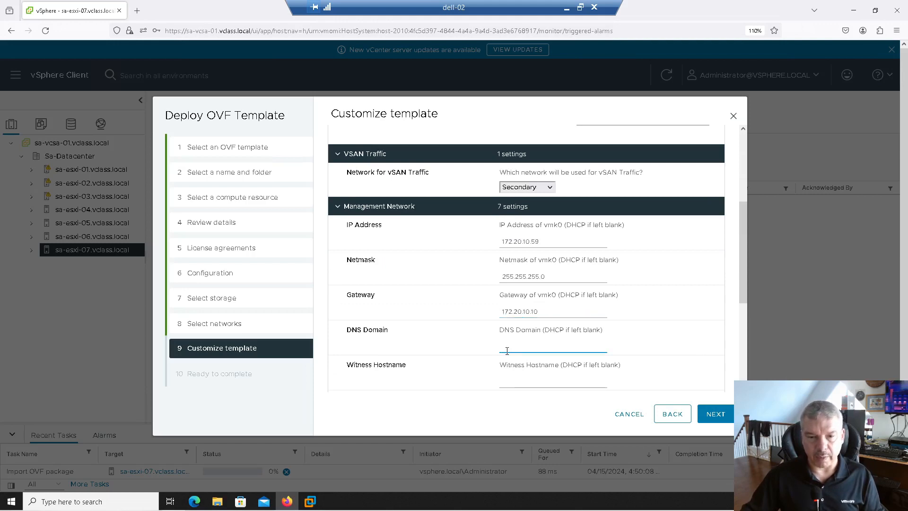
text(vclass.local)
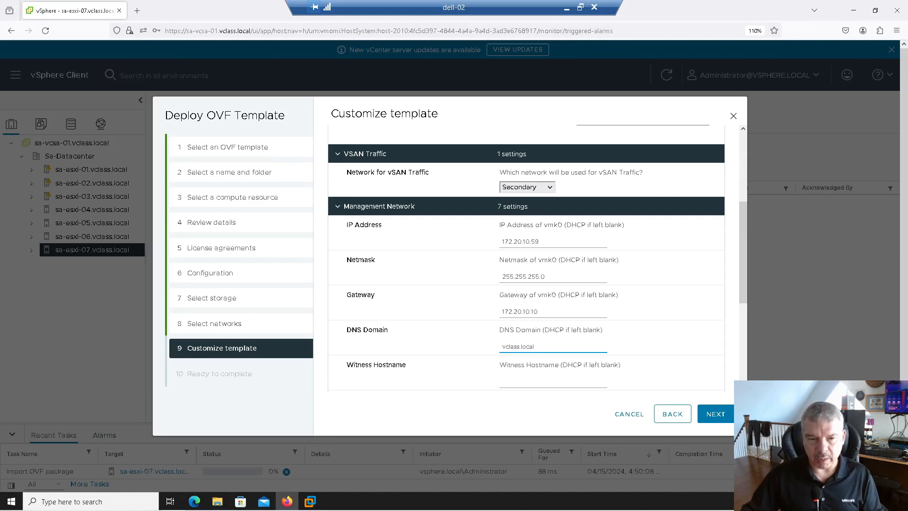
- Set the witness hostname to sa-witness.vclass.local
scroll(537, 257, down, 2)
click(514, 329)
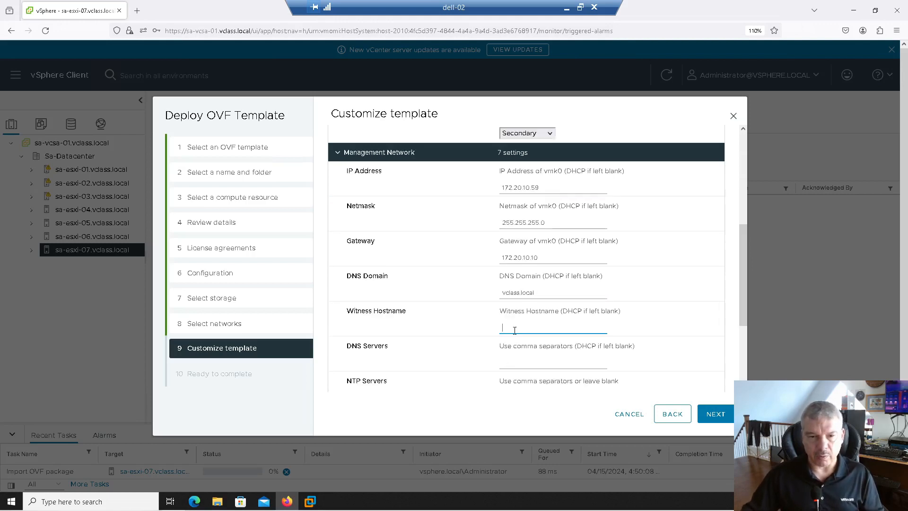
text(sa-witness.vclass.local)
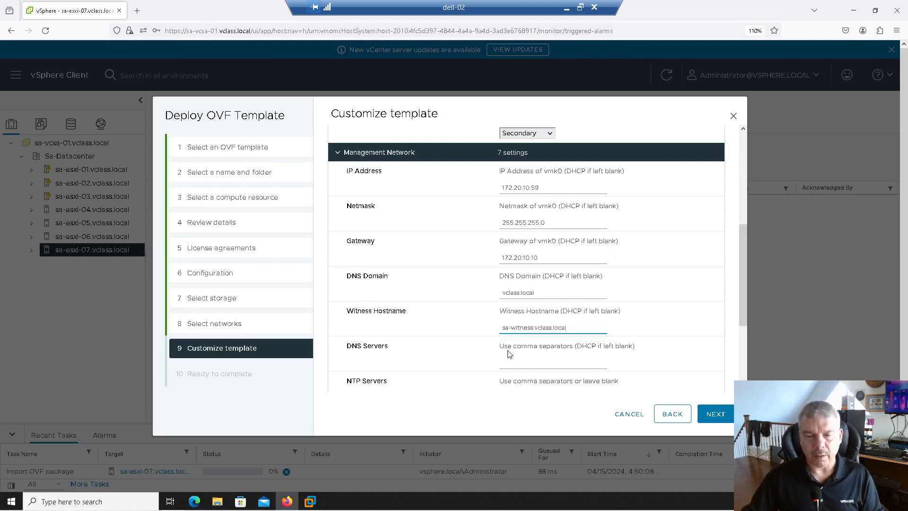
- Set both the DNS server and the NTP server of the witness management network to 172.20.10.10
click(530, 364)
text(172.20.10.10)
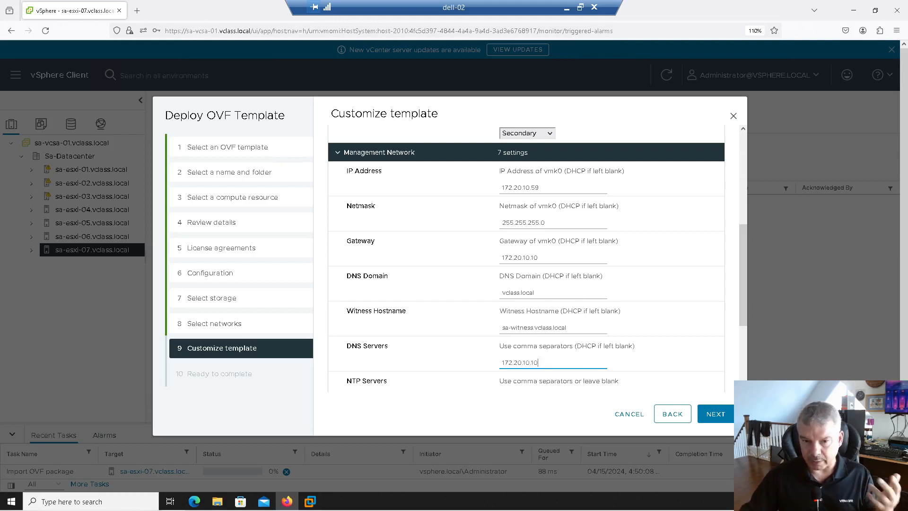
scroll(527, 376, down, 1)
click(528, 346)
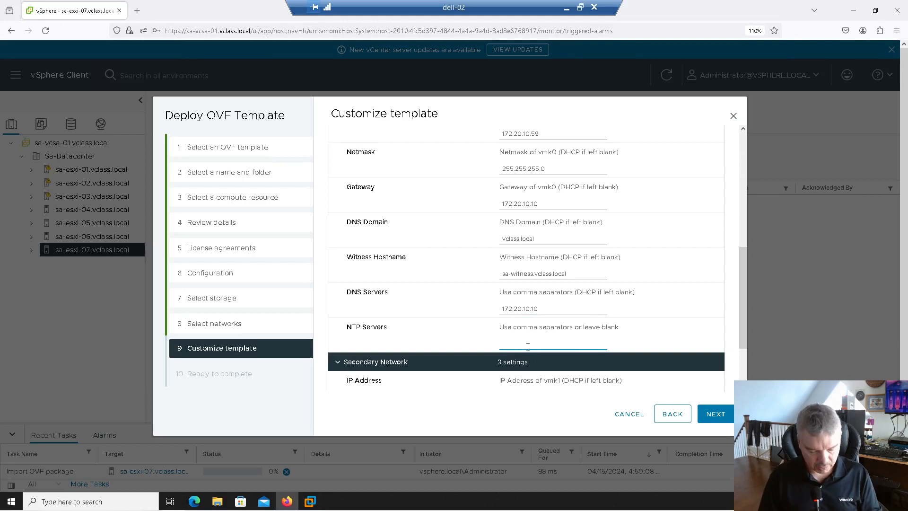
text(172.20.10.10)
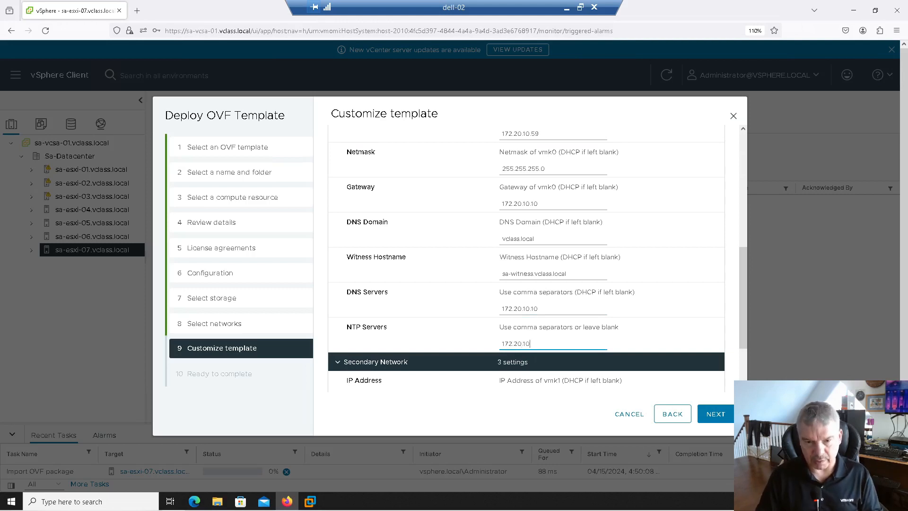
- Set the secondary network's IP address to 172.20.30.59 and its netmask to 255.255.255.0
scroll(414, 322, down, 2)
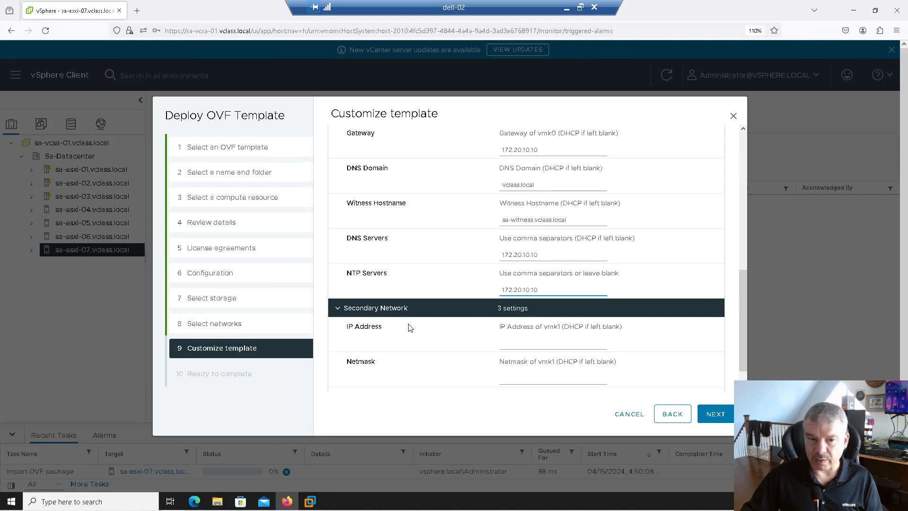
scroll(425, 326, down, 1)
click(516, 313)
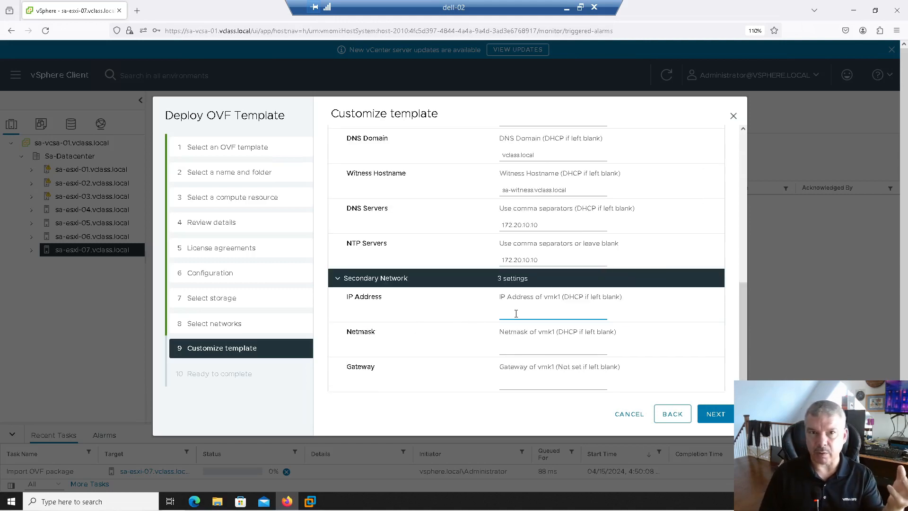
text(172)
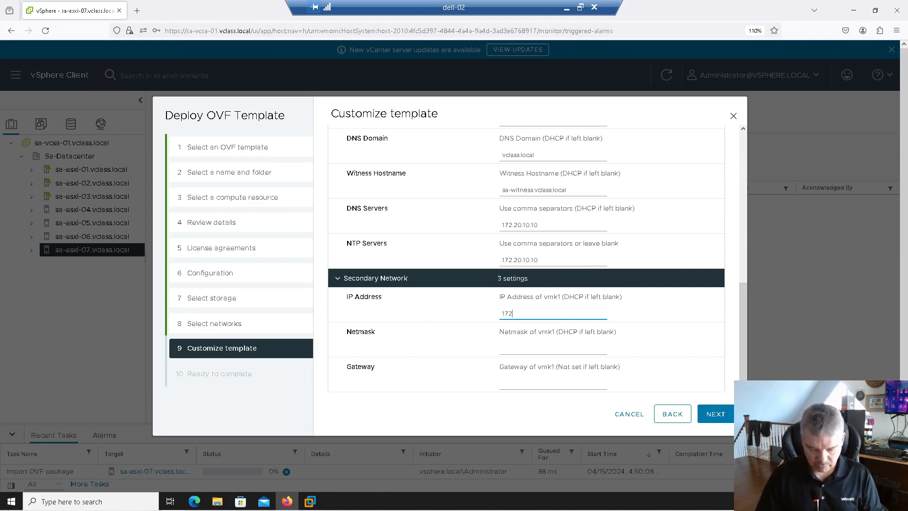
text(.20.30.59)
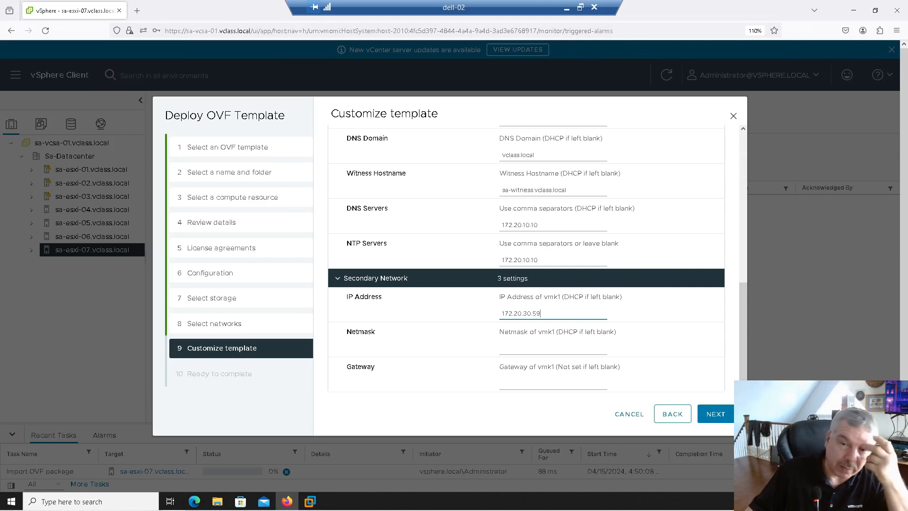
click(523, 350)
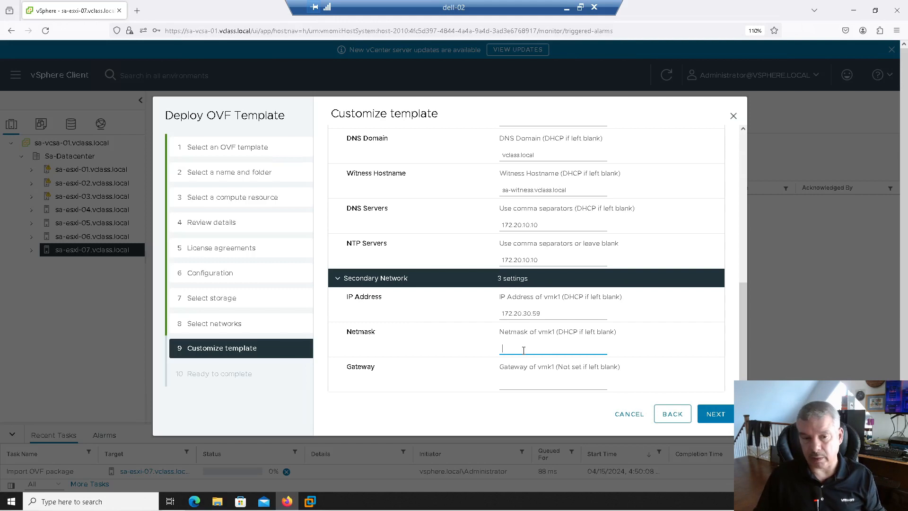
text(255.255)
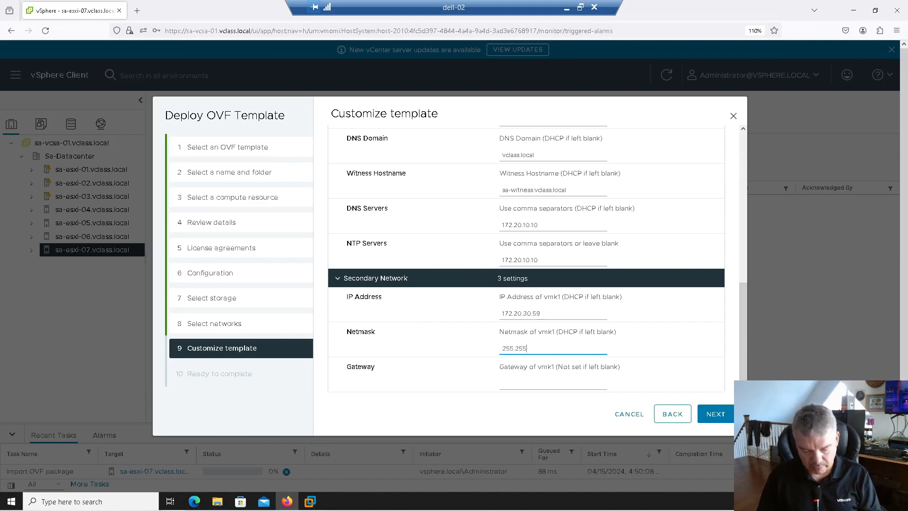
text(.255.0)
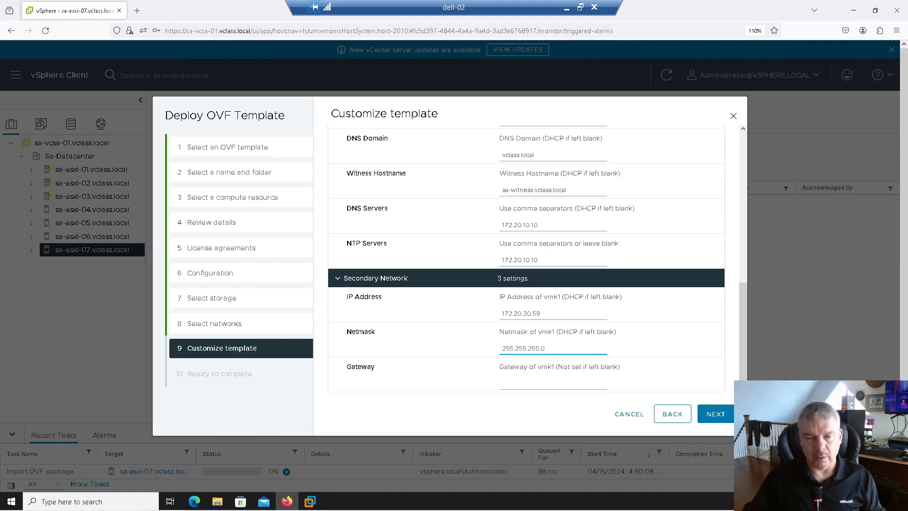
- Leave the secondary network's gateway blank and finish the wizard to deploy the witness appliance
click(555, 384)
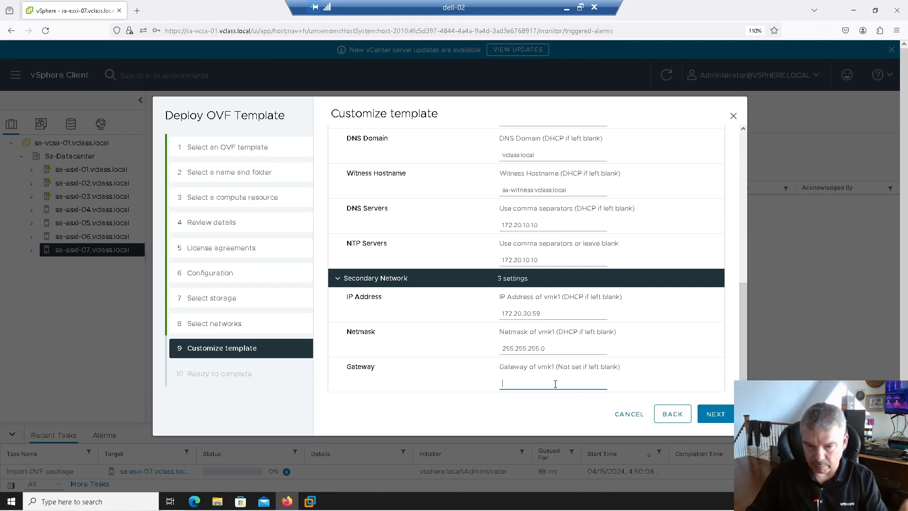
click(715, 417)
click(716, 414)
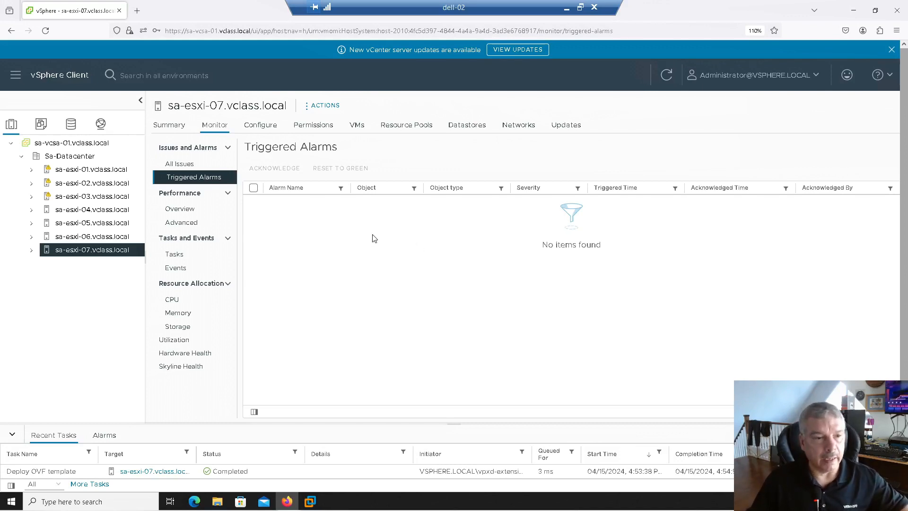
- Expand host sa-esxi-07.vclass.local in the inventory and power on the vSAN-Witness-OSA virtual machine
click(31, 250)
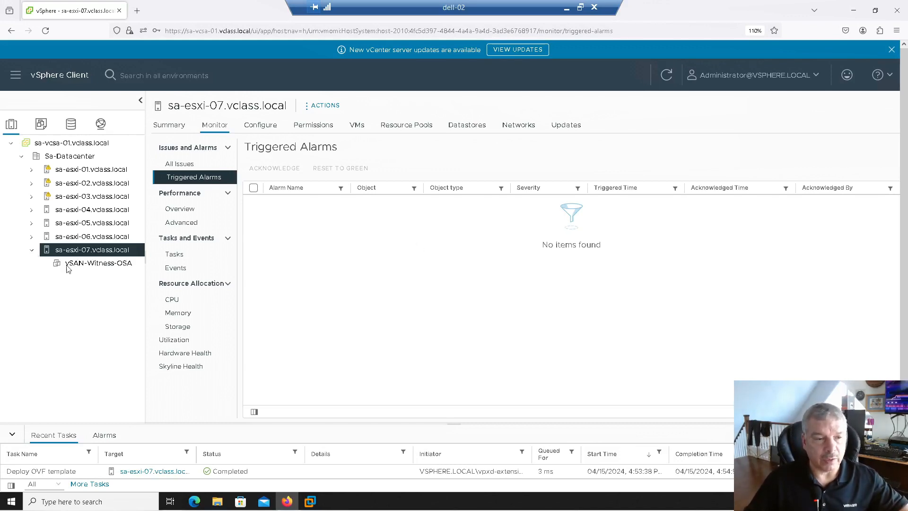
click(104, 263)
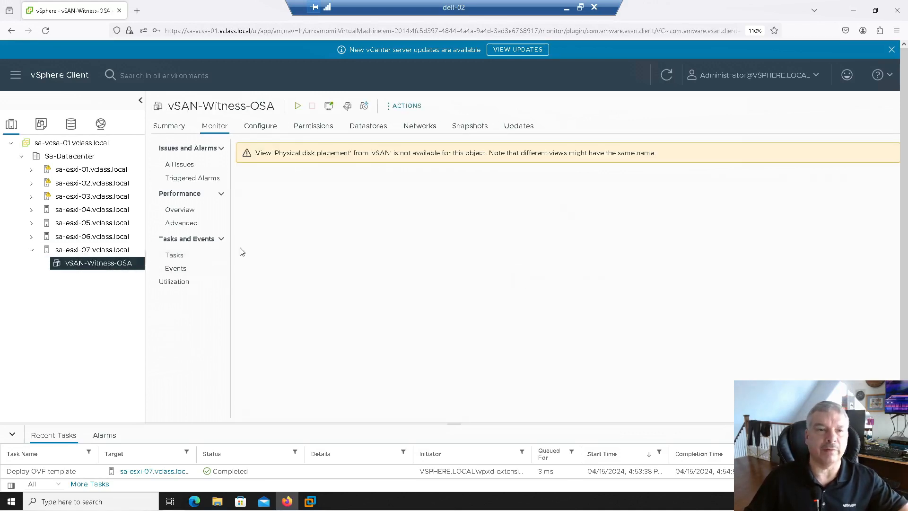
click(297, 107)
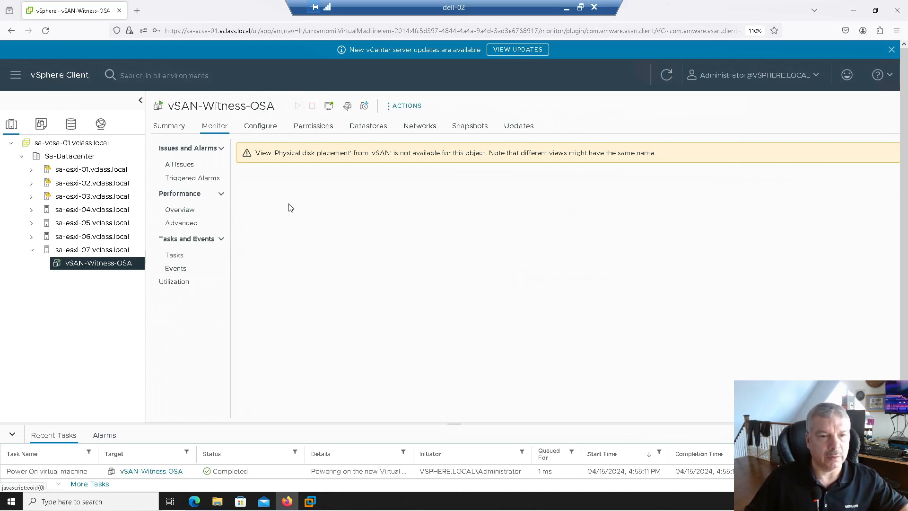
- Launch the web console of vSAN-Witness-OSA from its summary and check the ESXi boot progress
click(163, 125)
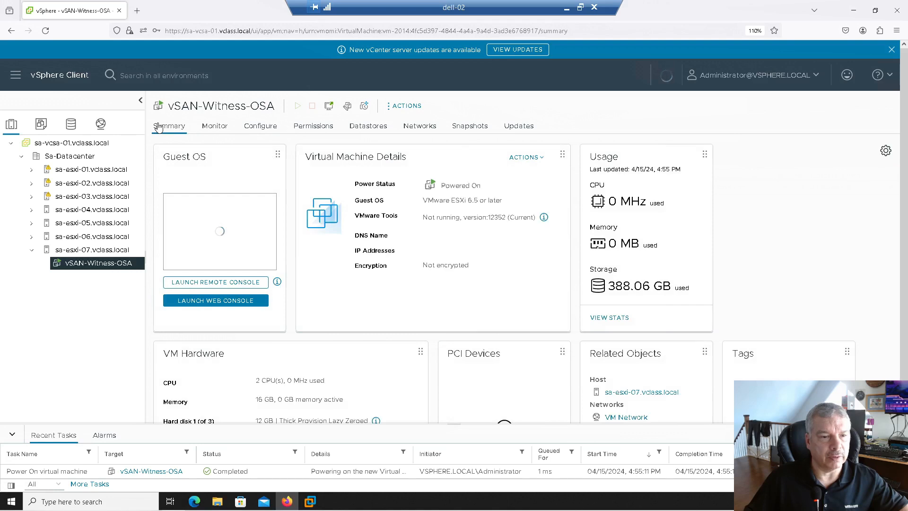
click(216, 301)
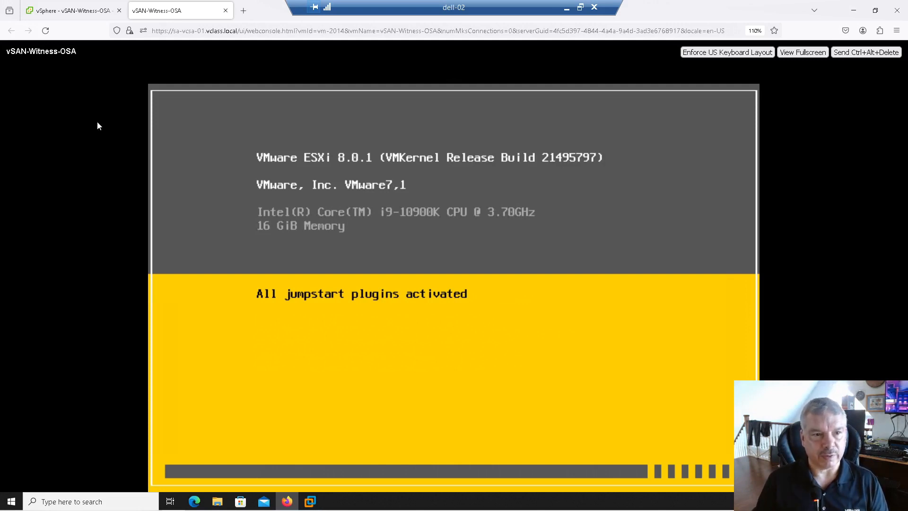
click(73, 14)
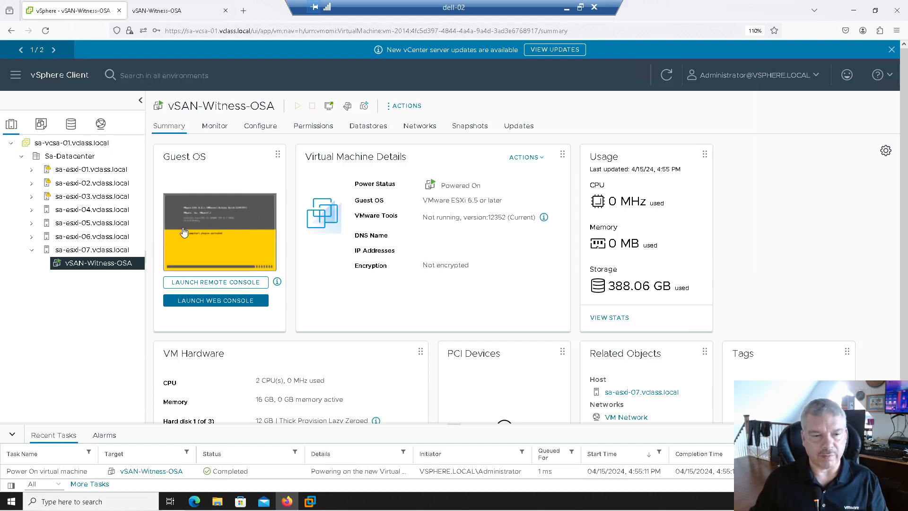
click(195, 15)
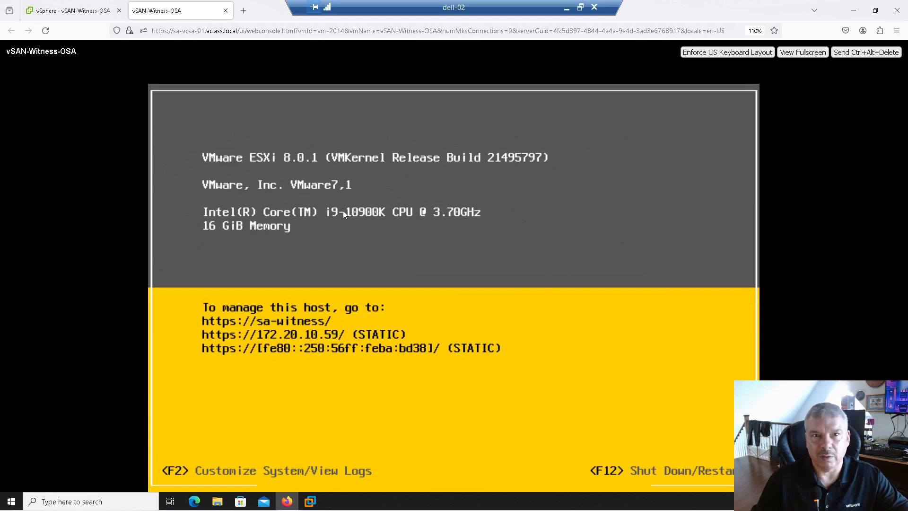
- Back in the vSphere Client, start adding a host to Sa-Datacenter with the host name sa-witness.vclass.local
click(71, 10)
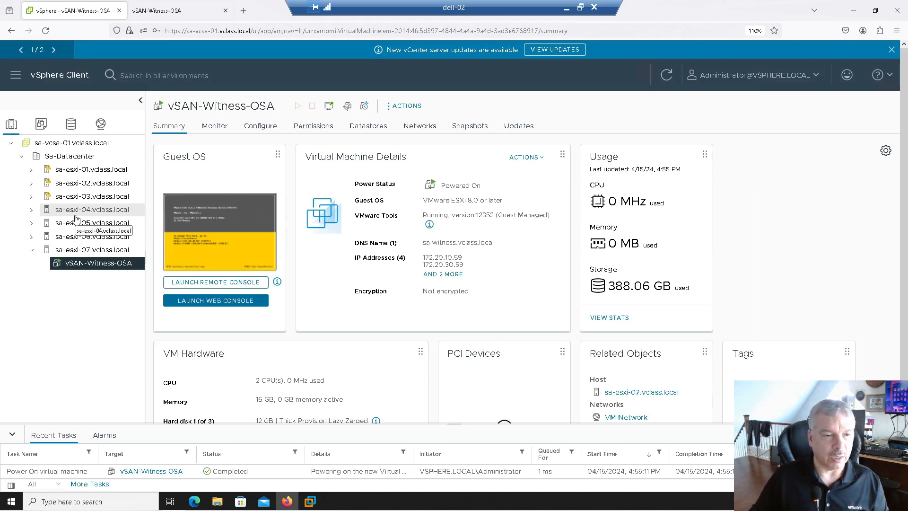
right_click(66, 158)
click(94, 180)
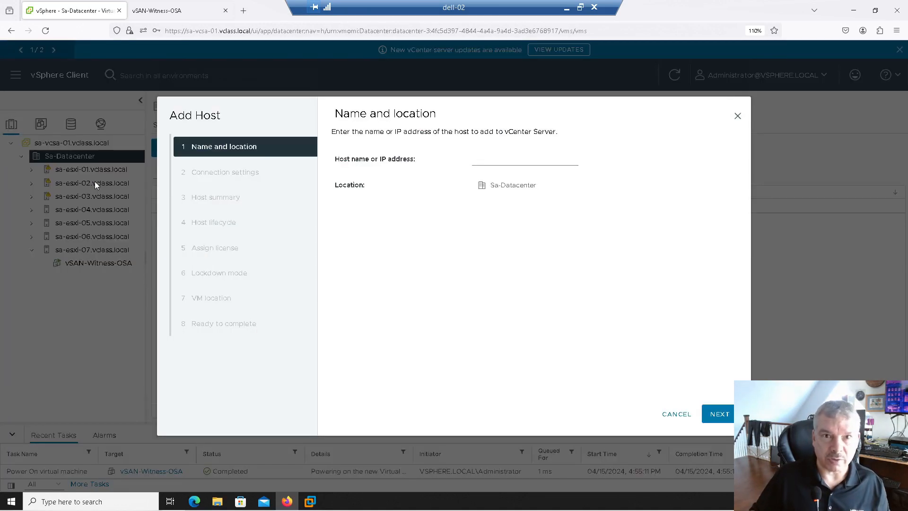
click(487, 157)
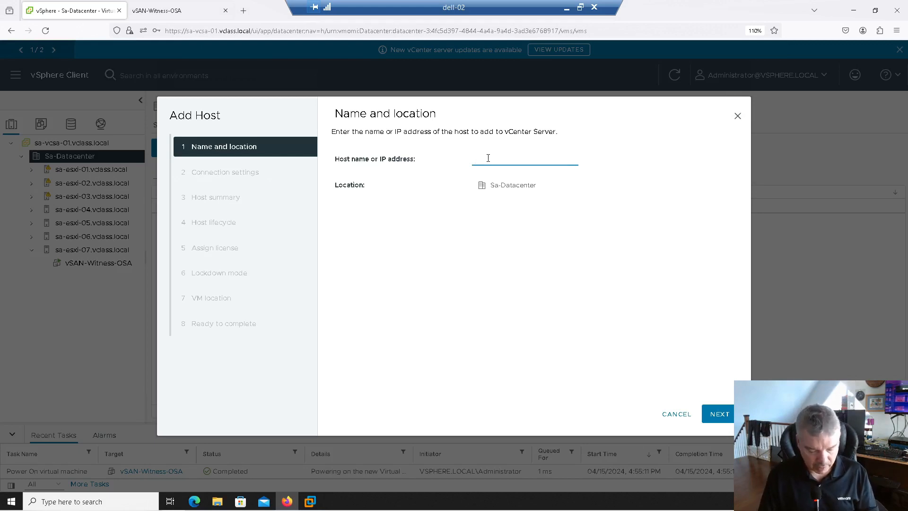
text(sa-witne)
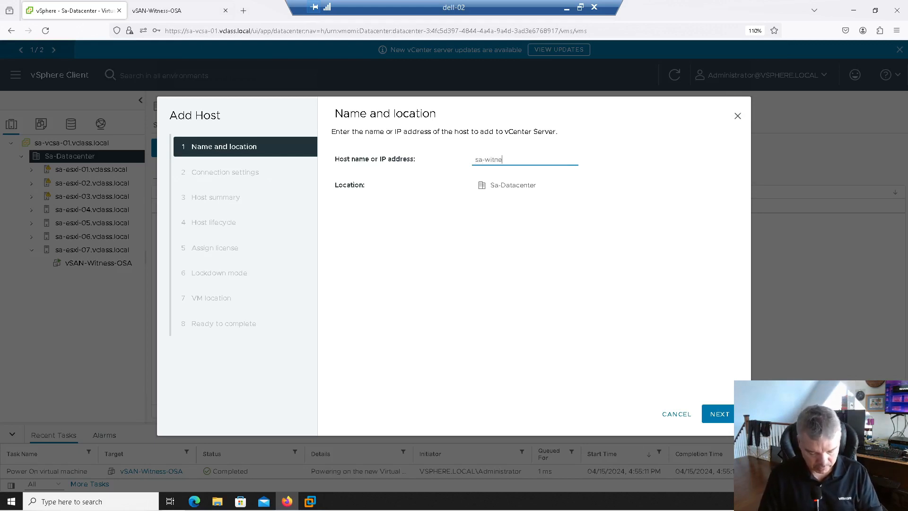
text(ss.vclass.local)
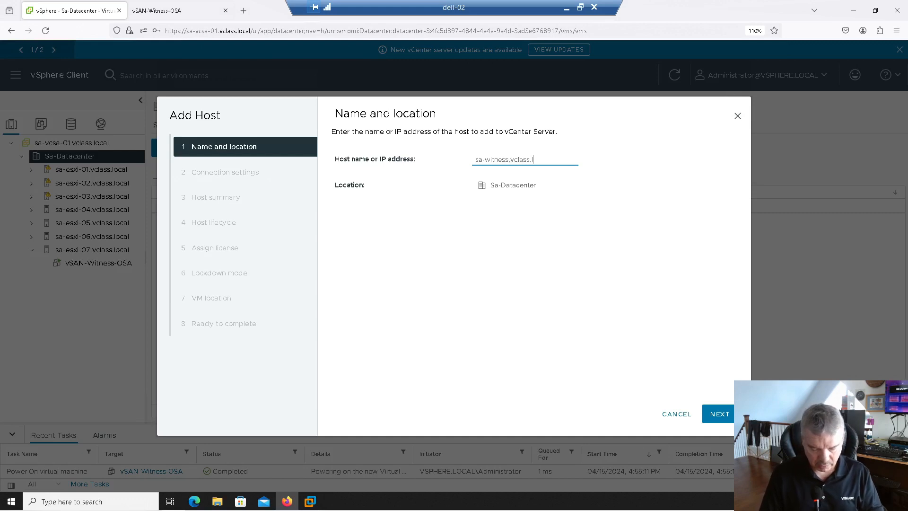
click(719, 414)
- Enter root as the host user name with its password and accept replacing the host's certificate
text(r)
key(Down)
key(Return)
key(BackSpace)
key(BackSpace)
key(BackSpace)
key(BackSpace)
key(BackSpace)
key(BackSpace)
key(BackSpace)
key(BackSpace)
text(•)
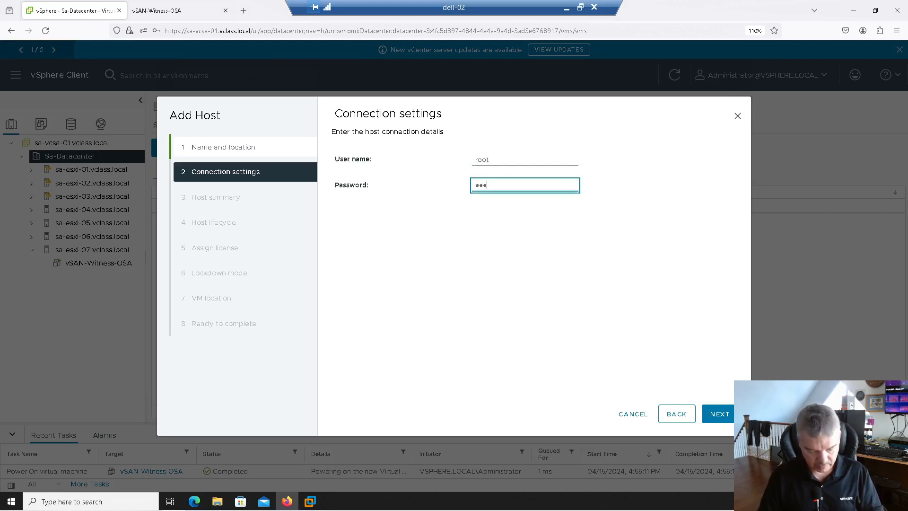
text(•••••••)
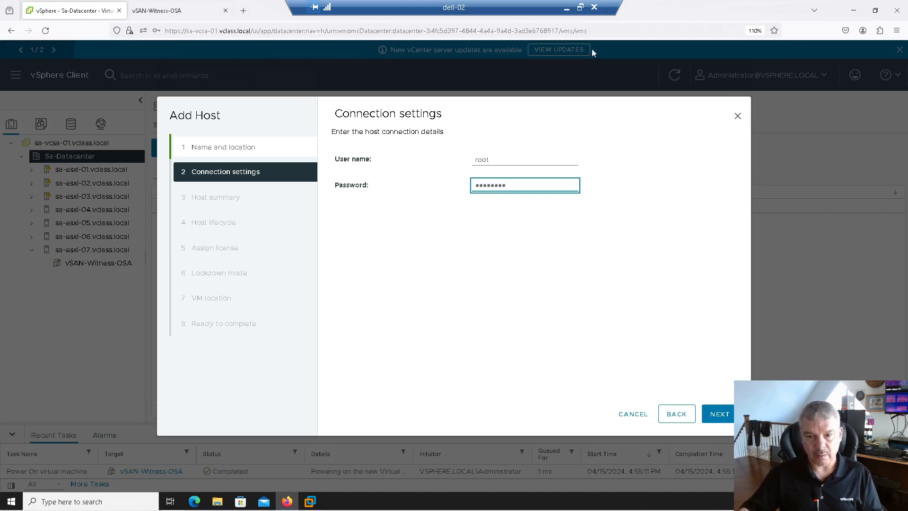
click(716, 411)
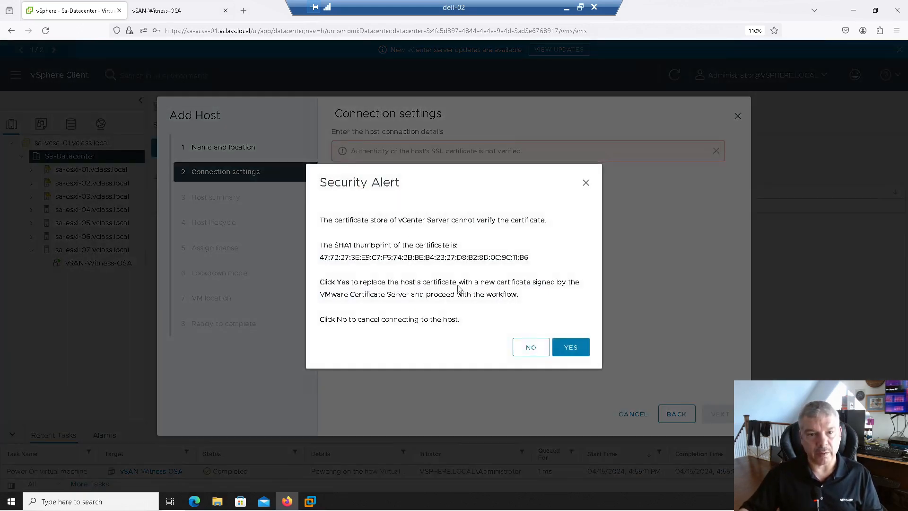
click(571, 348)
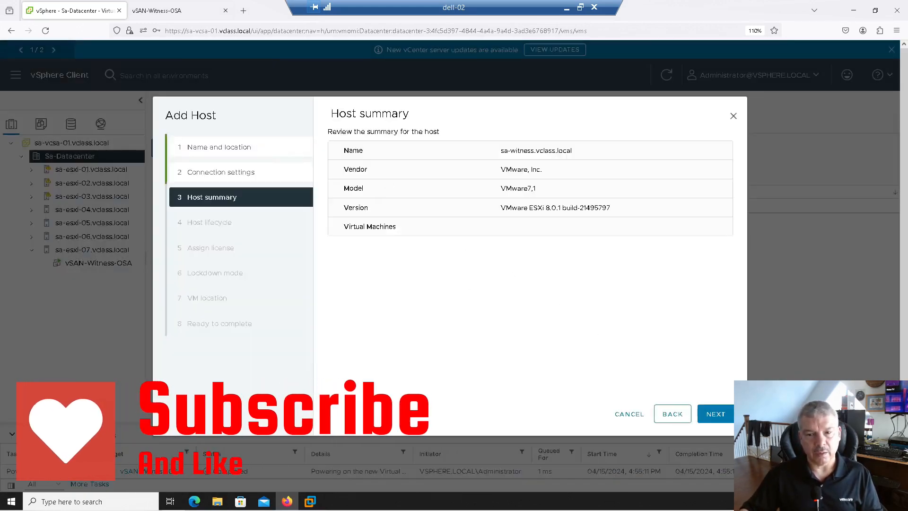
- Finish adding the host with image management turned off, License 1 assigned and lockdown mode disabled
click(714, 412)
click(377, 147)
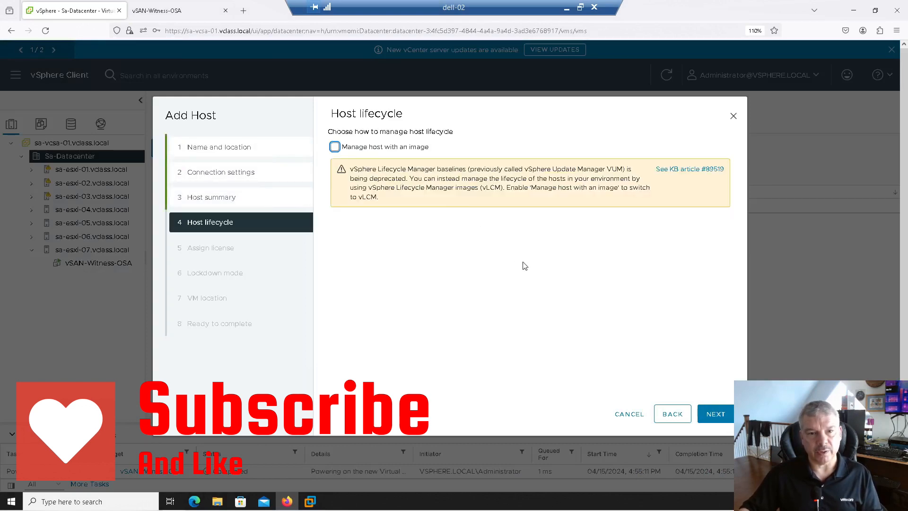
click(722, 415)
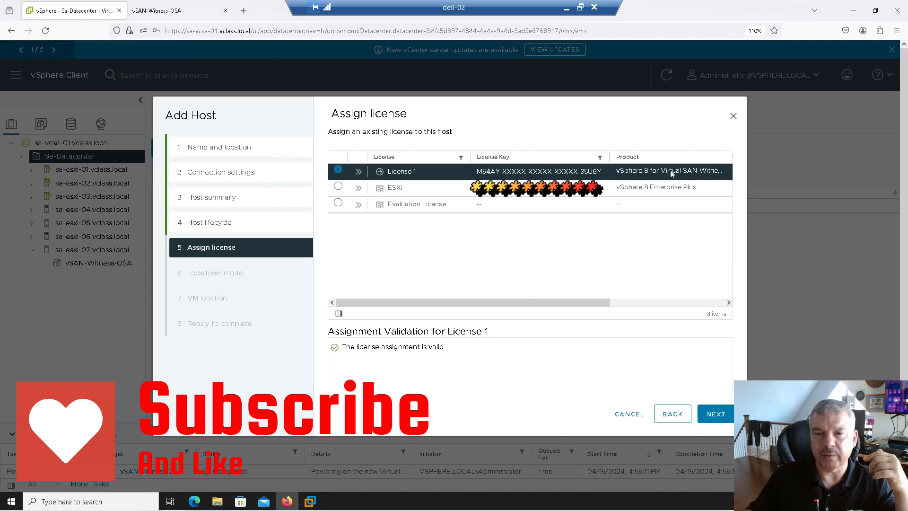
click(714, 415)
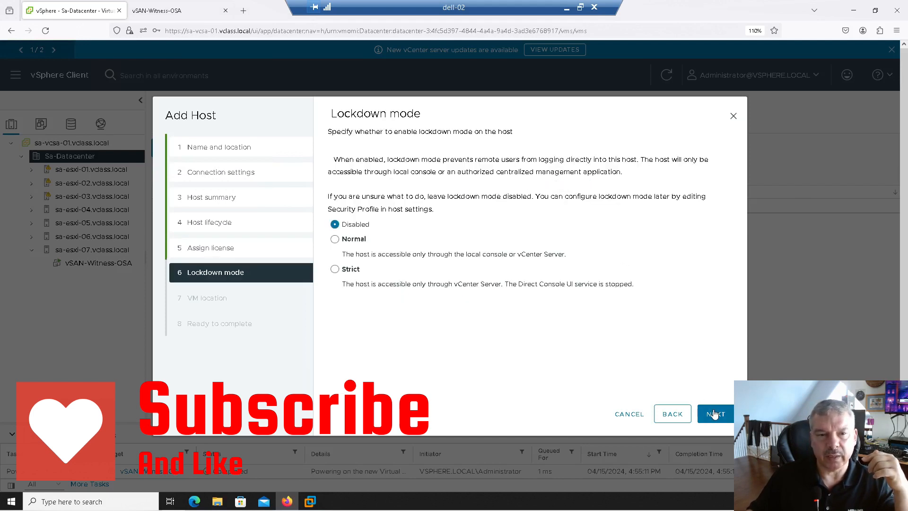
click(715, 414)
click(714, 414)
click(714, 414)
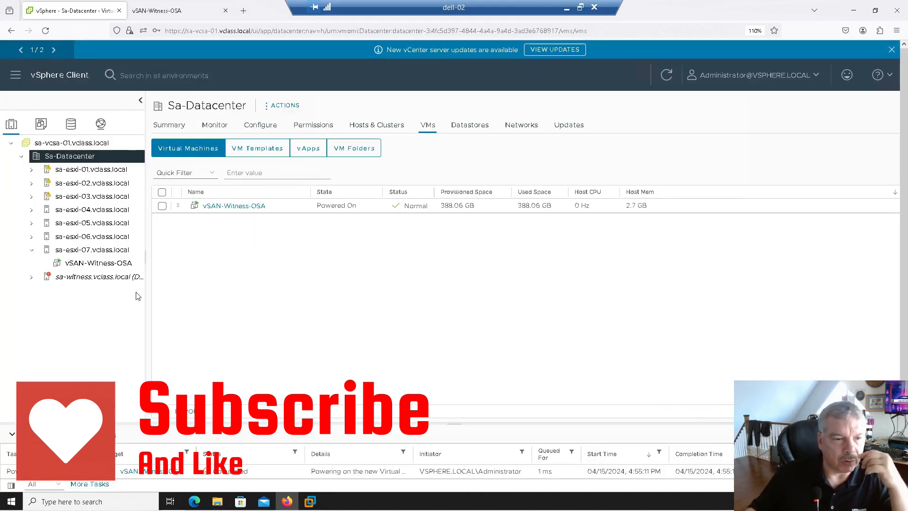
- Check the vSAN-Witness-OSA virtual machine and the sa-witness.vclass.local host in the inventory, and select Sa-Datacenter
click(88, 267)
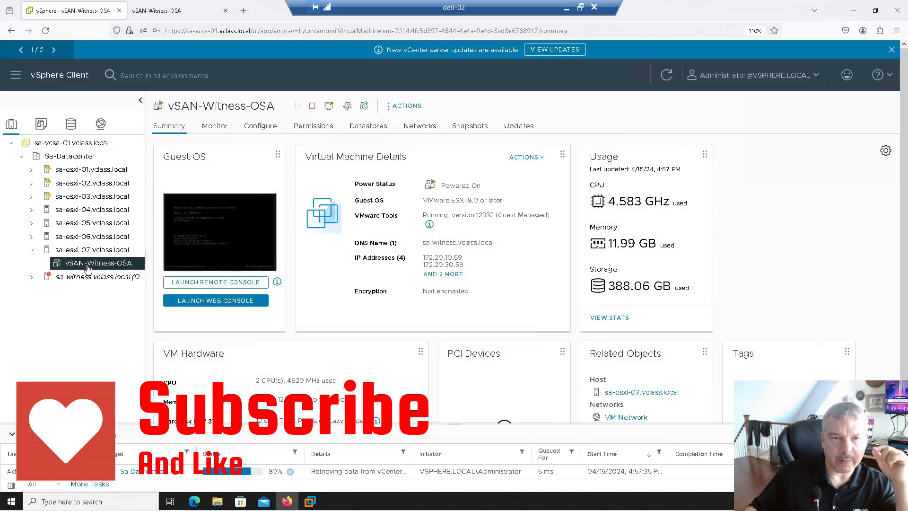
click(86, 277)
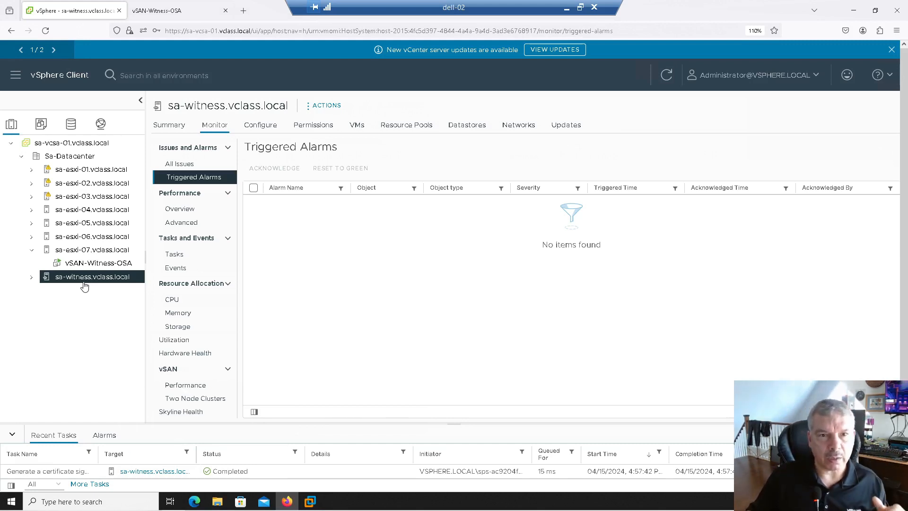
click(58, 157)
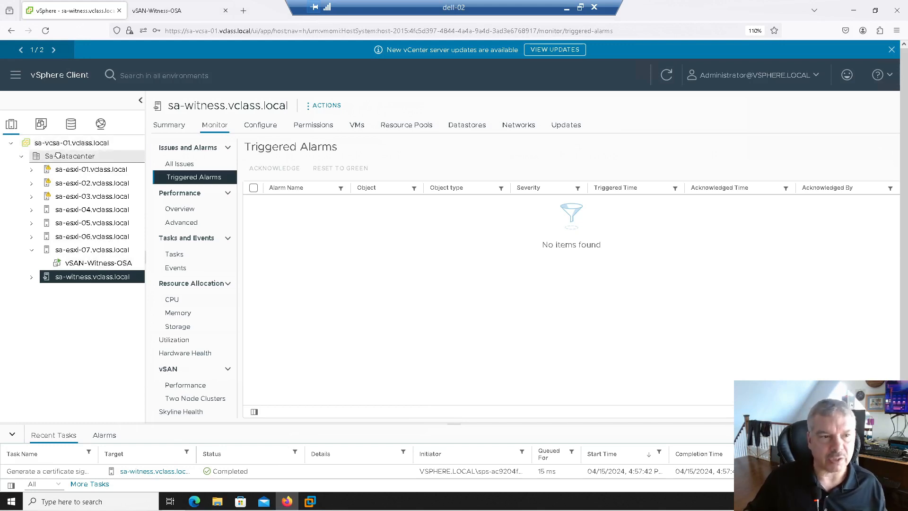
- Create a host and cluster folder named vSAN-Witnesses in Sa-Datacenter and move hosts sa-esxi-07.vclass.local and sa-witness.vclass.local into it
right_click(58, 158)
mouse_move(115, 211)
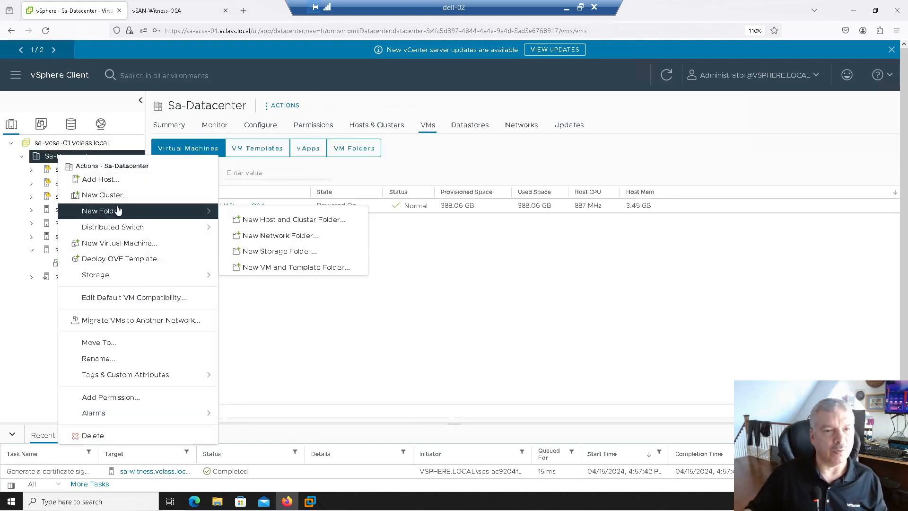
click(251, 224)
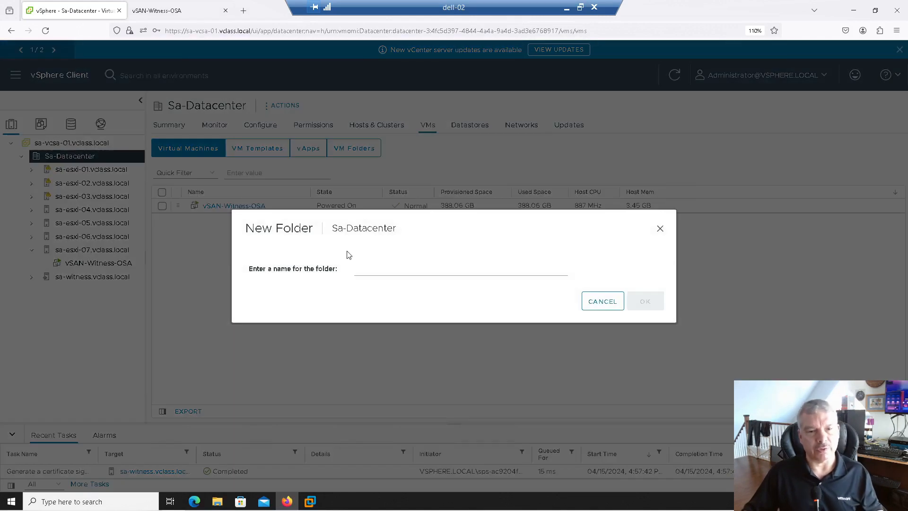
click(375, 267)
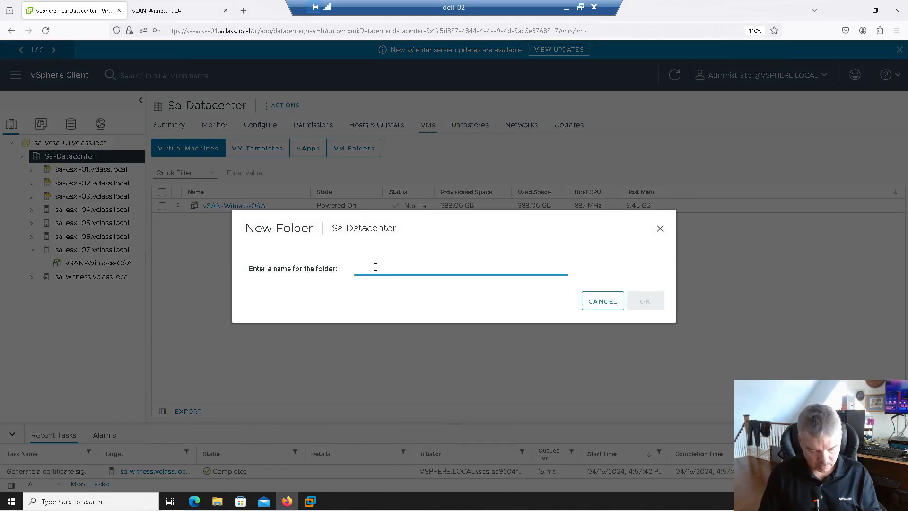
text(Witnesds)
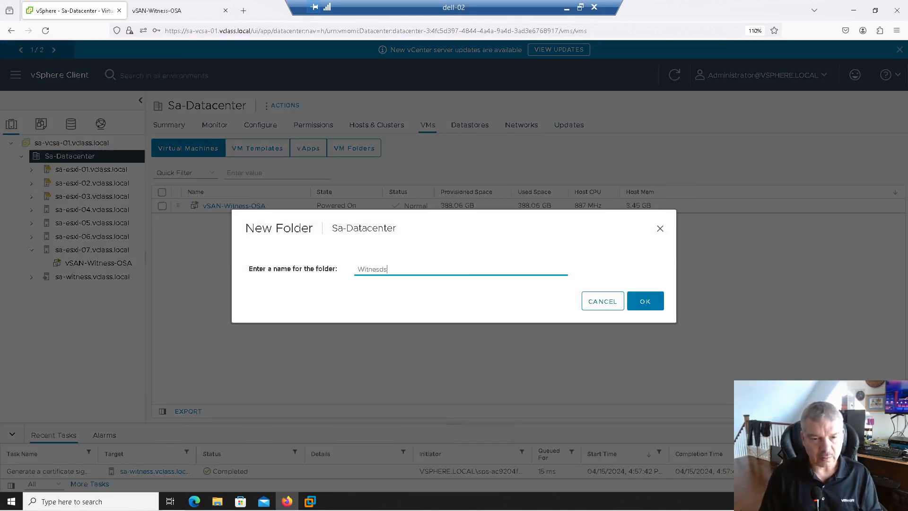
key(BackSpace)
key(BackSpace)
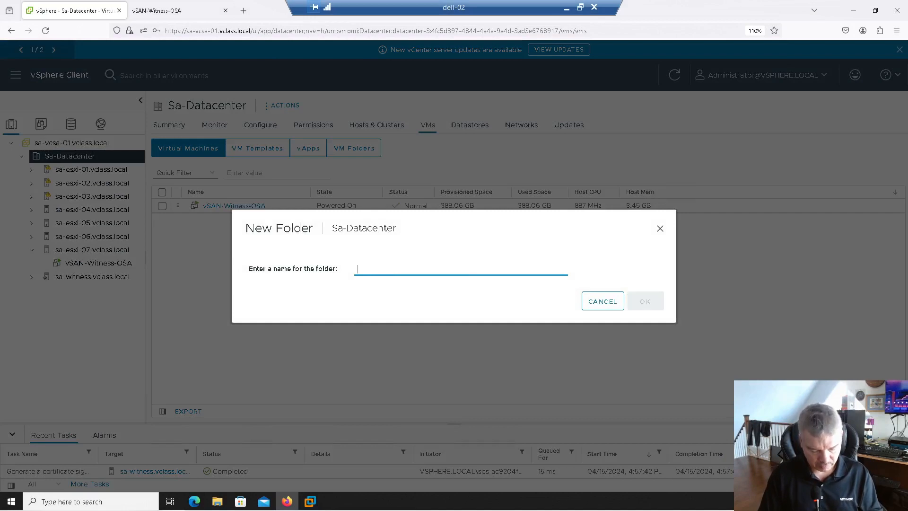
text(vSAN-Witnesses)
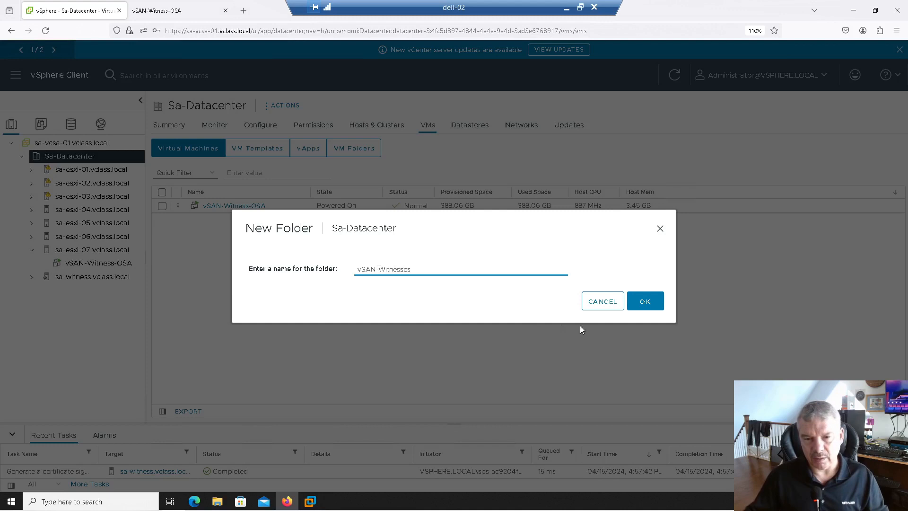
click(636, 308)
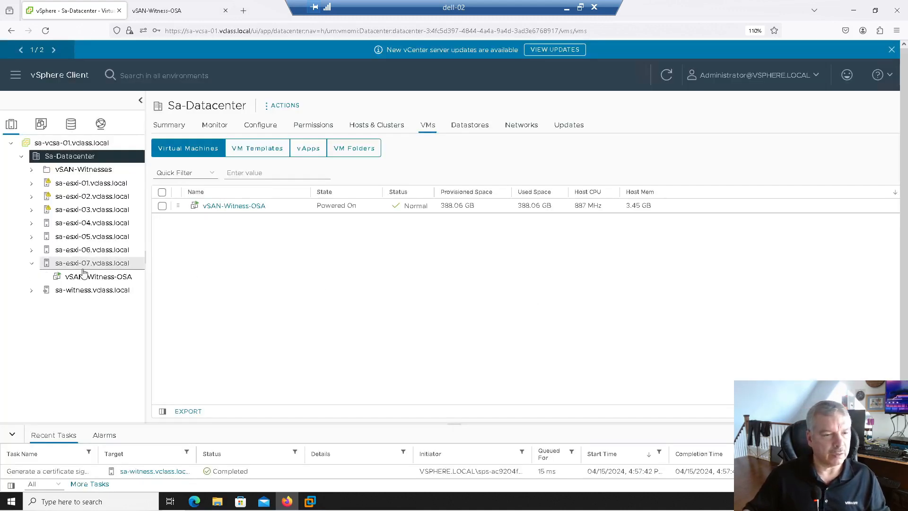
drag(81, 269, 95, 174)
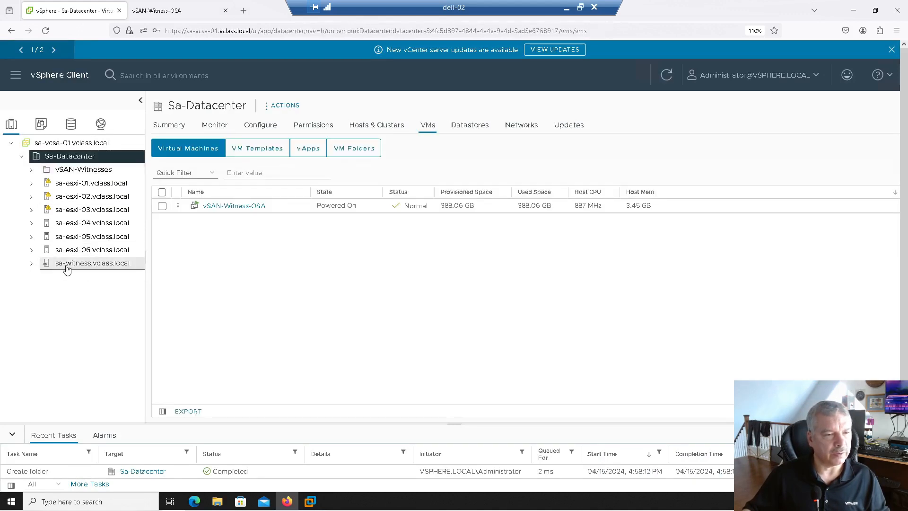
drag(69, 263, 80, 175)
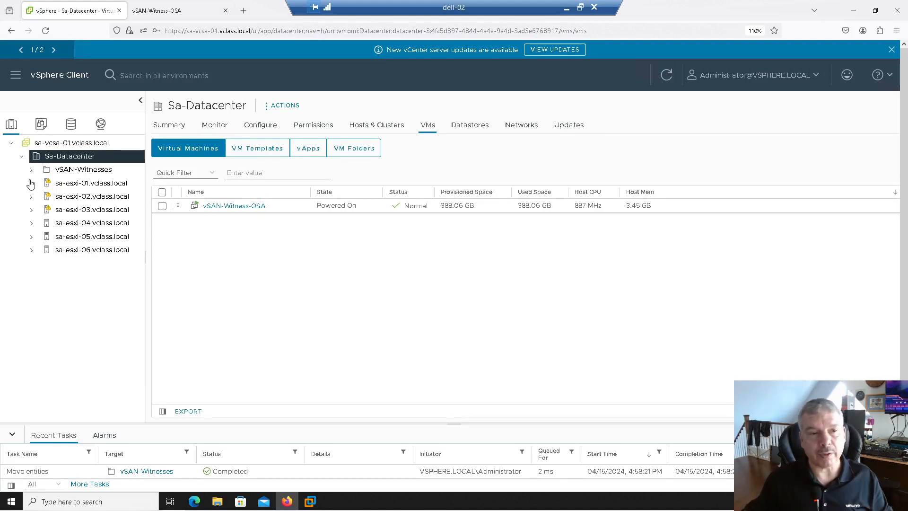
- Start creating a new cluster in Sa-Datacenter with the name Cluster-01-OSE
right_click(61, 161)
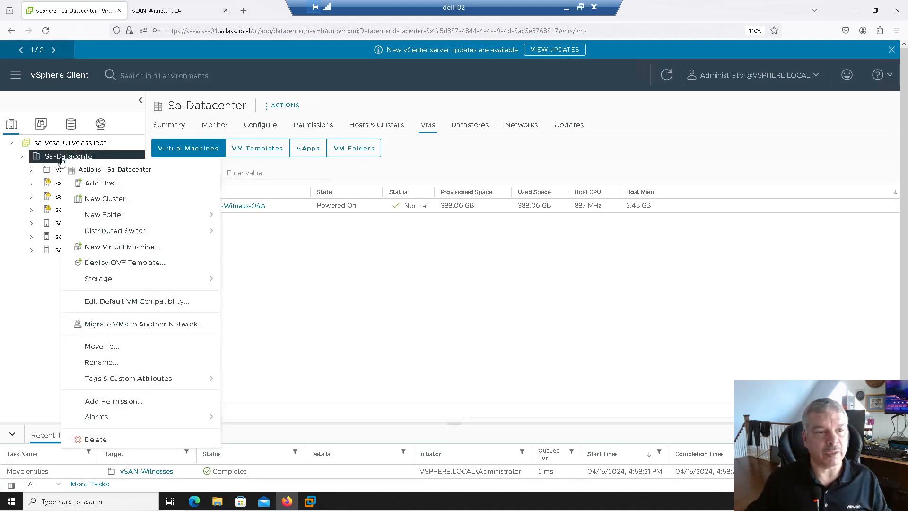
click(89, 197)
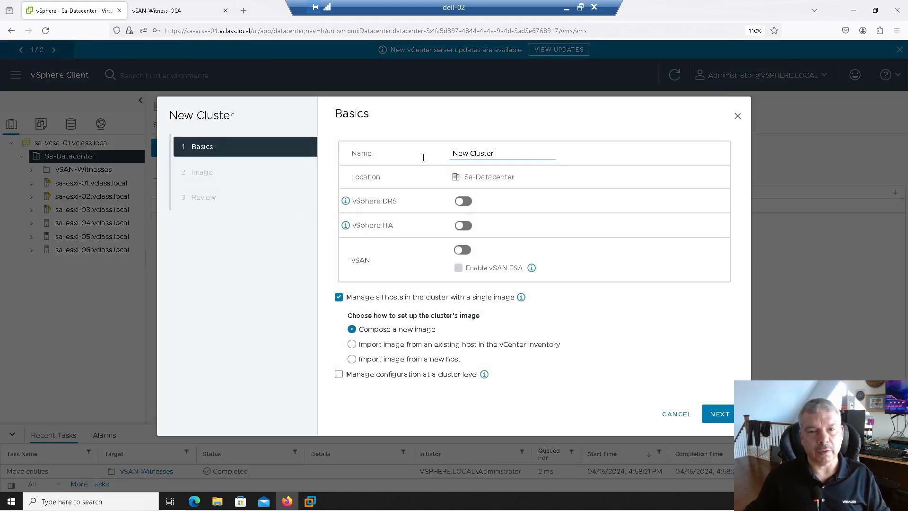
text(Cluste)
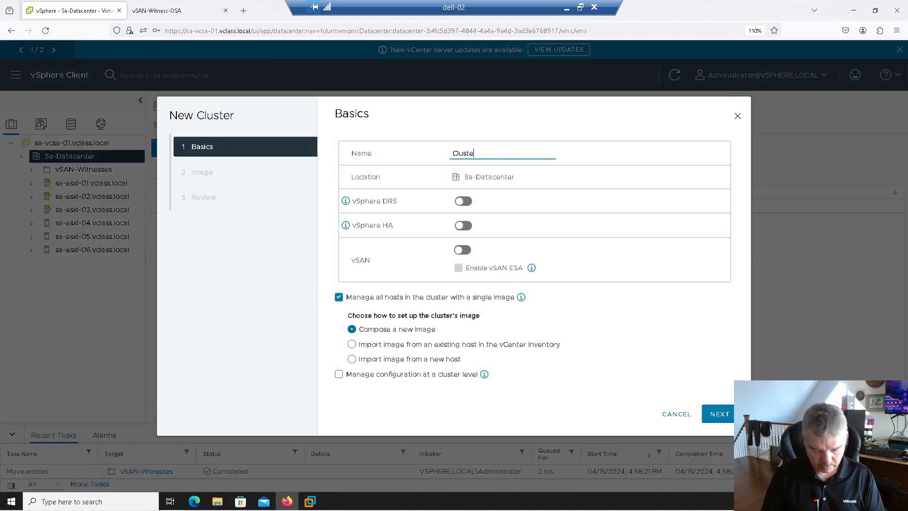
text(r-01-OSE)
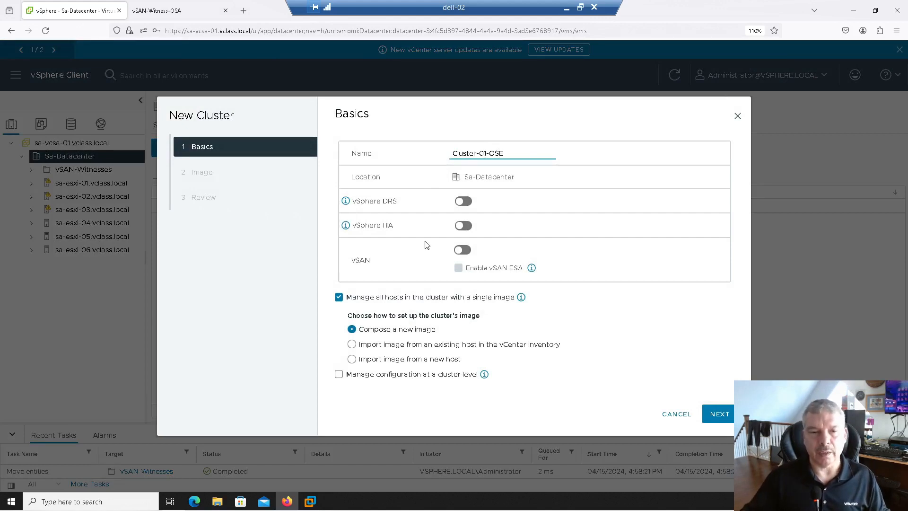
- Enable vSAN without vSAN ESA, turn off managing all hosts with a single image, and finish creating the cluster
click(462, 250)
click(458, 268)
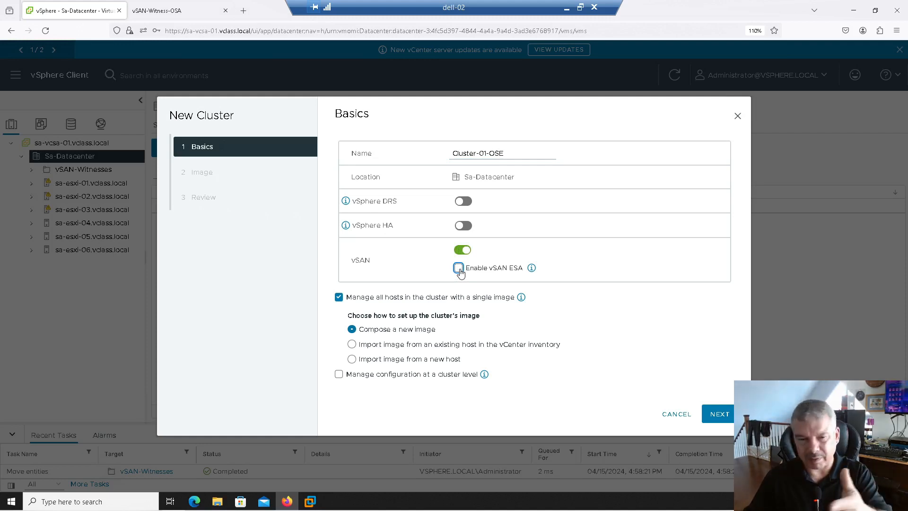
click(398, 301)
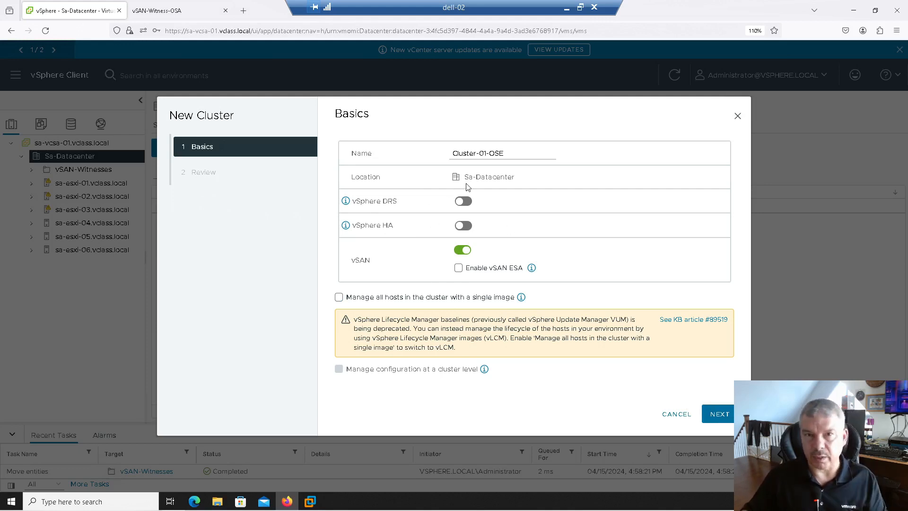
click(716, 416)
click(717, 414)
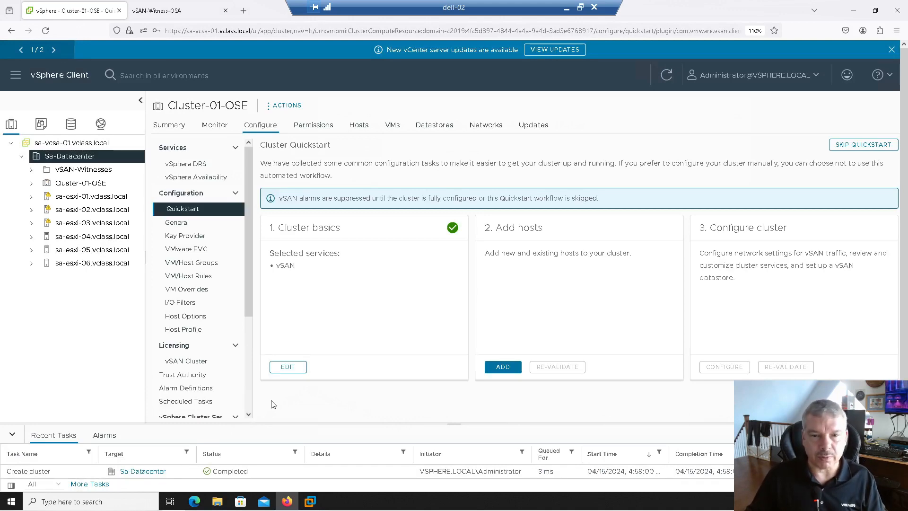
- Start adding hosts to Cluster-01-OSE and select the existing hosts sa-esxi-01 through sa-esxi-06
click(501, 369)
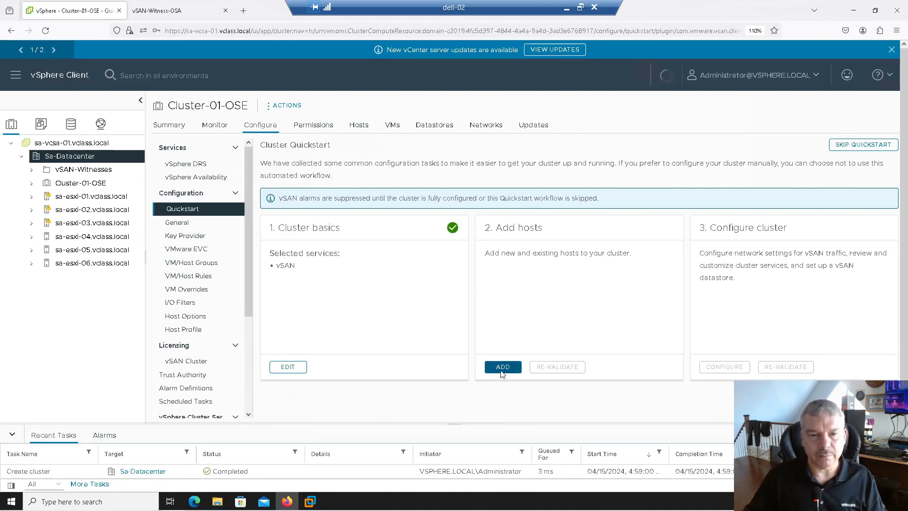
click(439, 147)
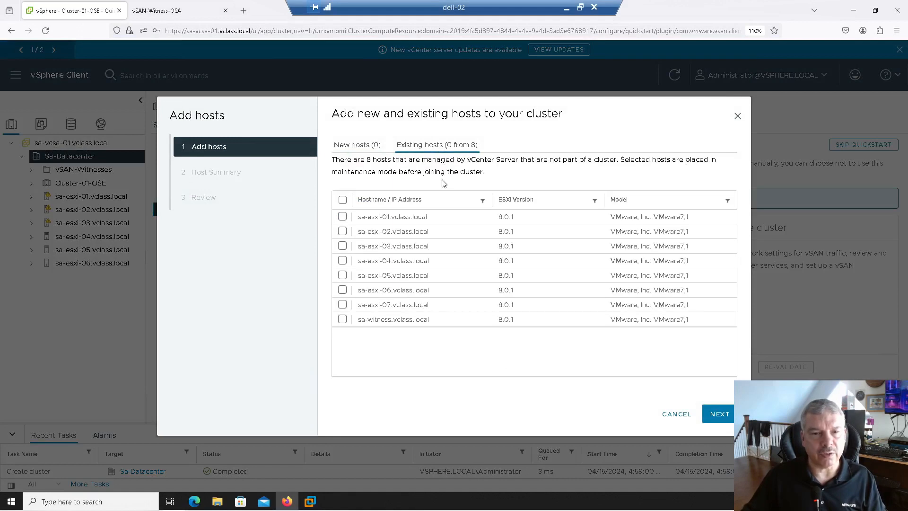
click(342, 216)
click(342, 231)
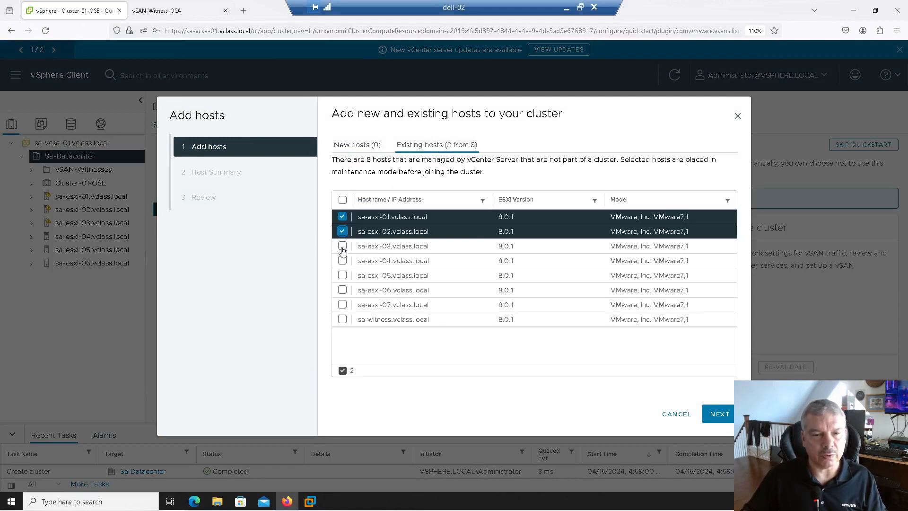
click(342, 246)
click(342, 261)
click(342, 275)
click(342, 290)
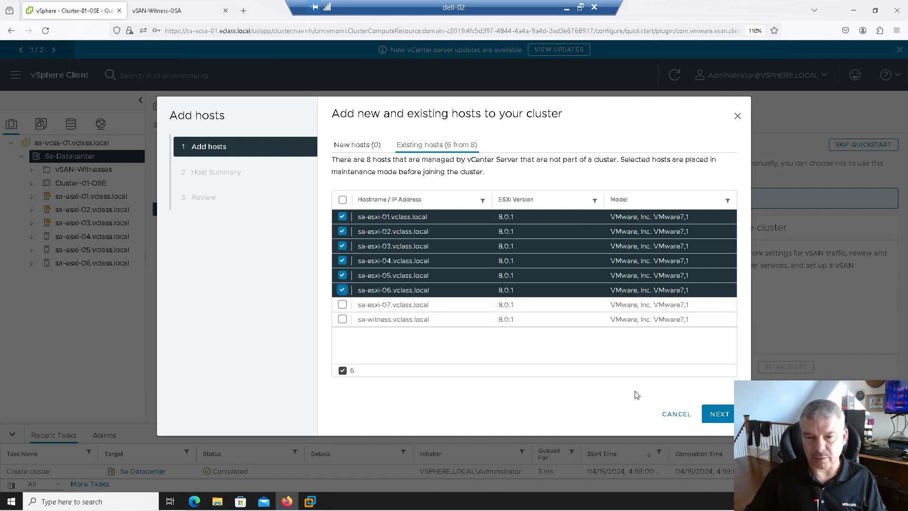
- Accept the host summary, finish adding the selected hosts to the cluster, and check the progress of the recent tasks
click(718, 414)
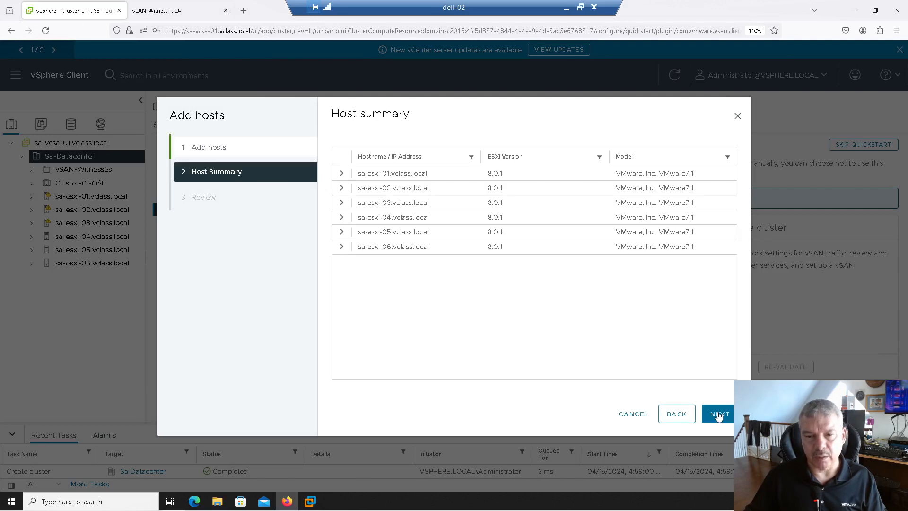
click(718, 414)
click(718, 414)
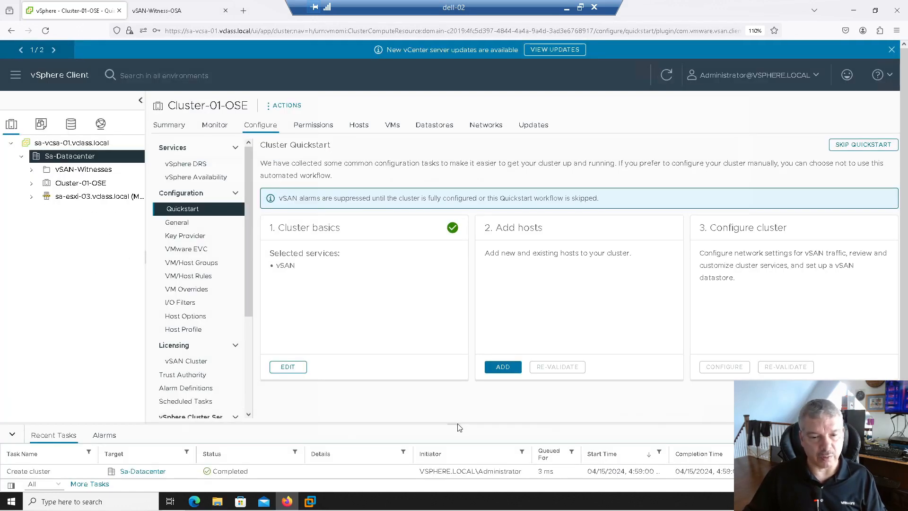
drag(457, 424, 453, 280)
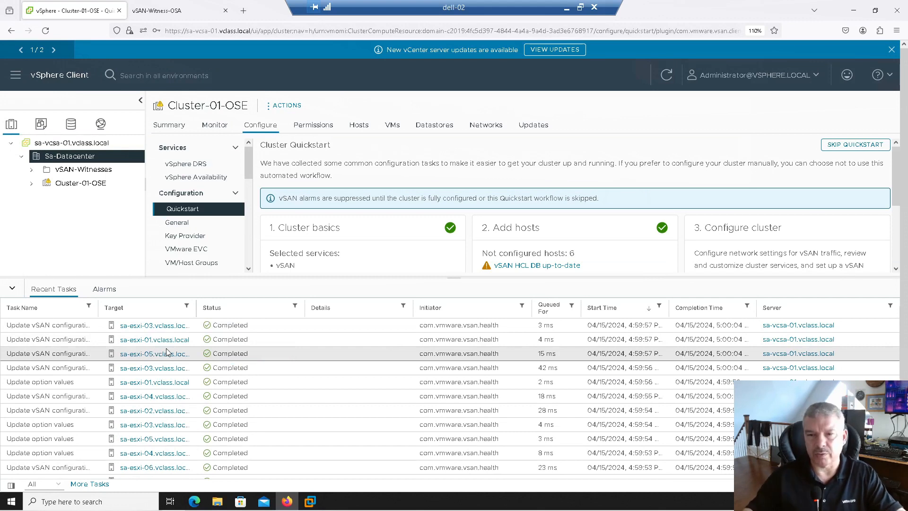
click(11, 288)
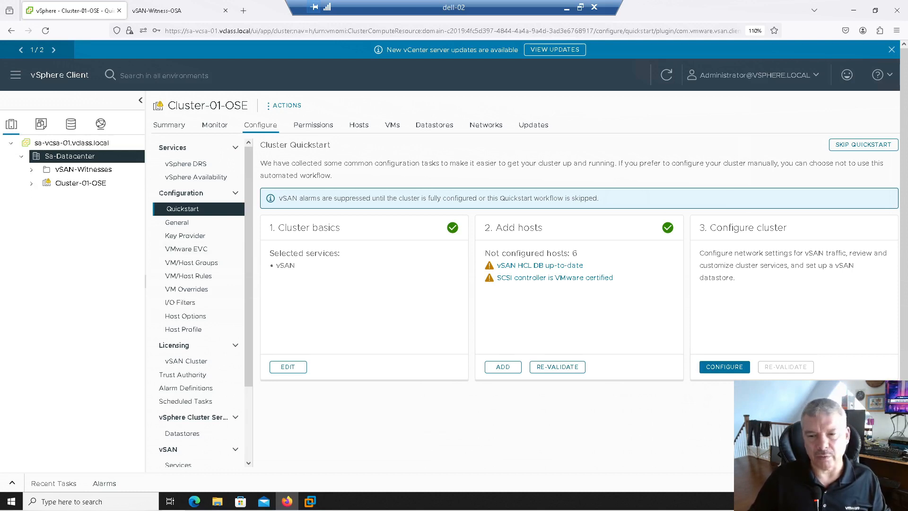
- Start configuring the cluster from the quickstart and permanently dismiss the vSAN feedback request
click(728, 371)
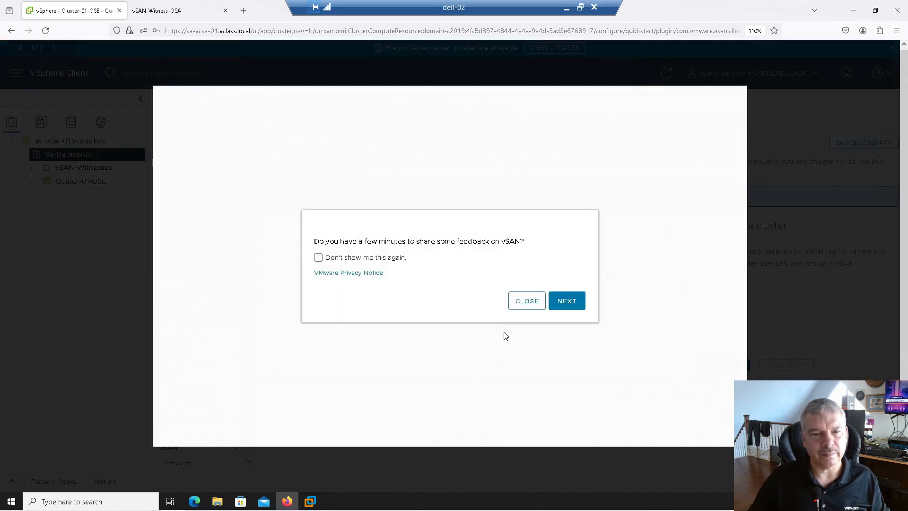
click(374, 261)
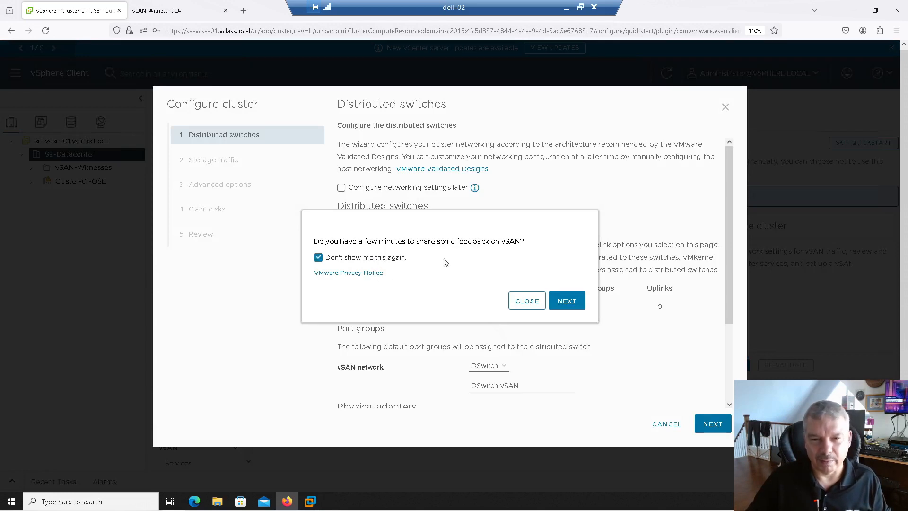
click(526, 301)
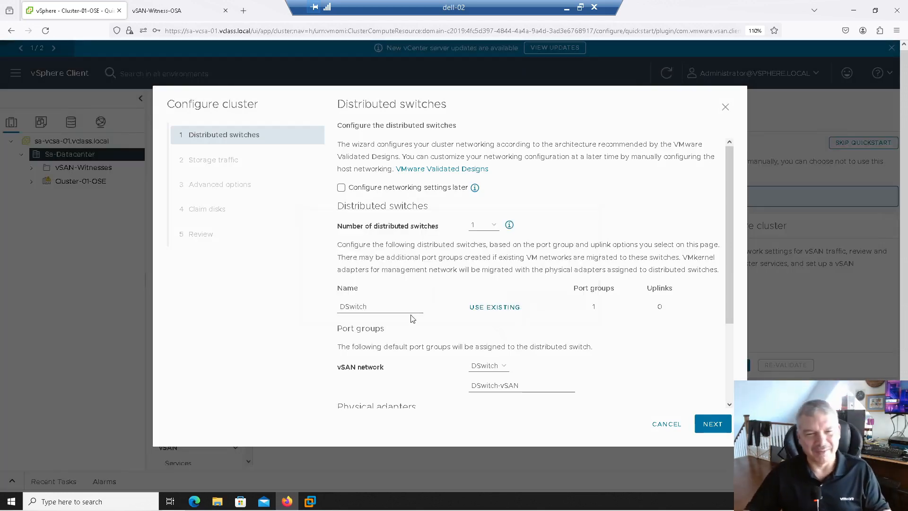
- Name the distributed switch vDS-vSAN and assign the vSAN network to it
drag(380, 303, 258, 300)
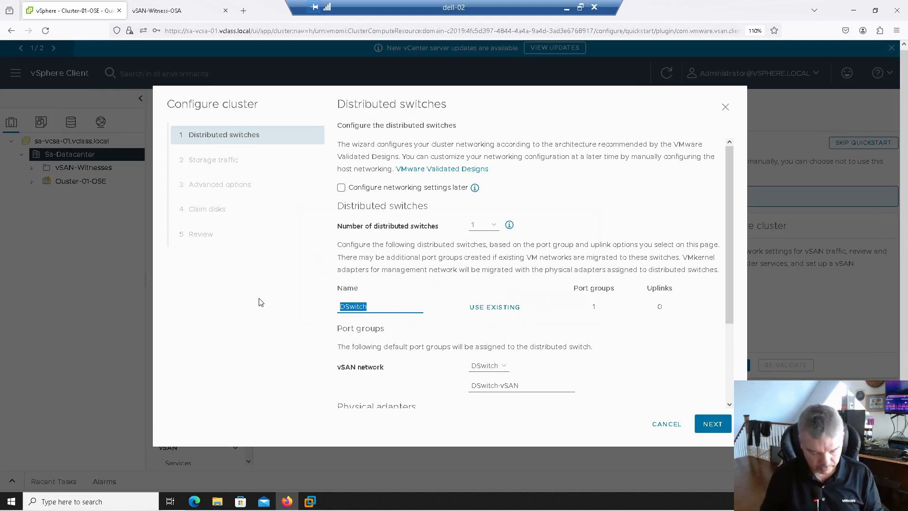
text(vDS)
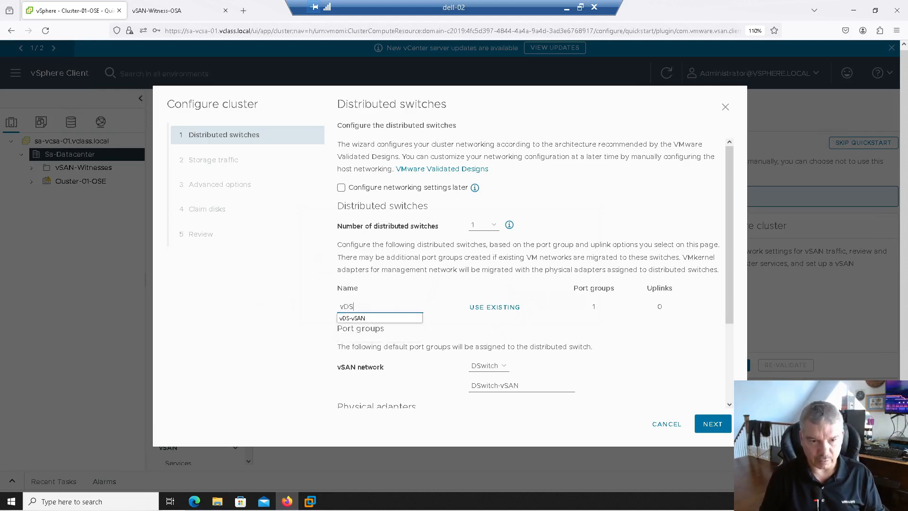
key(Down)
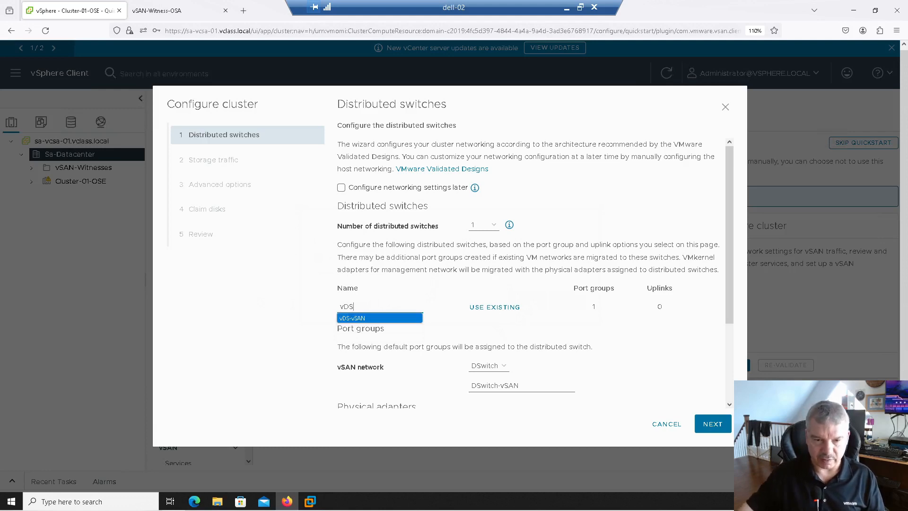
click(373, 318)
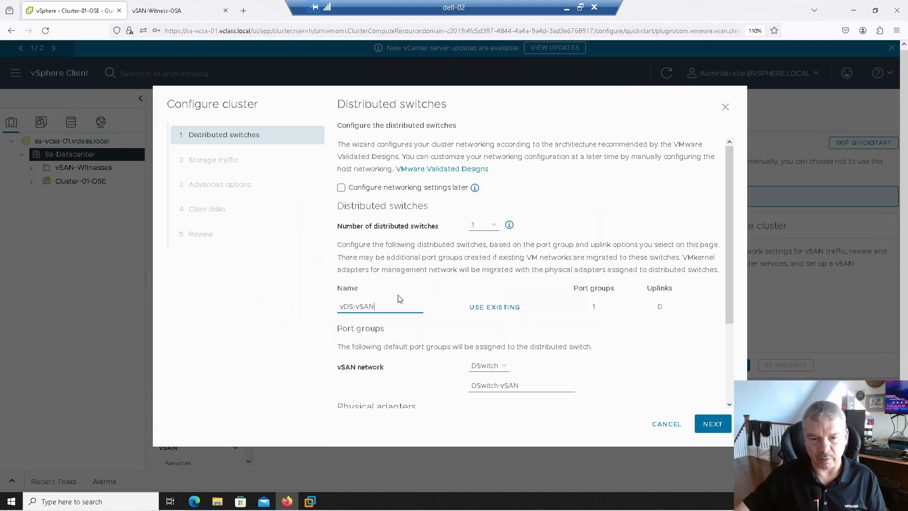
click(485, 372)
click(485, 379)
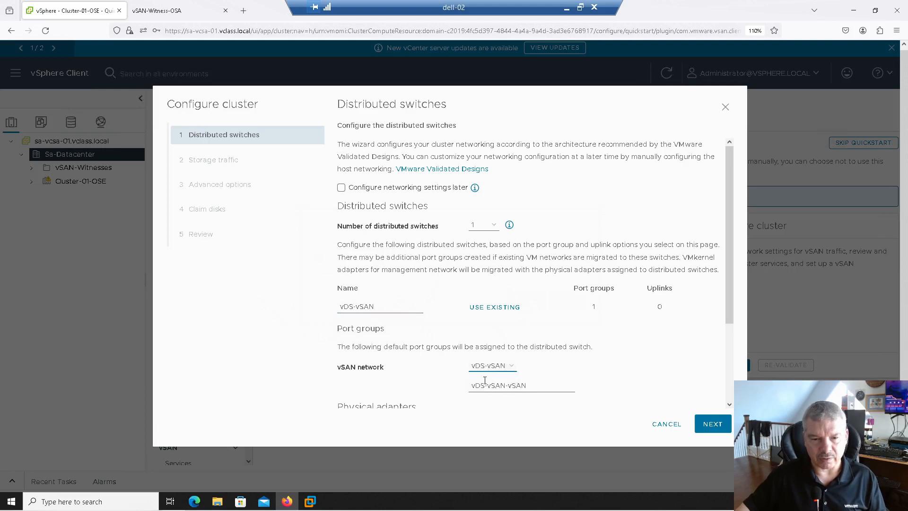
- Rename the vSAN network's port group as pg-vSAN
click(540, 391)
key(ctrl+a)
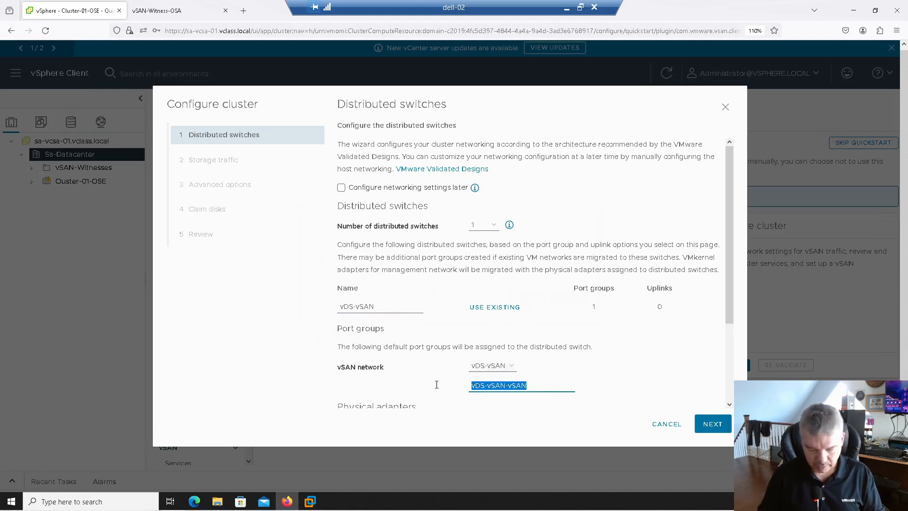
text(pg)
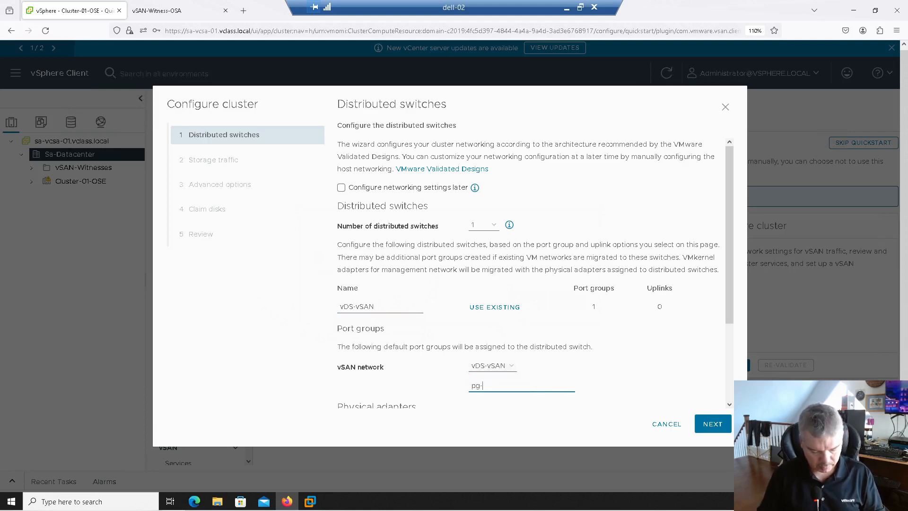
text(-vSAN)
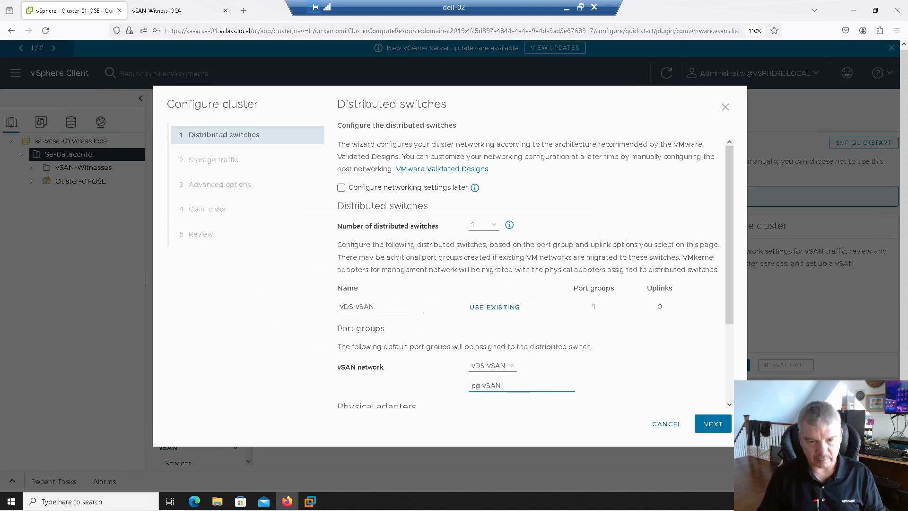
- Assign physical adapters vmnic2 and vmnic3 to the vDS-vSAN switch and accept the distributed switch settings
scroll(584, 318, down, 3)
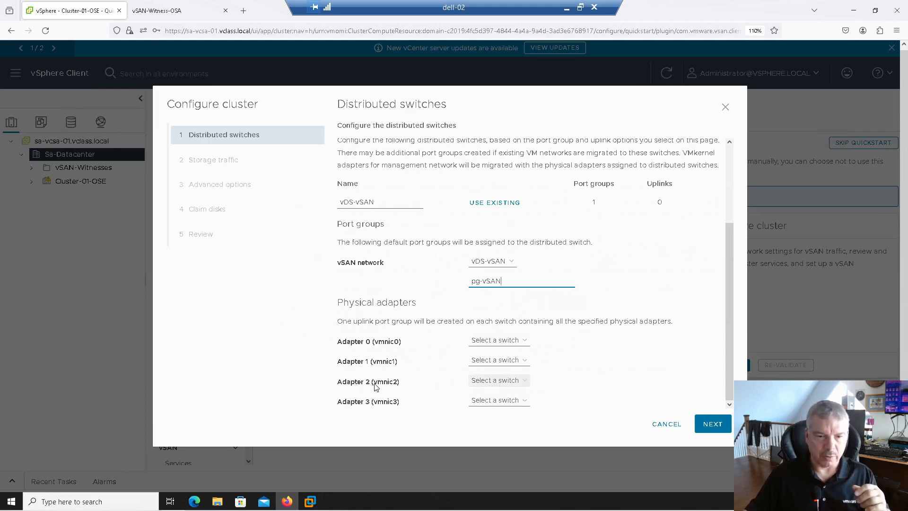
click(497, 381)
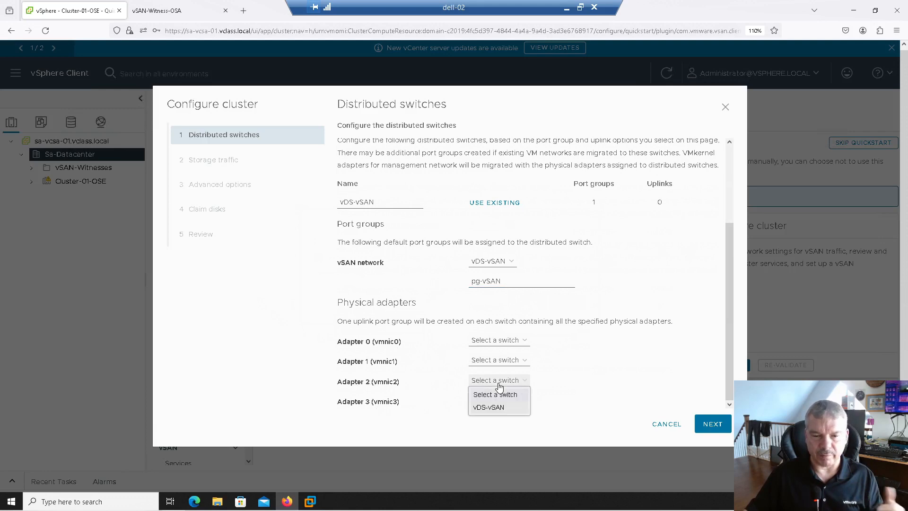
click(489, 407)
click(494, 401)
click(491, 427)
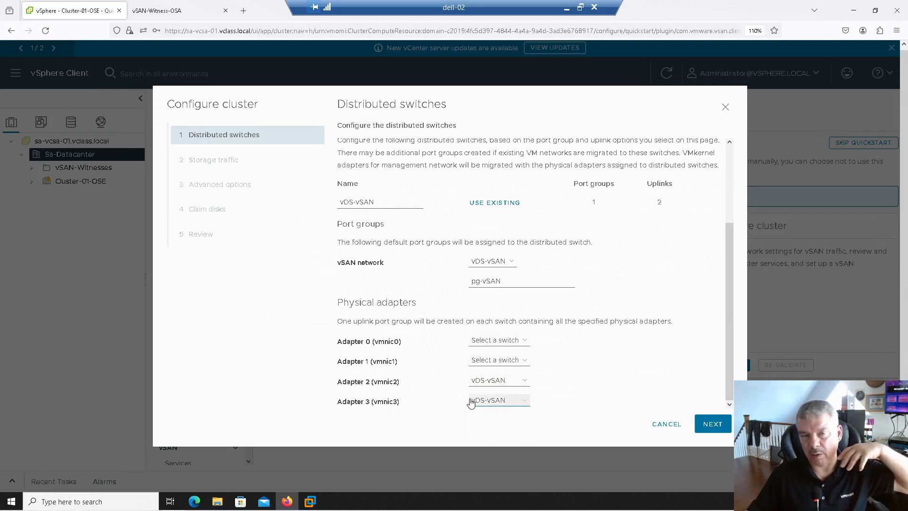
click(709, 424)
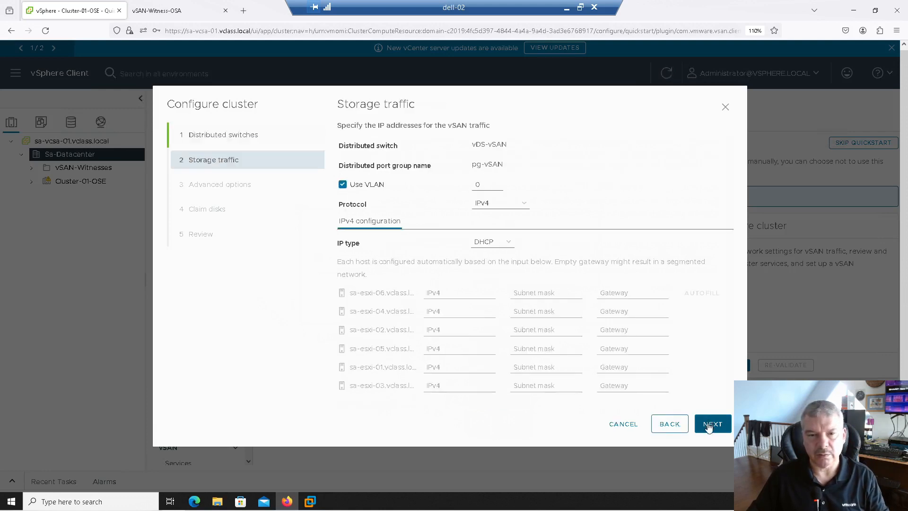
- Turn off VLAN use for the storage traffic, keep the IPv4 protocol and set the IP type to Static IPs
click(366, 186)
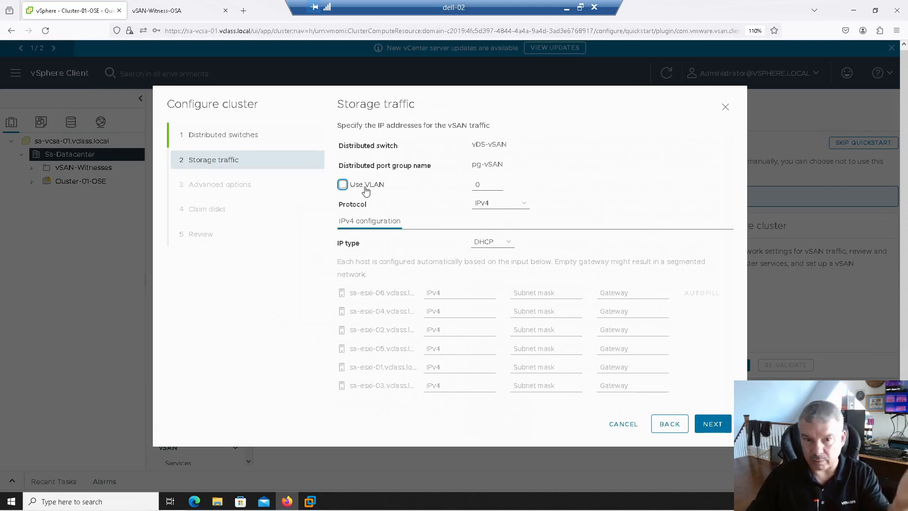
click(496, 210)
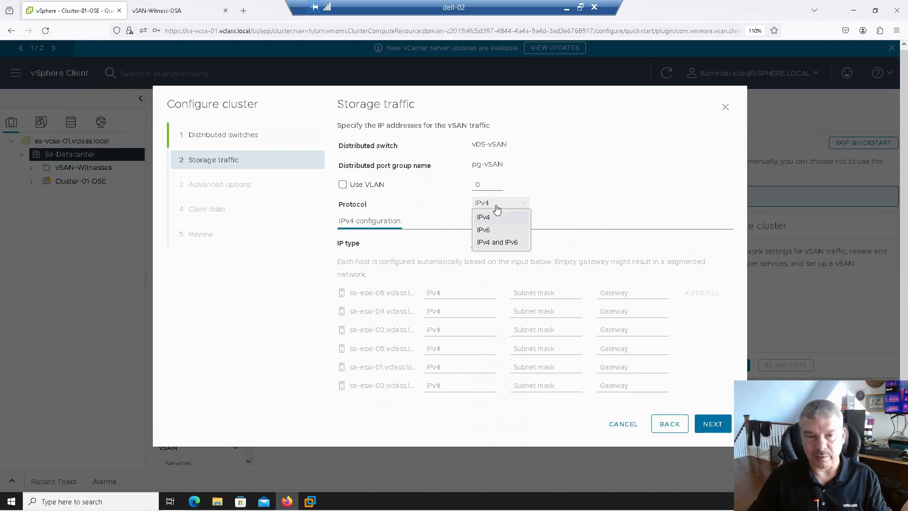
click(496, 207)
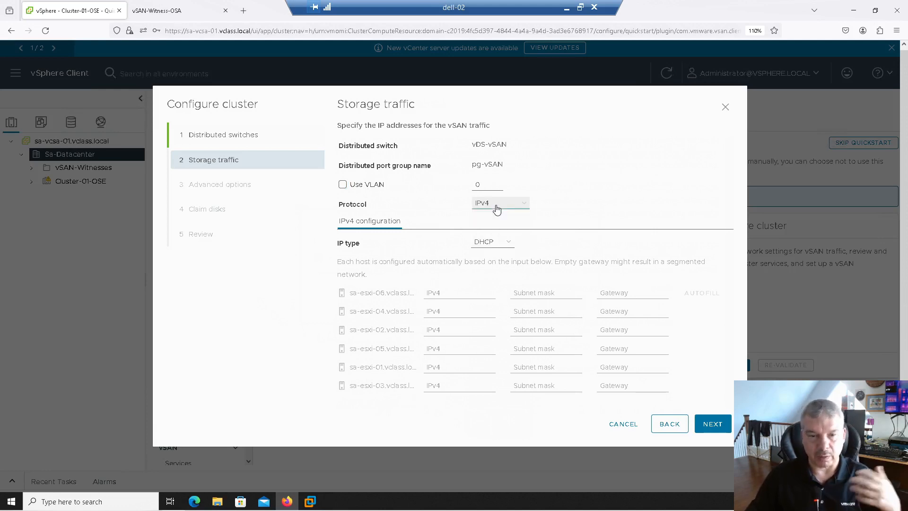
click(491, 245)
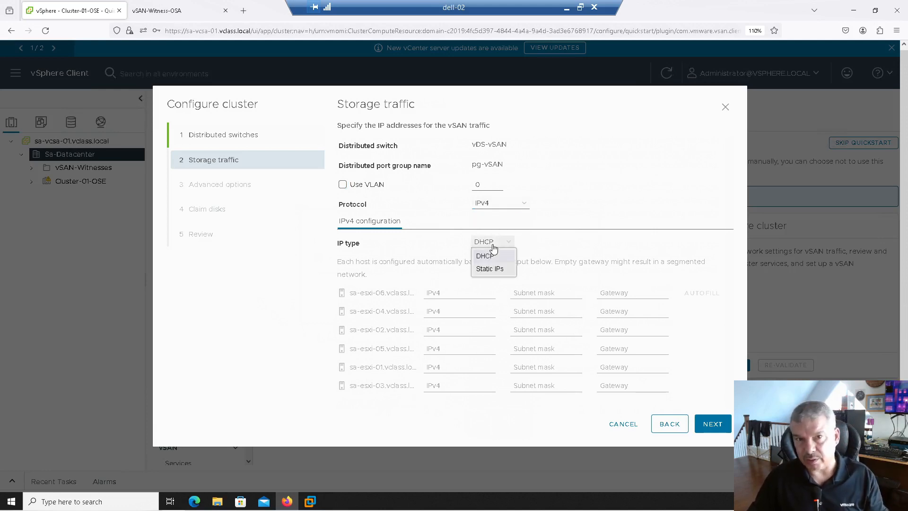
click(489, 268)
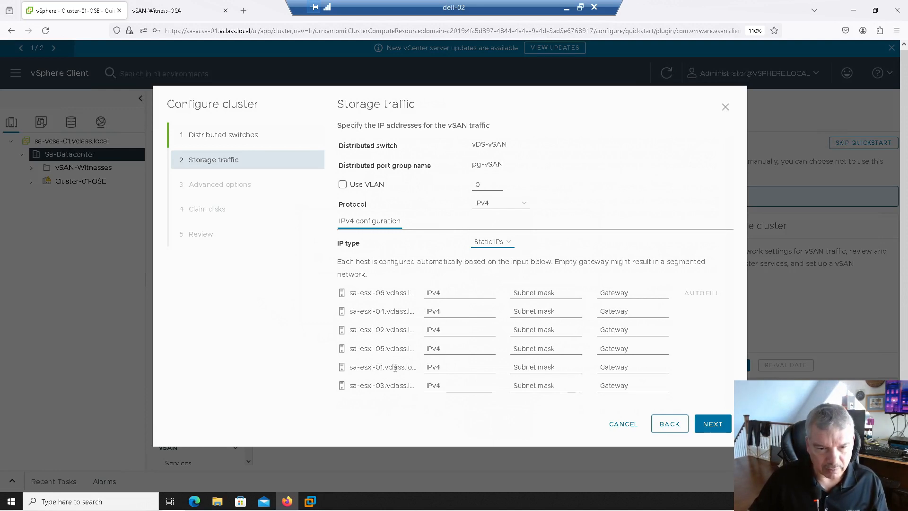
- Give sa-esxi-06 the vSAN address 172.20.30.56 with subnet mask 255.255.255.0 and autofill the addresses of the remaining hosts
click(448, 294)
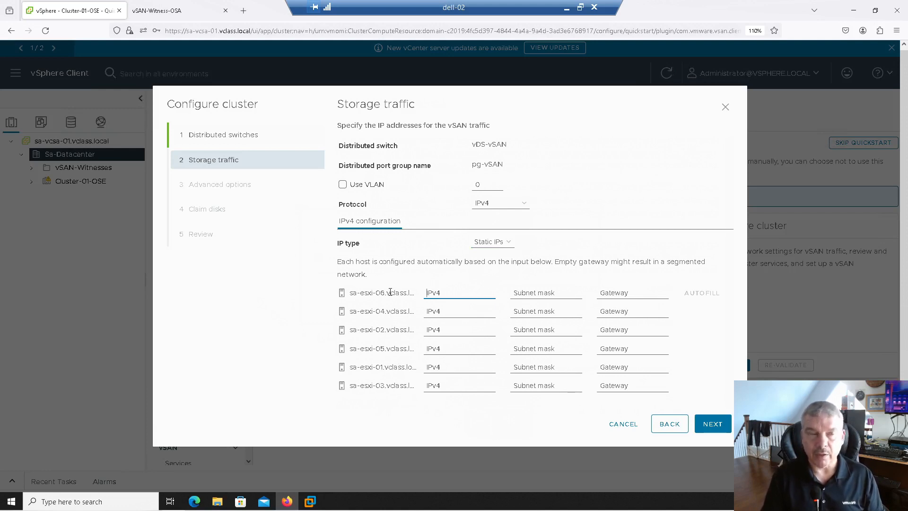
text(172.20.30.)
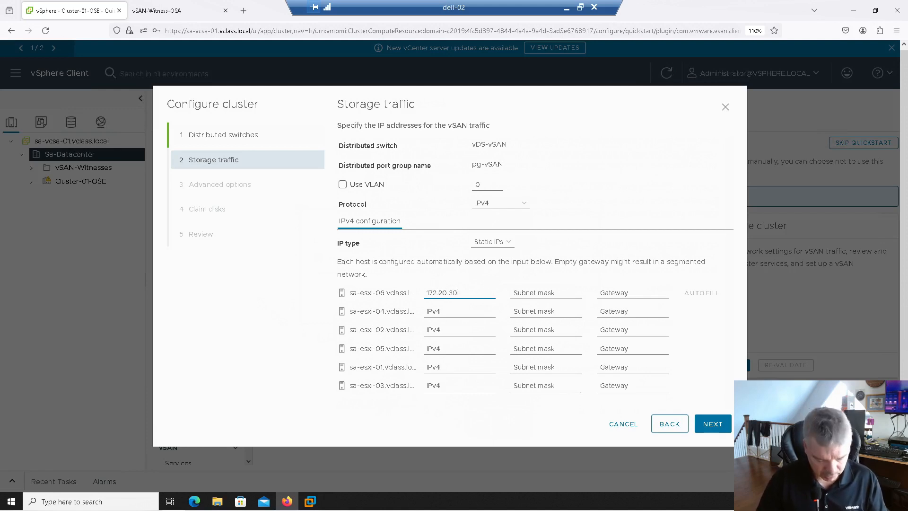
text(56)
key(Tab)
text(2)
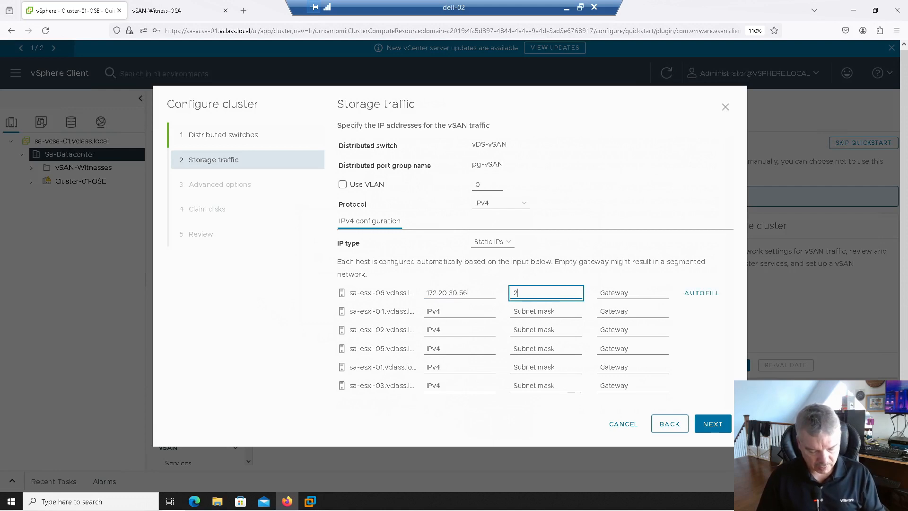
text(55.255.255.0)
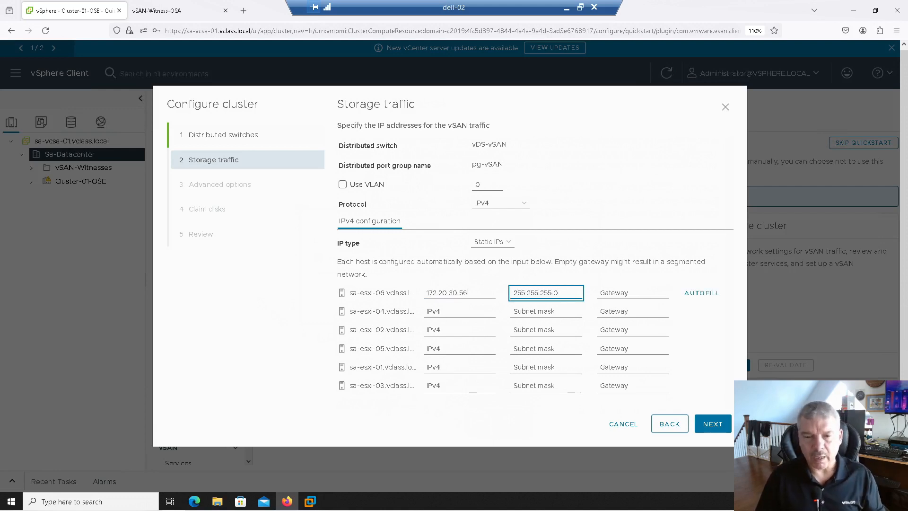
key(Tab)
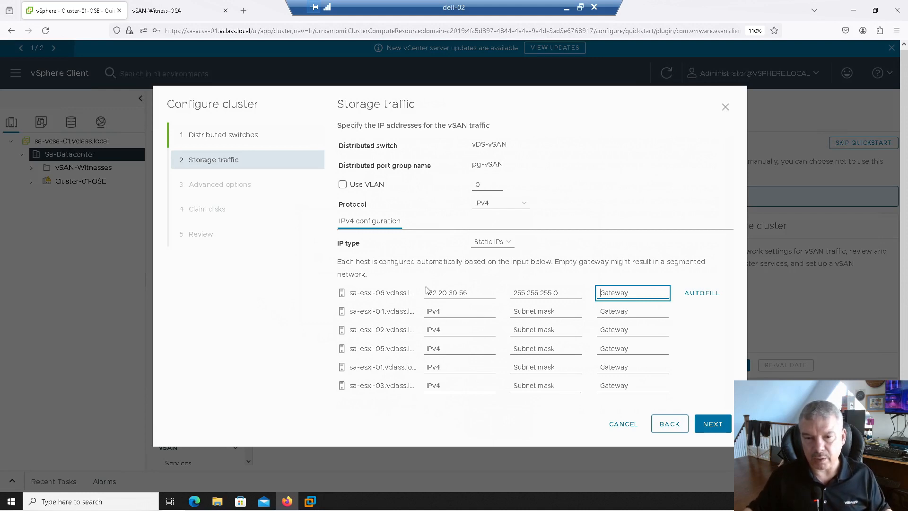
click(711, 297)
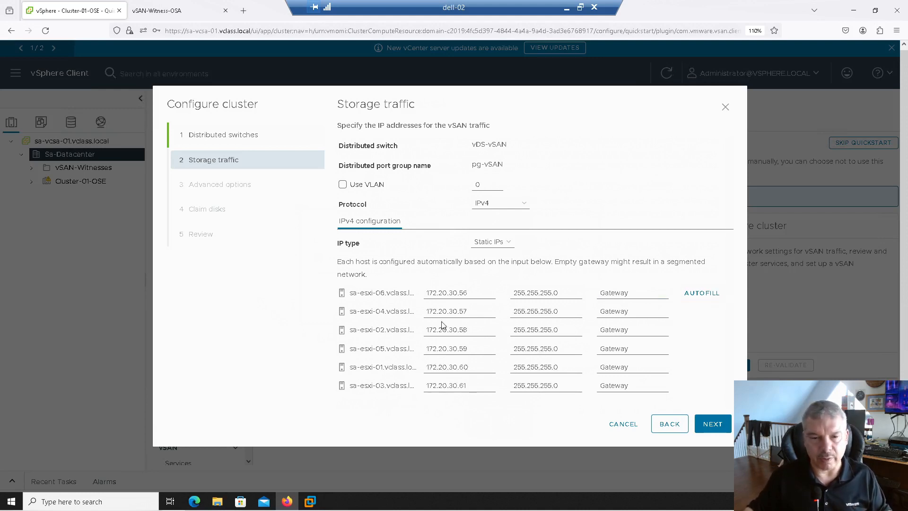
- Set the vSAN addresses of sa-esxi-04, sa-esxi-02 and sa-esxi-05 to 172.20.30.54, 172.20.30.52 and 172.20.30.55
click(476, 313)
key(BackSpace)
text(4)
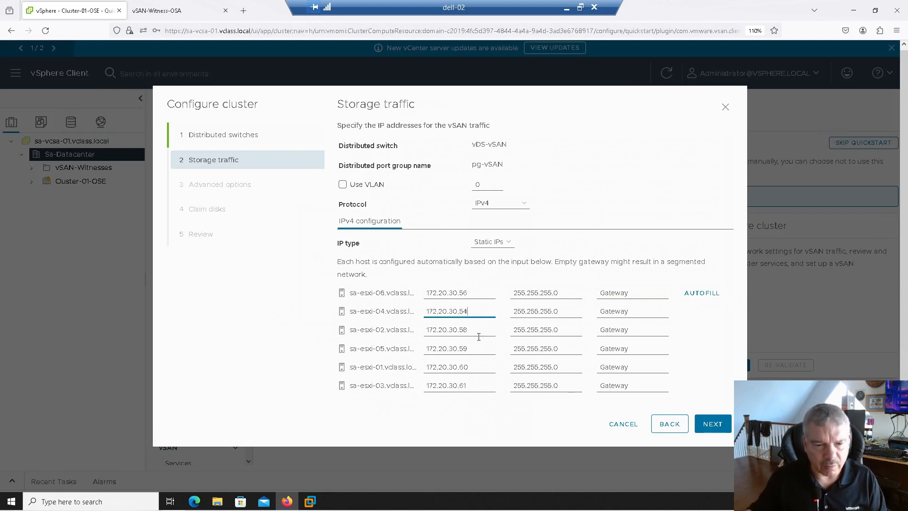
click(474, 330)
key(BackSpace)
text(2)
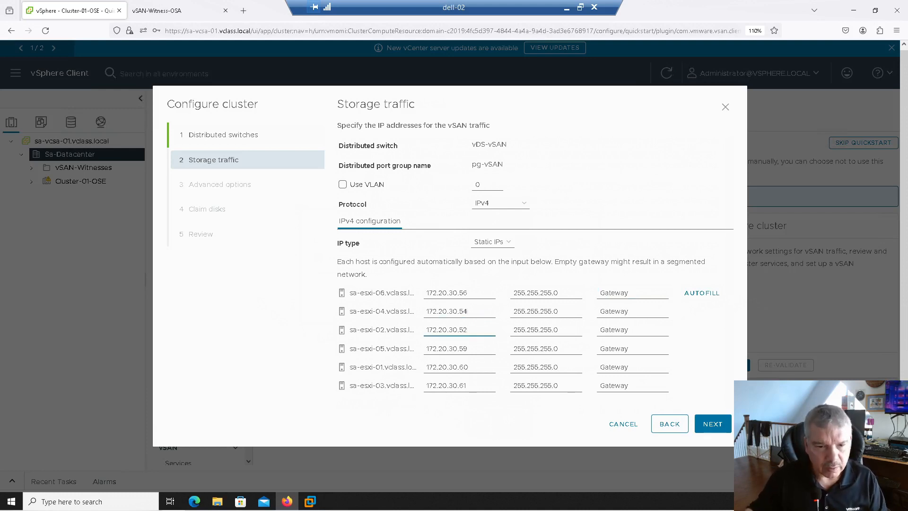
click(474, 350)
key(BackSpace)
text(5)
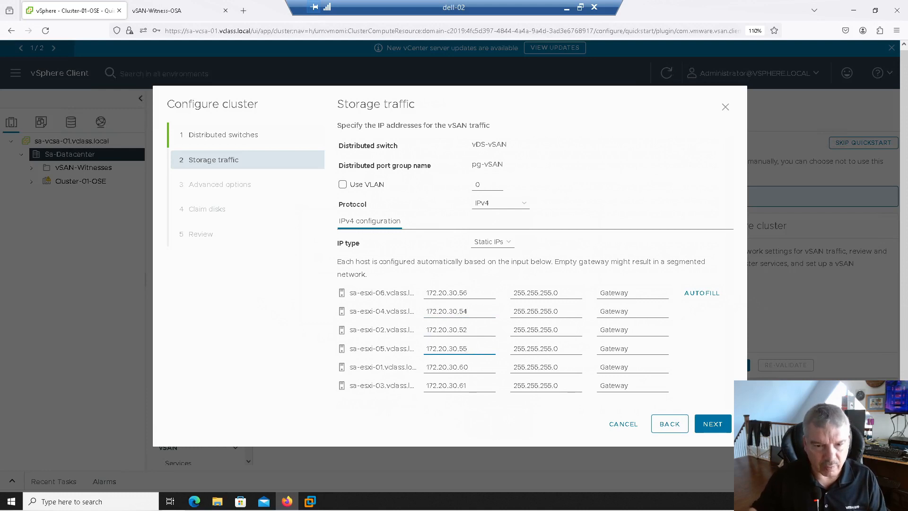
- Set the vSAN addresses of sa-esxi-01 to 172.20.30.51 and sa-esxi-03 to 172.20.30.53, and accept the storage traffic settings
click(473, 367)
key(BackSpace)
key(BackSpace)
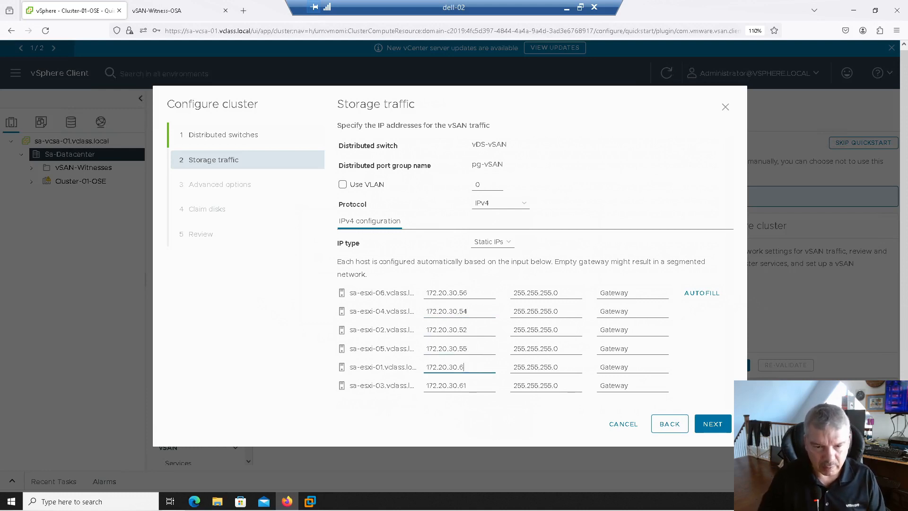
text(51)
click(477, 387)
key(BackSpace)
key(BackSpace)
text(53)
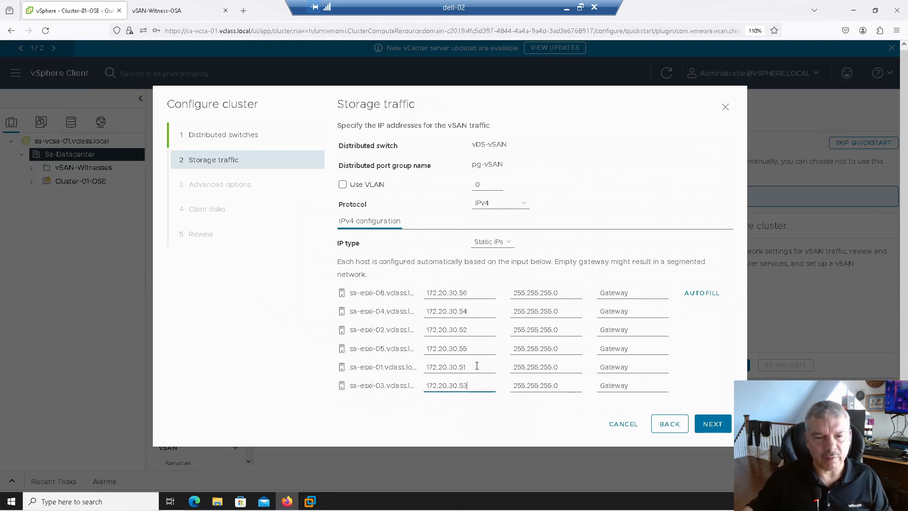
click(709, 426)
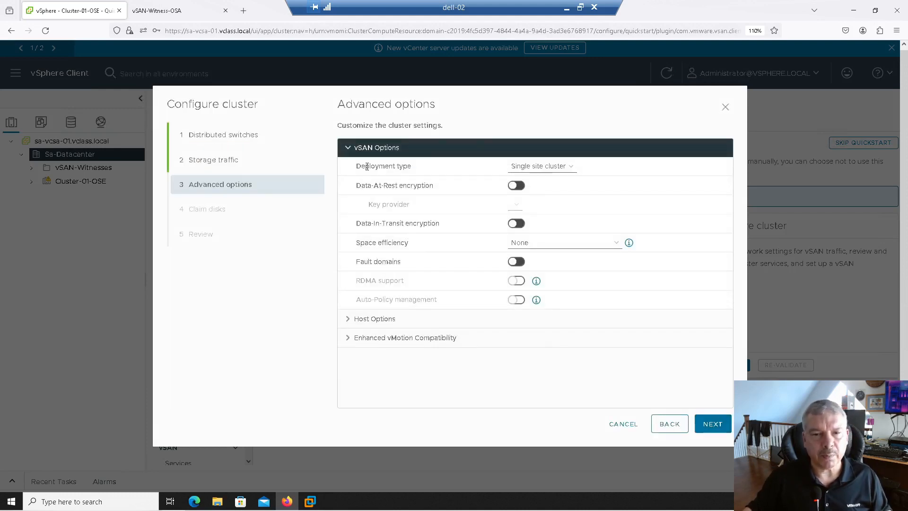
- Compare the single site and stretched deployment types, and set the cluster's deployment type to Stretched cluster
click(552, 169)
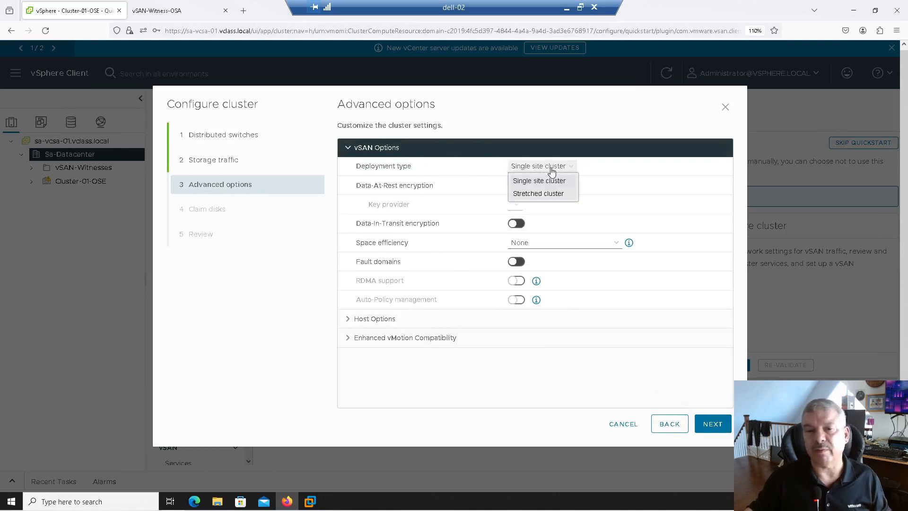
click(548, 195)
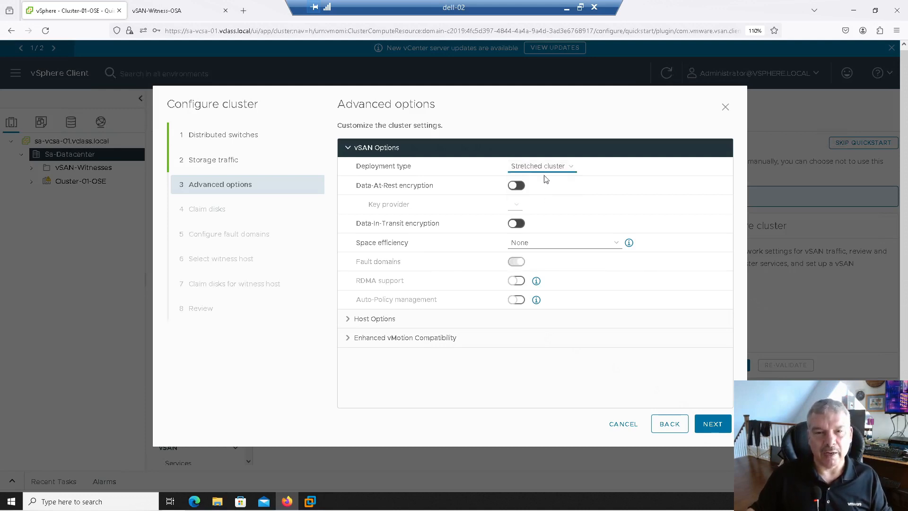
click(544, 167)
click(544, 181)
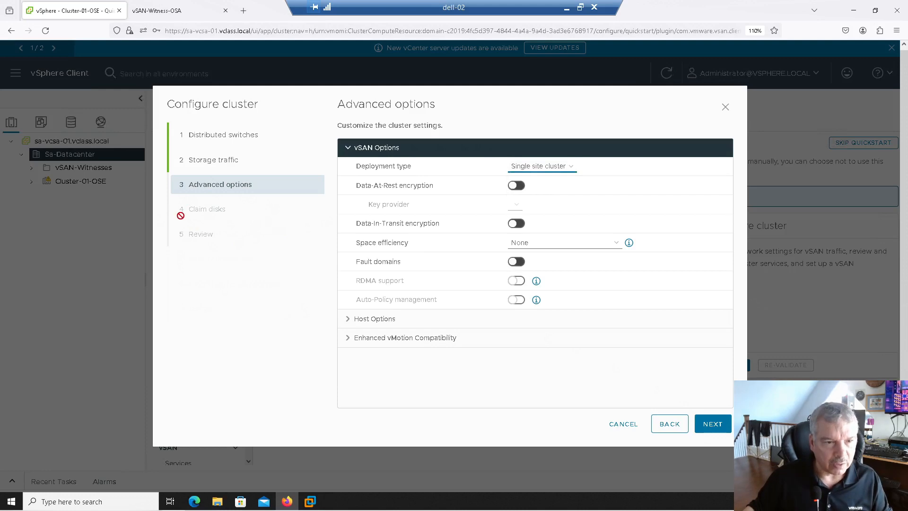
click(543, 167)
click(541, 194)
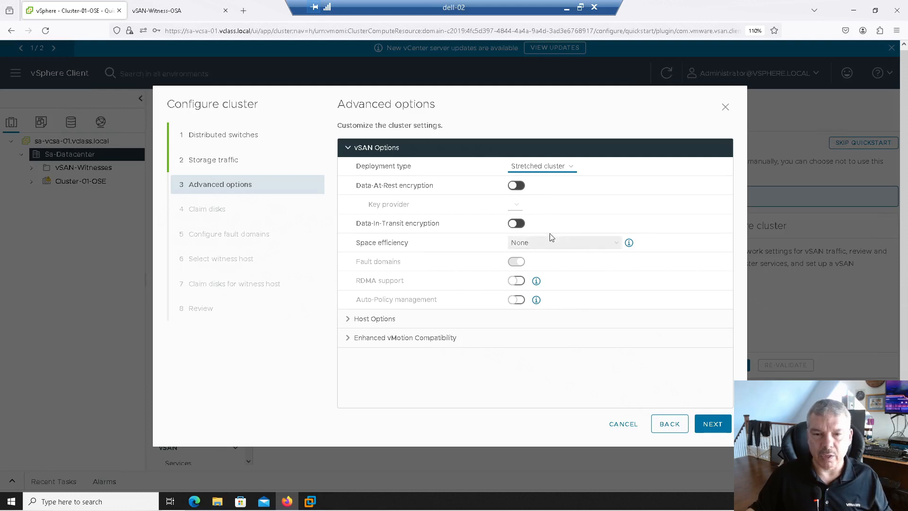
- Check the space efficiency choices and the Auto-Policy management help, keep space efficiency at None and accept the advanced options
click(567, 245)
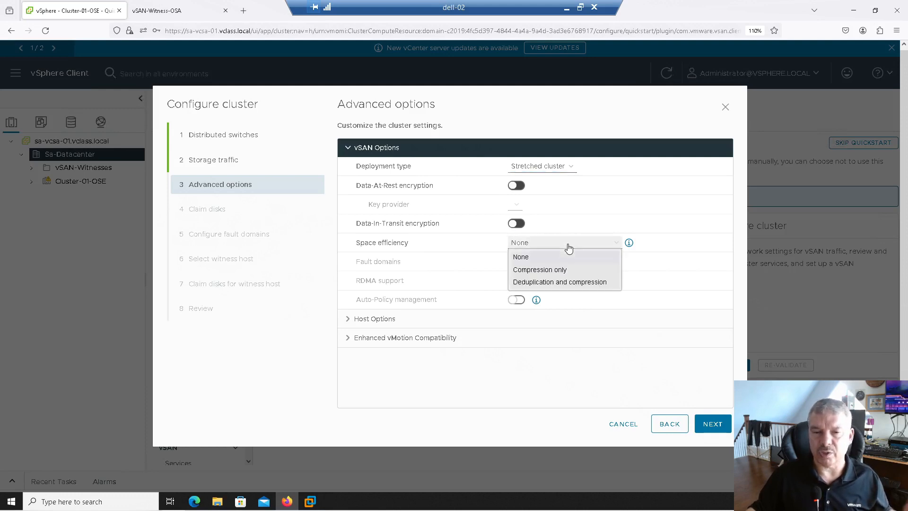
click(568, 248)
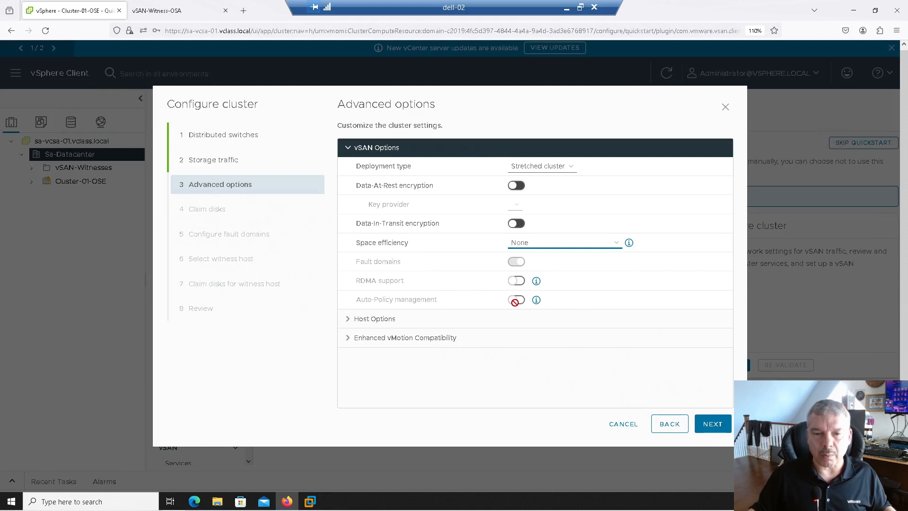
click(535, 301)
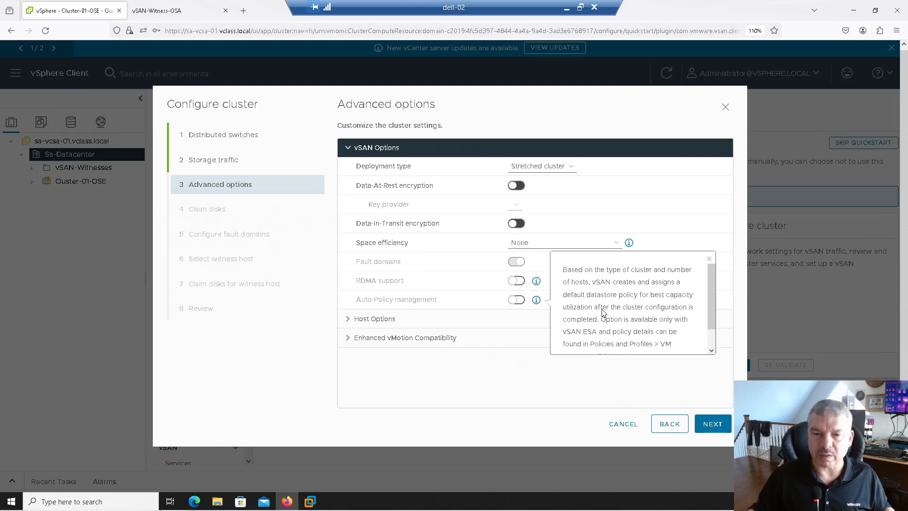
click(682, 215)
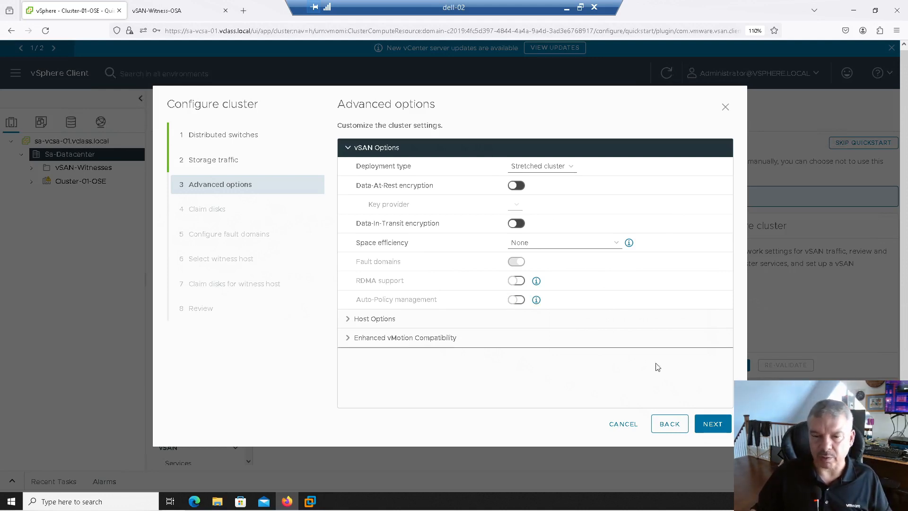
click(710, 424)
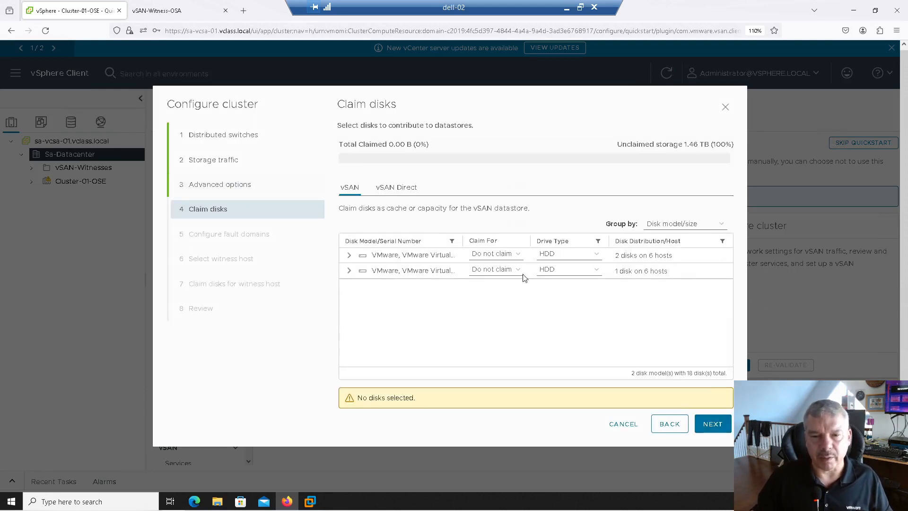
- Mark both VMware virtual disk models as flash for claiming
click(567, 263)
click(567, 282)
click(573, 269)
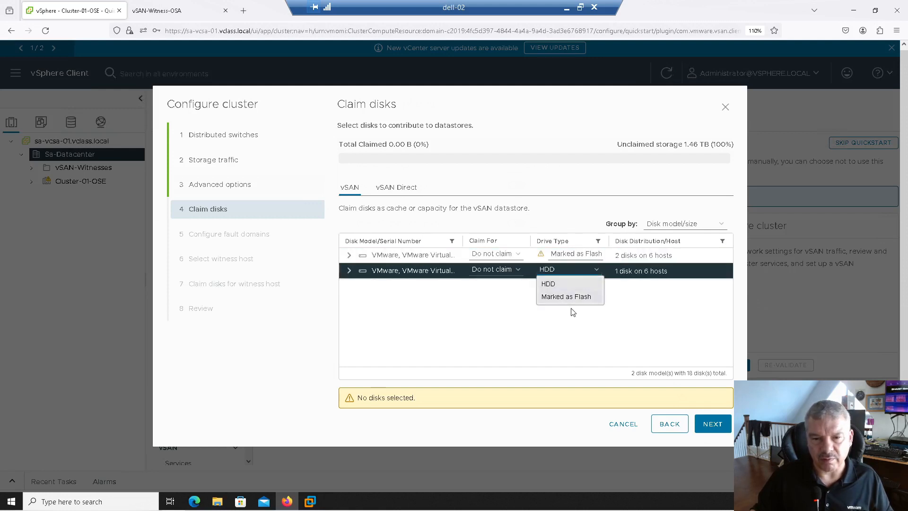
click(572, 297)
- Widen the disk model and claim columns, and claim the 50 GB disks for the cache tier
drag(530, 241, 546, 237)
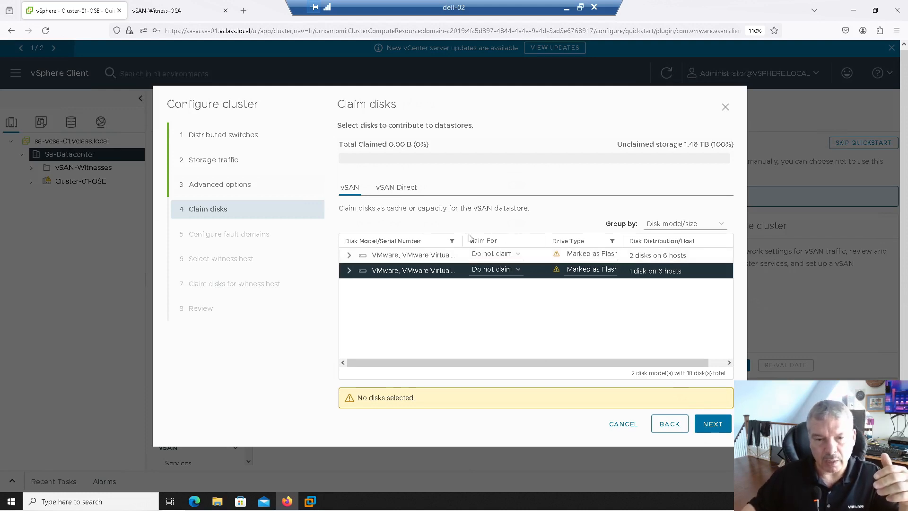
drag(463, 237, 488, 234)
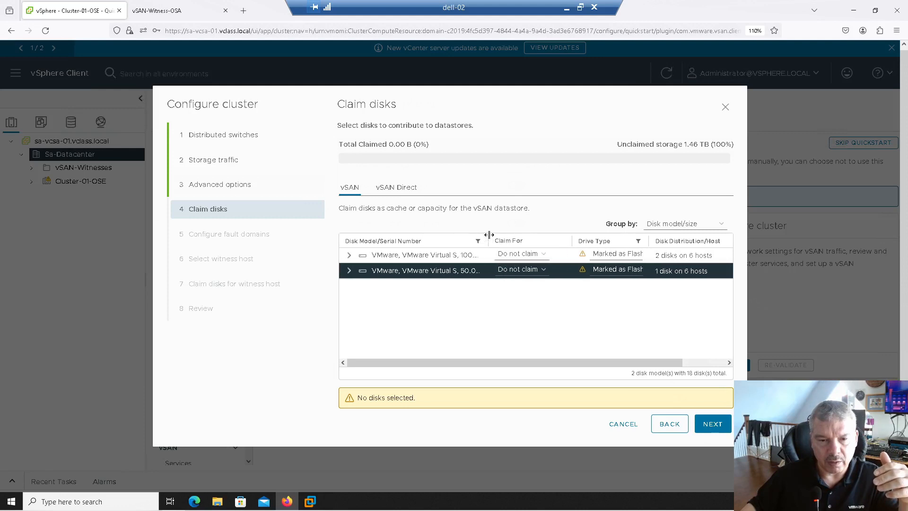
click(519, 270)
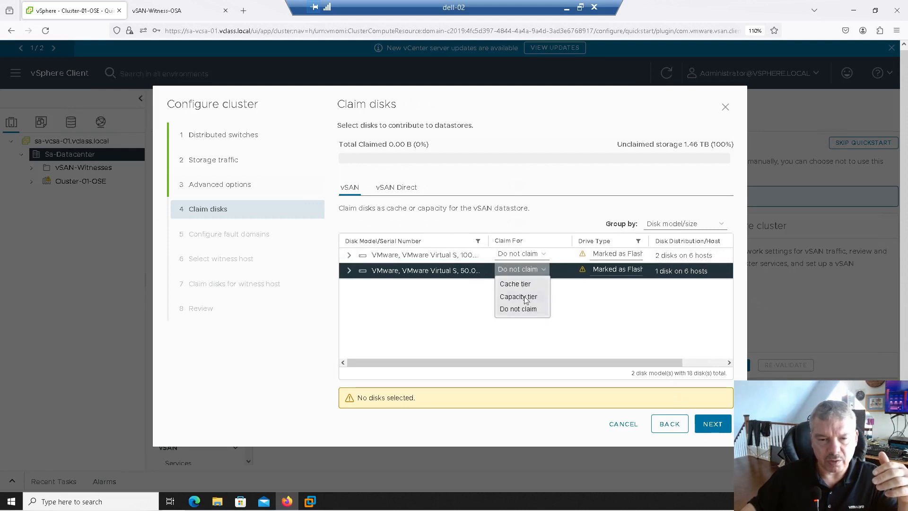
click(520, 283)
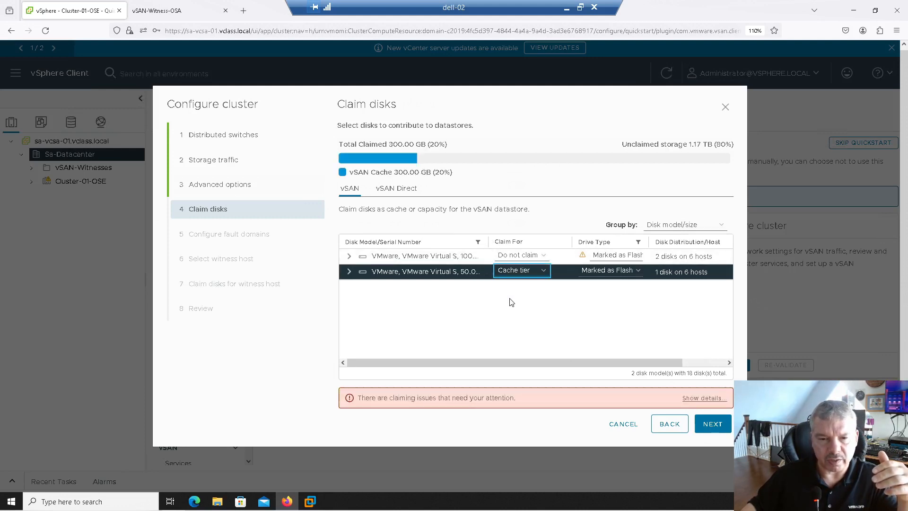
- Claim the 100 GB virtual disks for the capacity tier and accept the disk claims
click(512, 261)
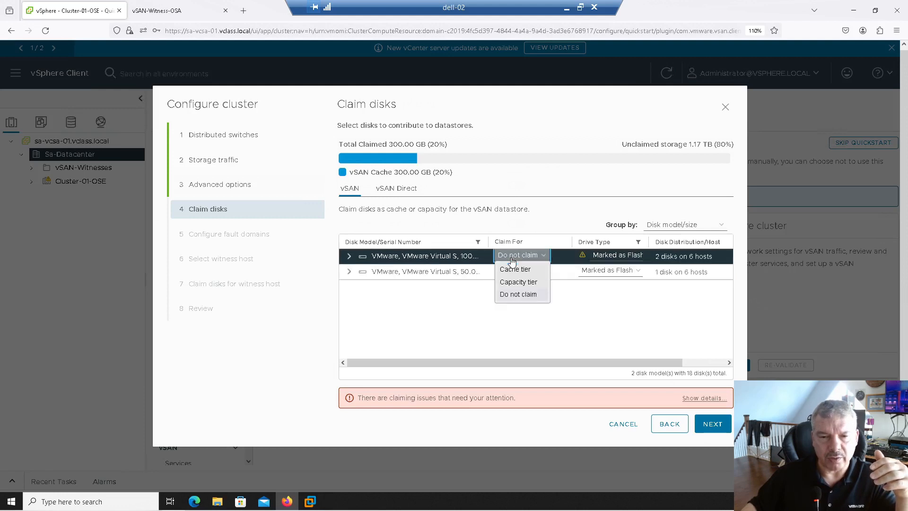
click(528, 285)
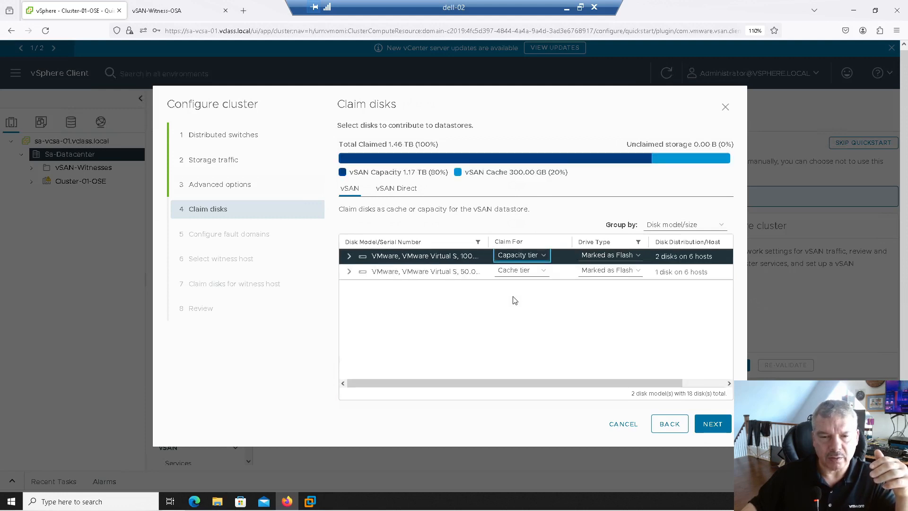
click(710, 426)
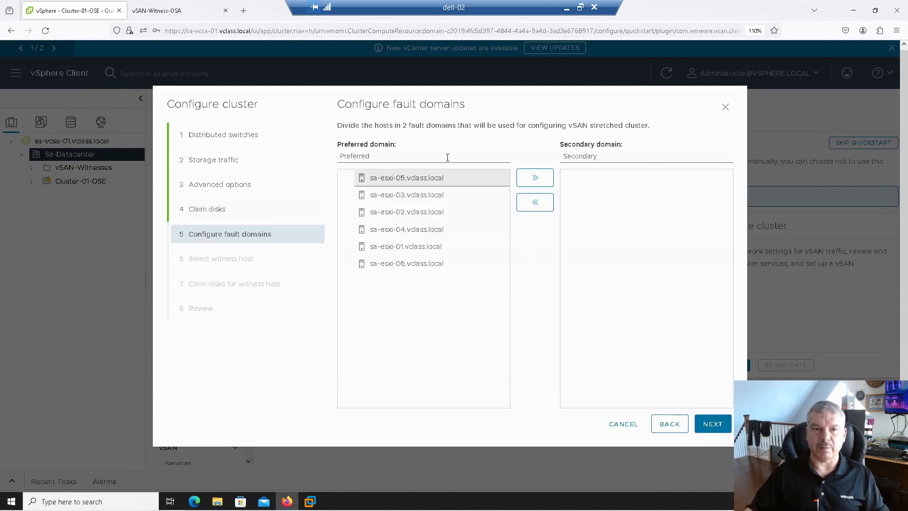
- Name the preferred fault domain Toronto and the secondary fault domain Peterborough
drag(427, 155, 330, 150)
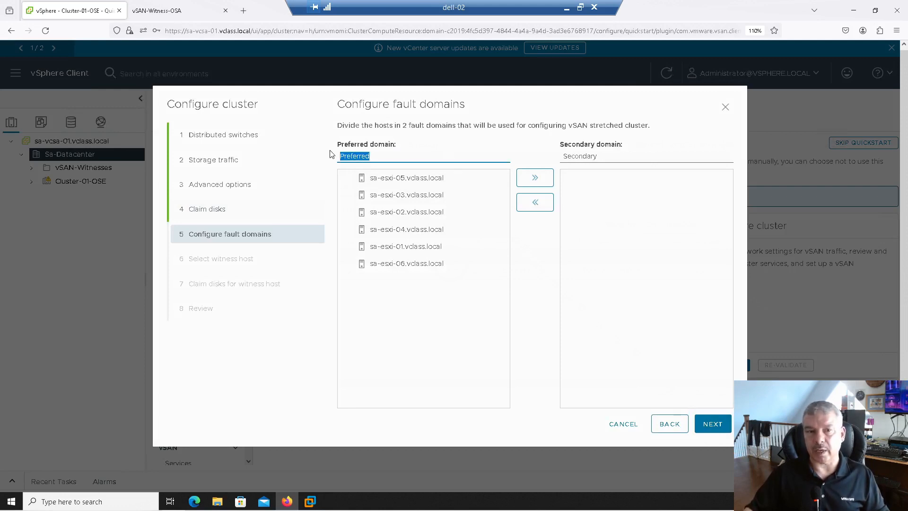
text(Tom)
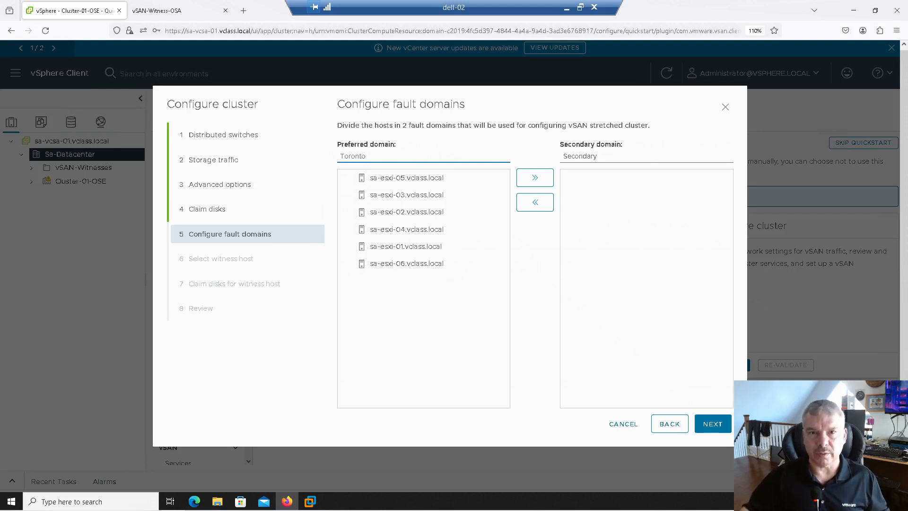
drag(602, 159, 527, 152)
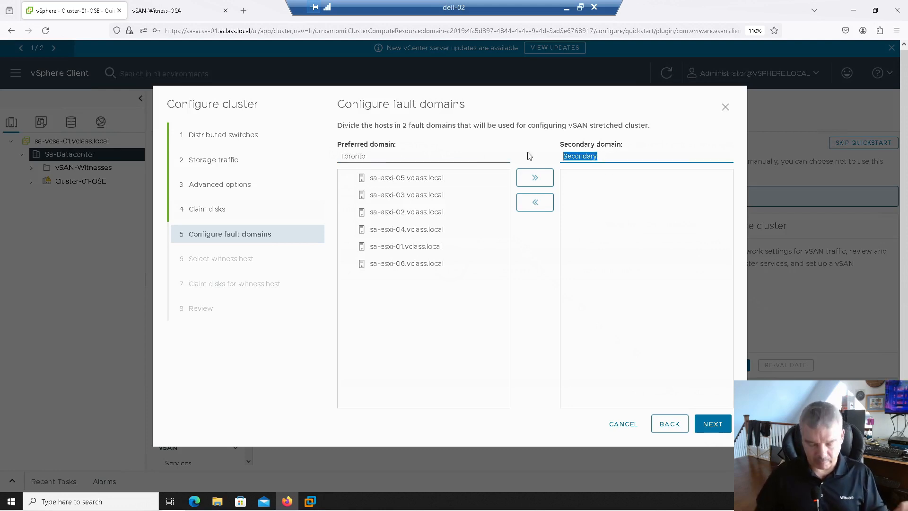
text(Peterborough)
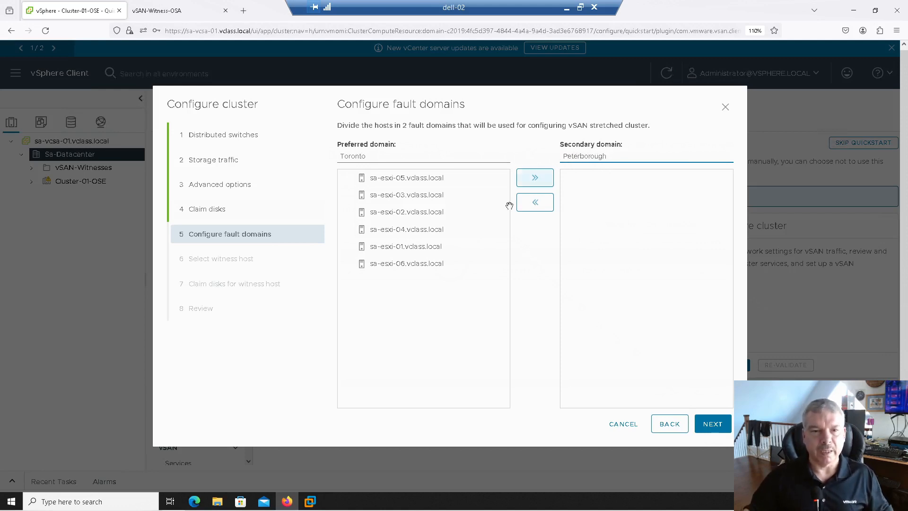
- Move hosts sa-esxi-04, sa-esxi-05 and sa-esxi-06 into the Peterborough secondary domain and accept the fault domains
click(476, 247)
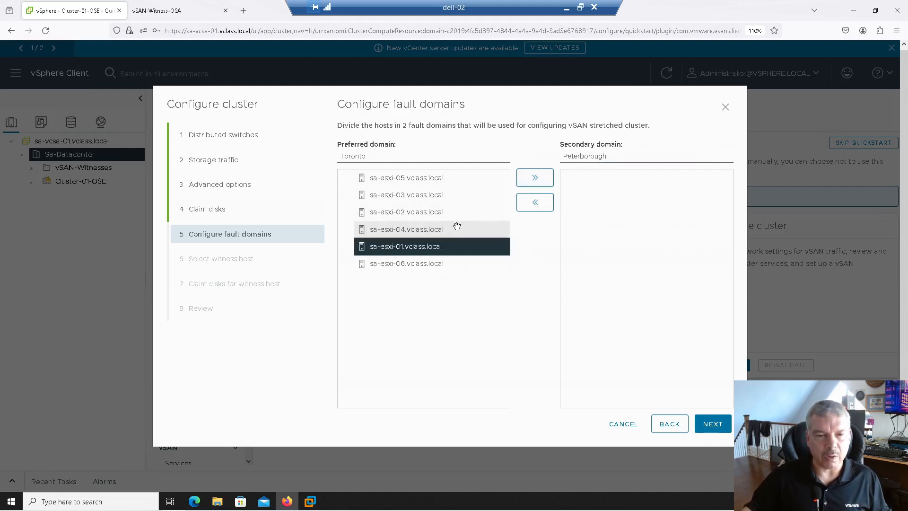
click(454, 229)
click(534, 181)
click(457, 178)
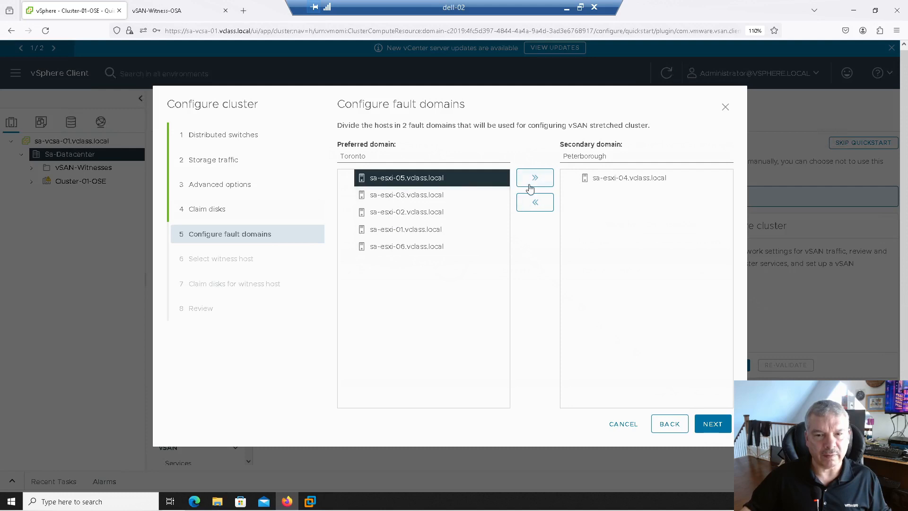
click(532, 179)
click(455, 228)
click(535, 178)
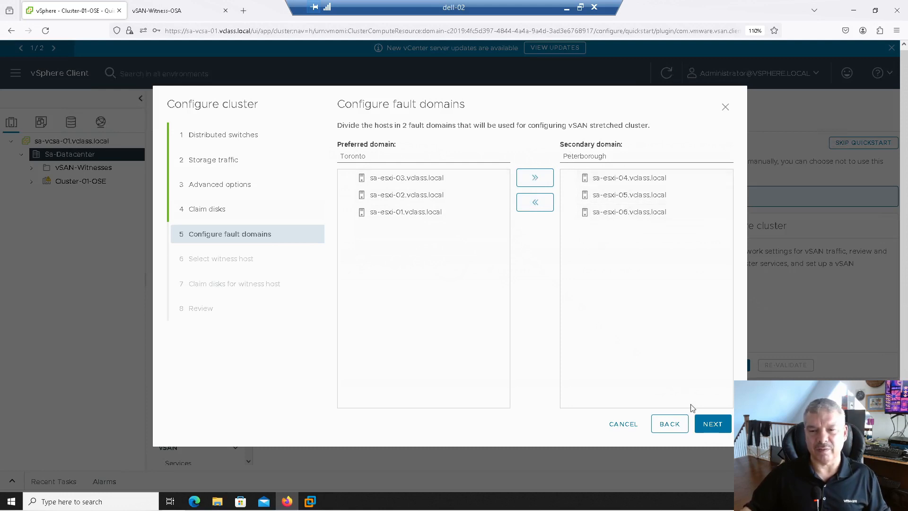
click(706, 424)
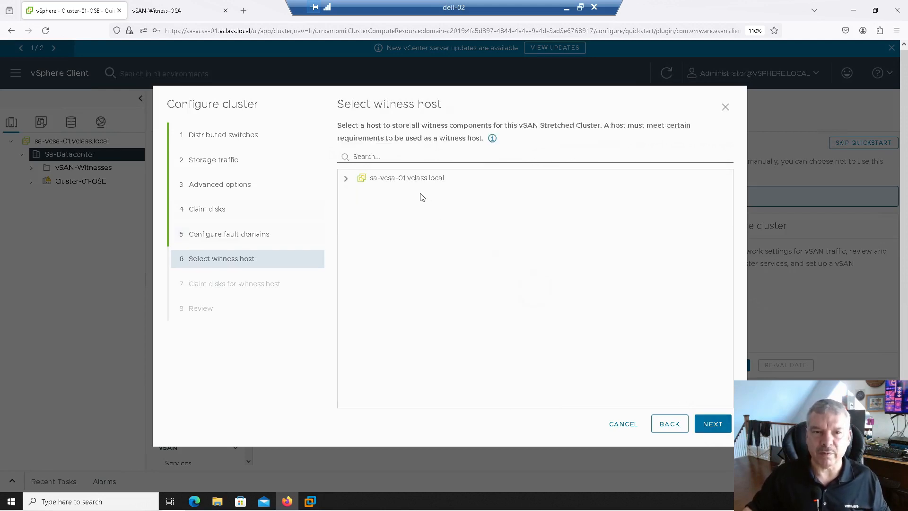
- Choose sa-witness.vclass.local in the vSAN-Witnesses folder as the witness host and proceed to its disk claims
click(345, 179)
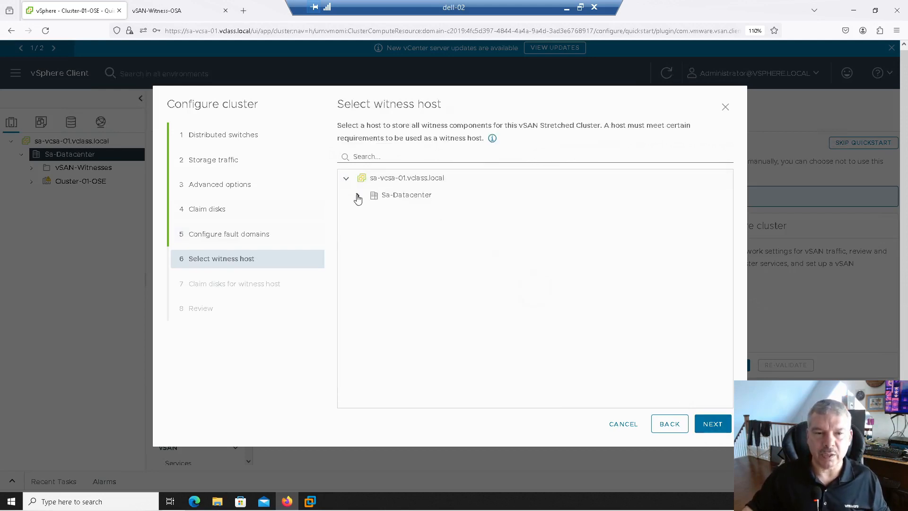
click(357, 196)
click(370, 213)
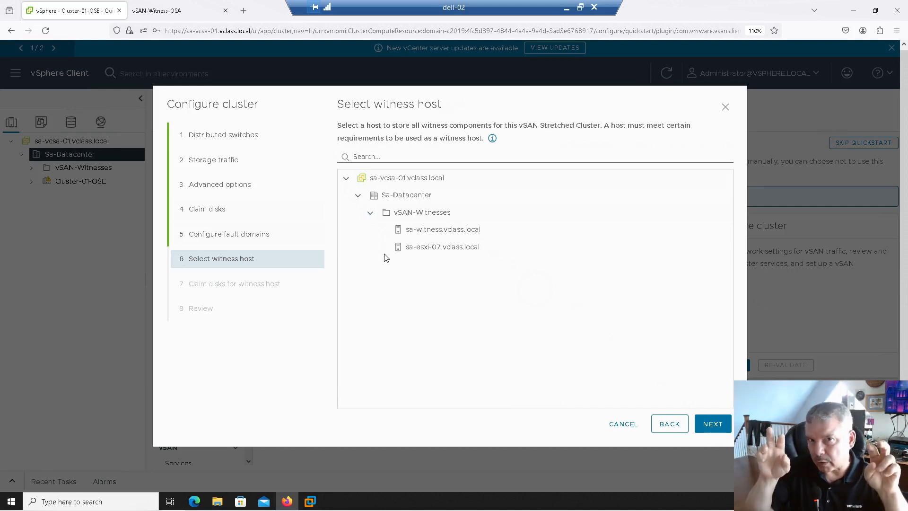
click(412, 233)
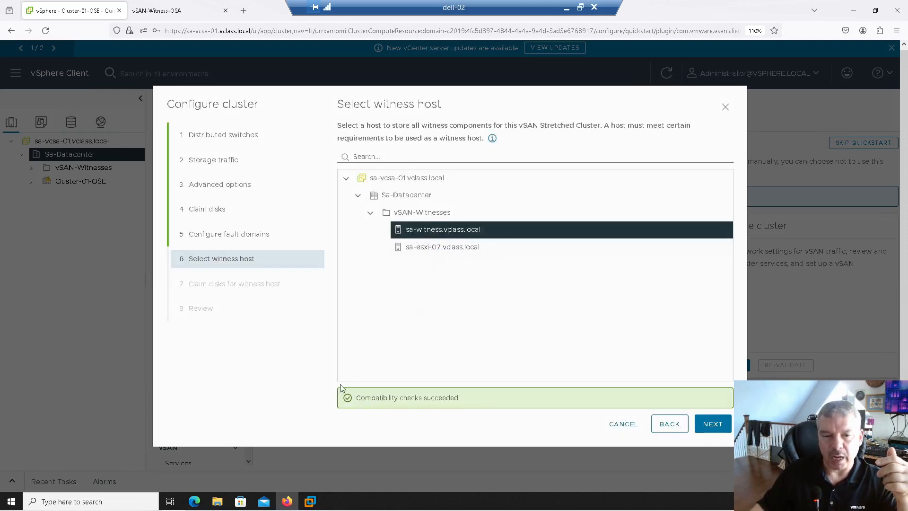
click(722, 424)
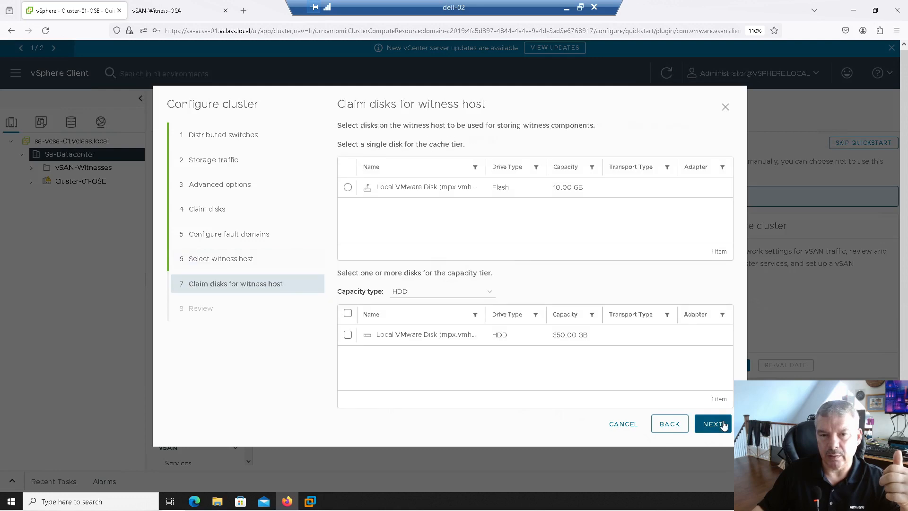
click(669, 425)
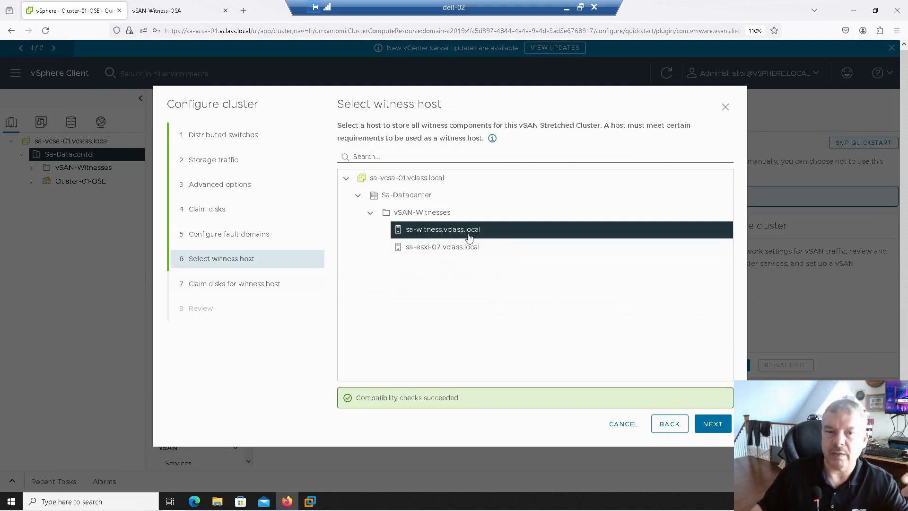
click(711, 425)
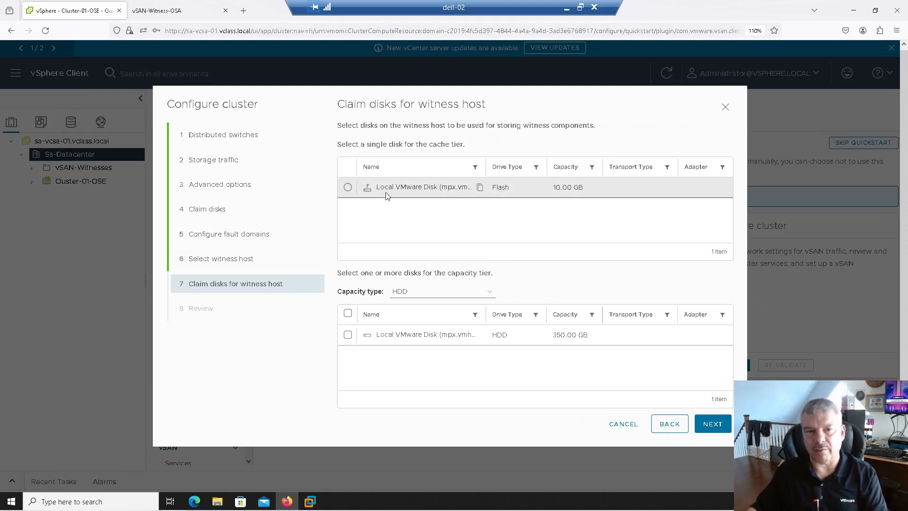
- Claim the witness host's 10 GB flash disk for cache and its 350 GB HDD for capacity, and accept them
click(349, 188)
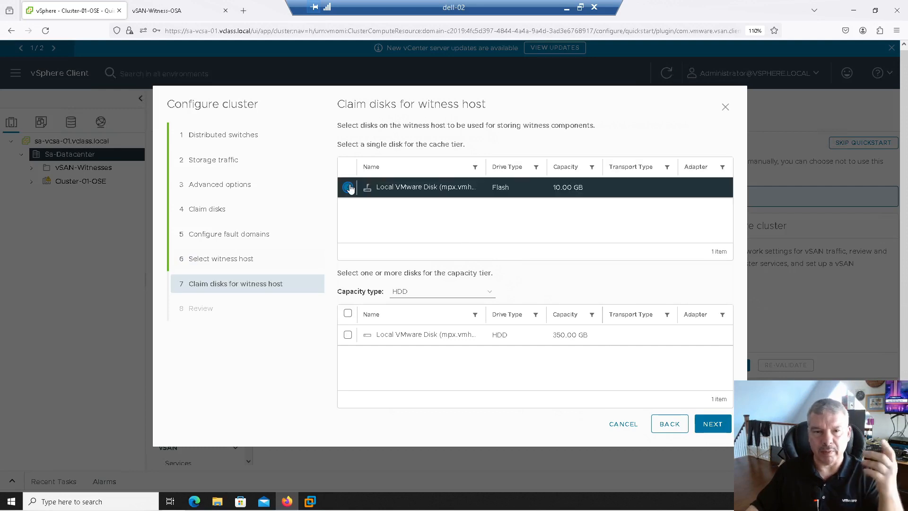
click(348, 334)
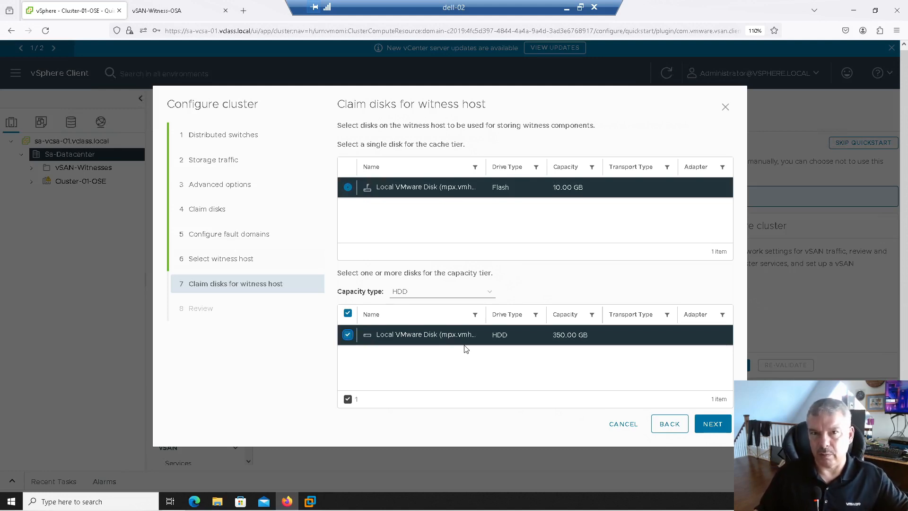
click(714, 425)
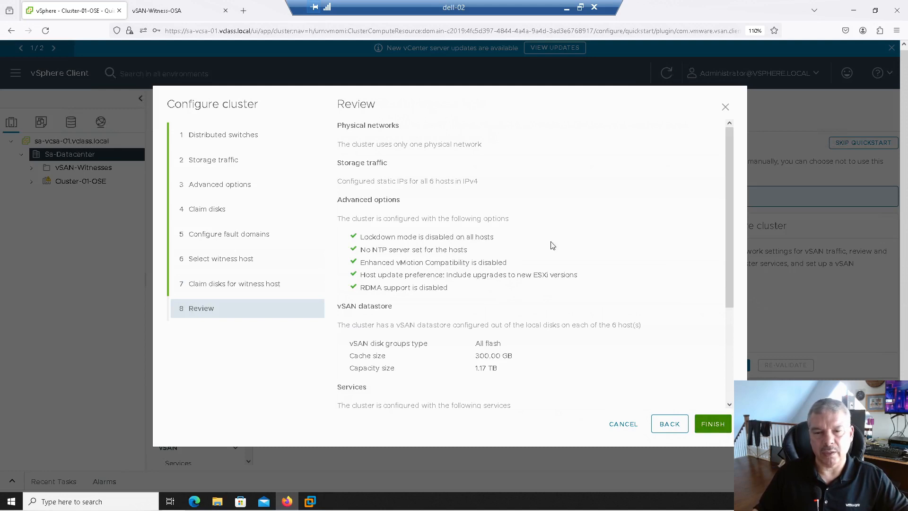
- Review the summary and finish the cluster configuration, monitoring its progress in the recent tasks
drag(731, 286, 731, 379)
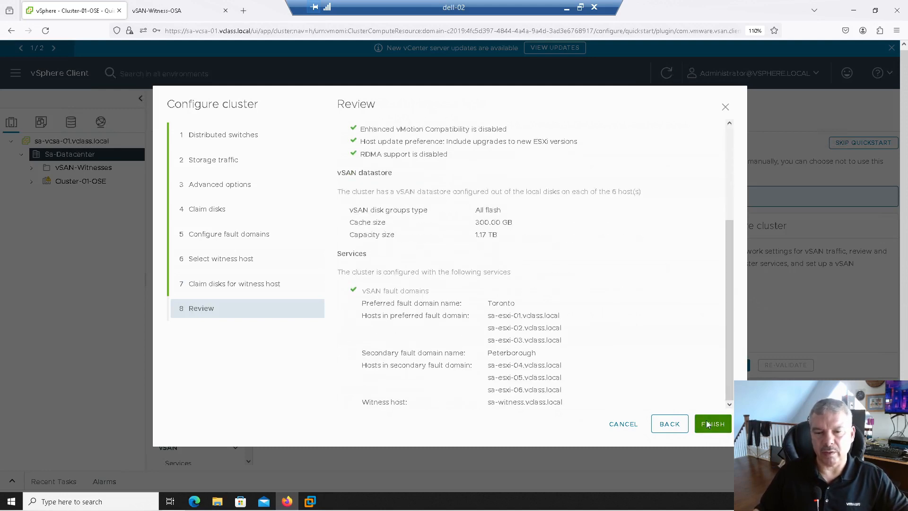
click(710, 428)
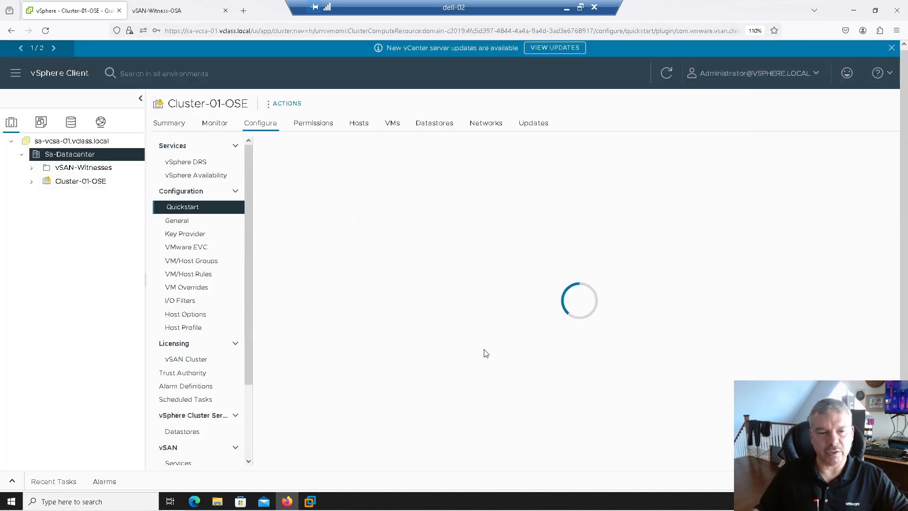
click(12, 481)
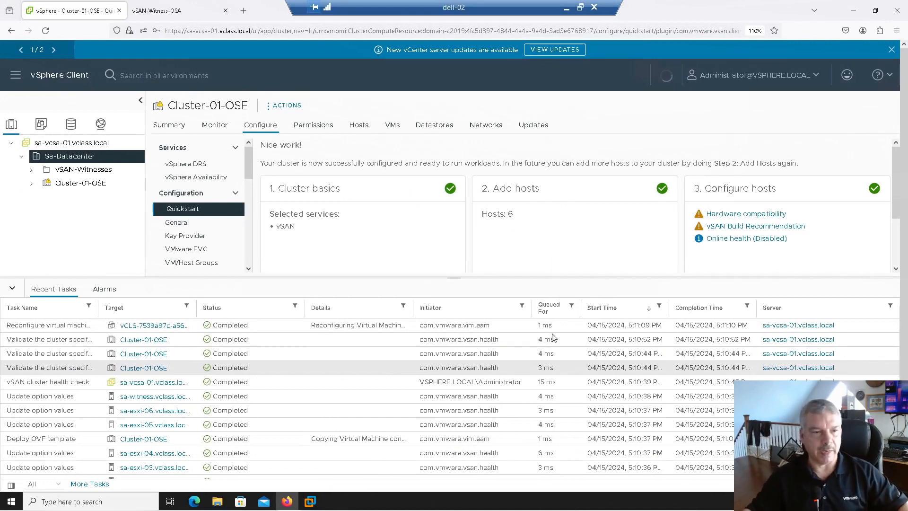
click(11, 289)
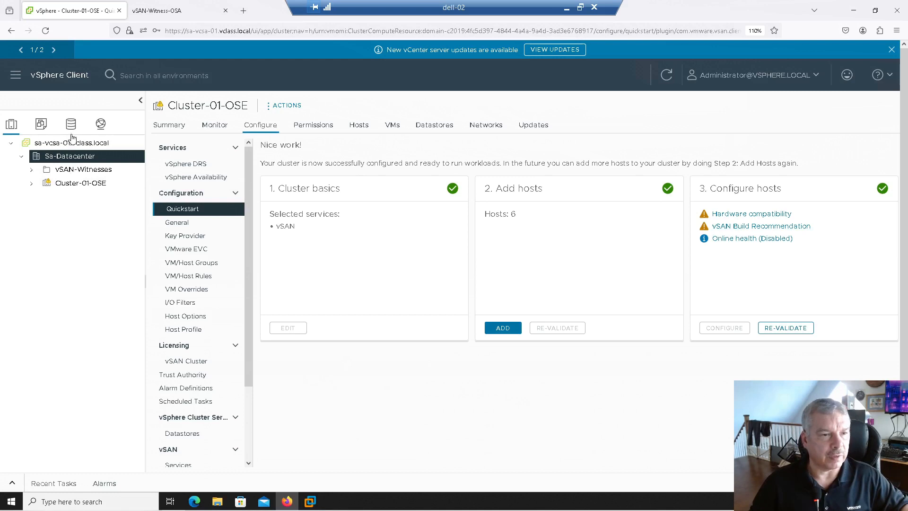
- Examine the hosts under Cluster-01-OSE and the files stored on vsanDatastore
click(32, 186)
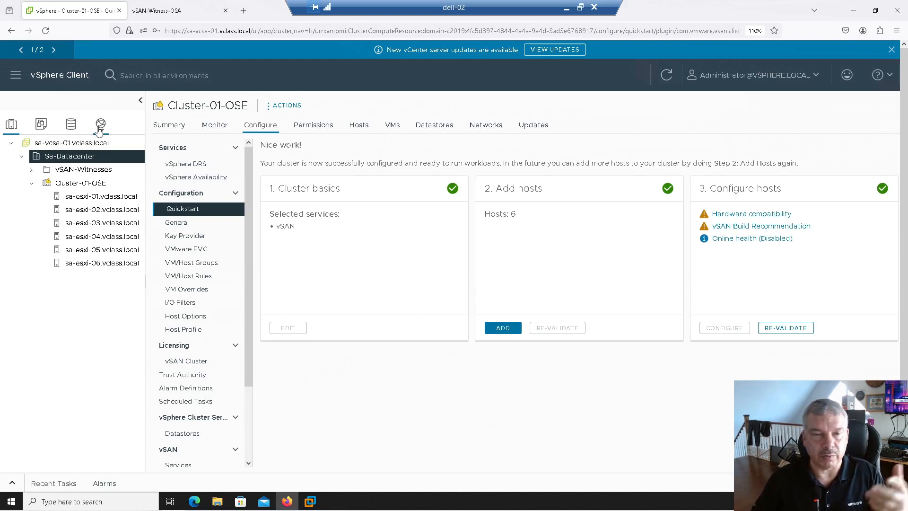
click(70, 124)
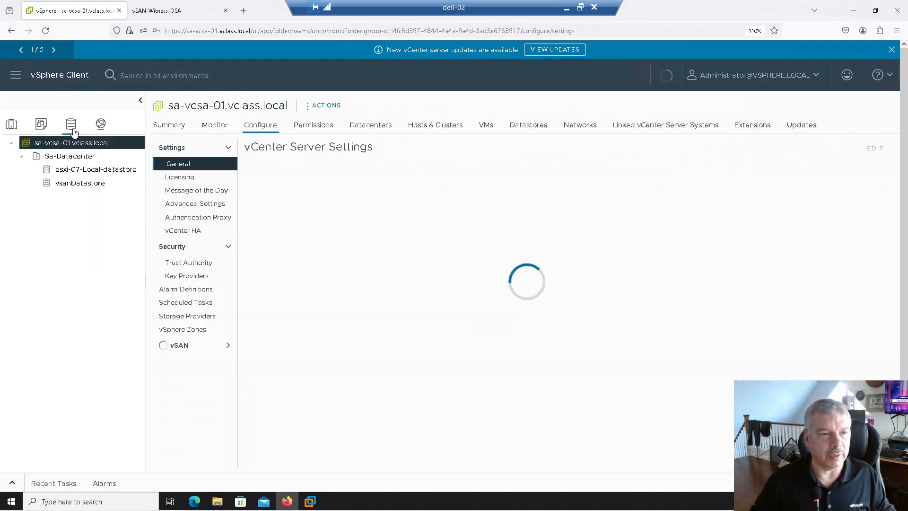
click(85, 184)
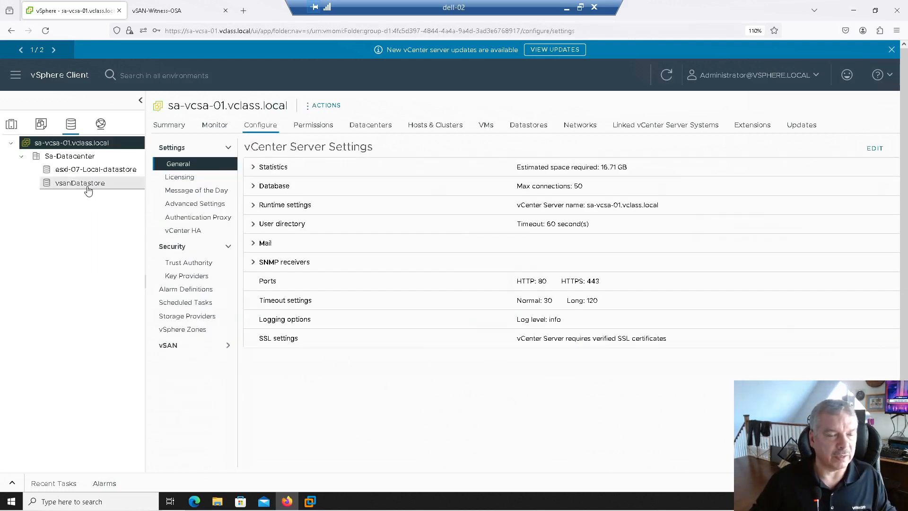
- Inspect the vSAN fault domains of Cluster-01-OSE and the options available for the Peterborough domain
click(11, 125)
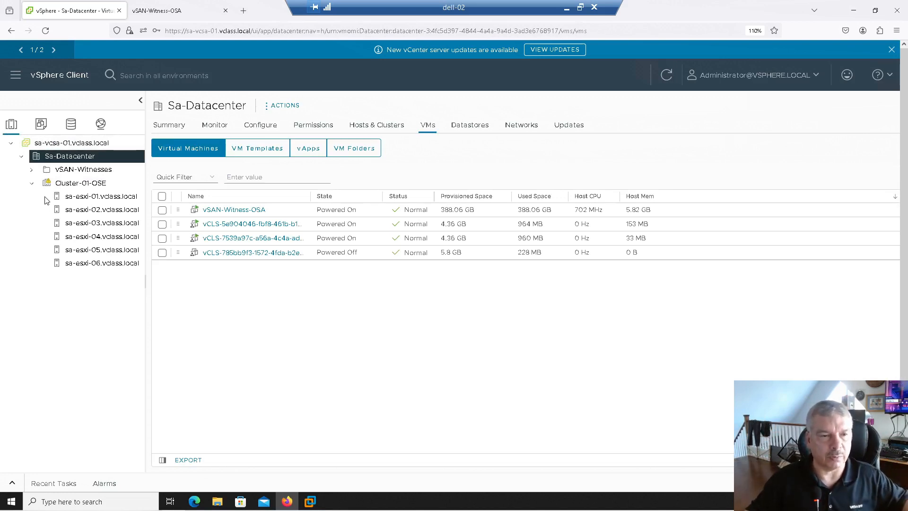
click(83, 183)
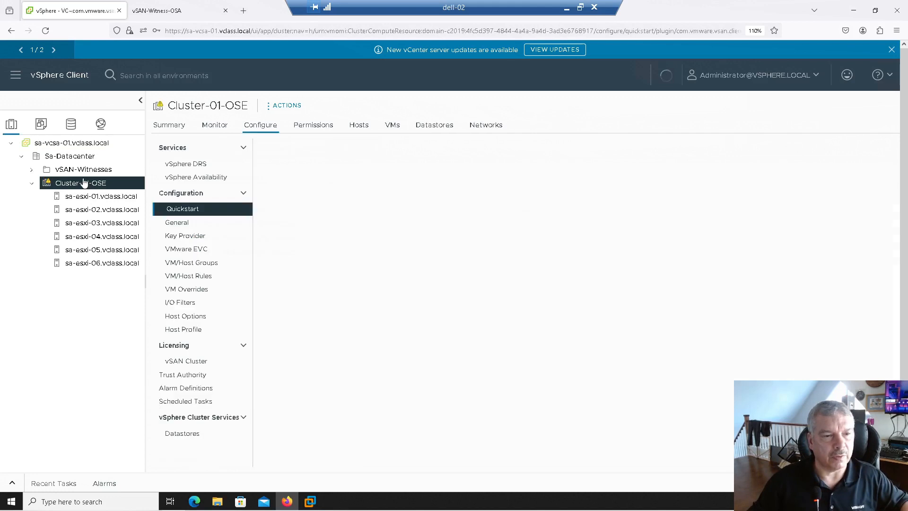
drag(248, 272, 247, 356)
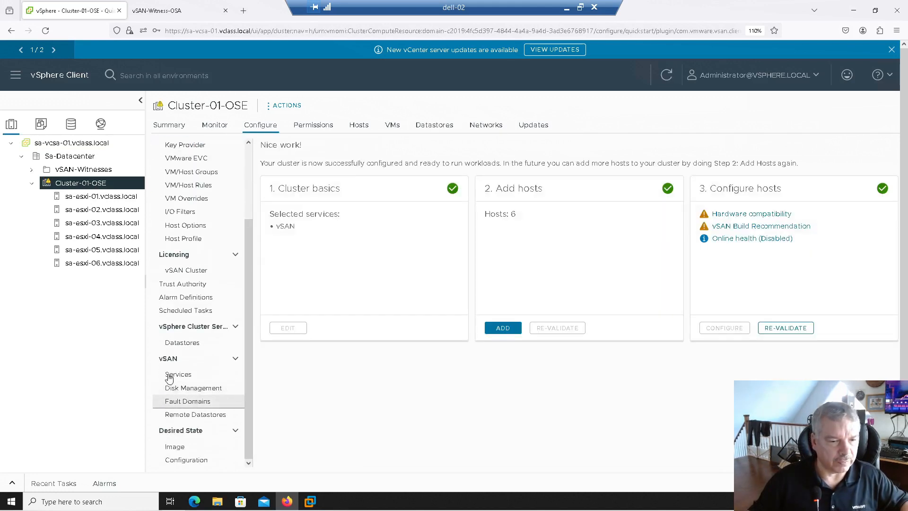
click(186, 402)
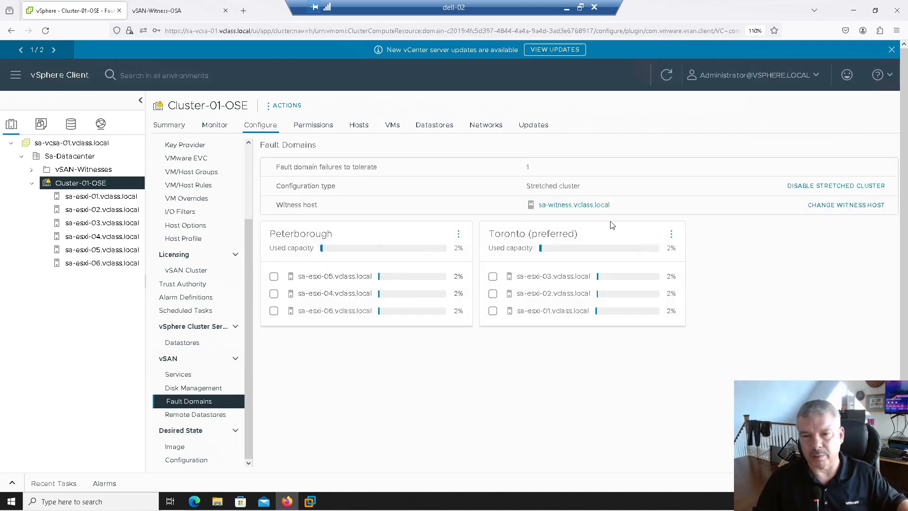
click(459, 236)
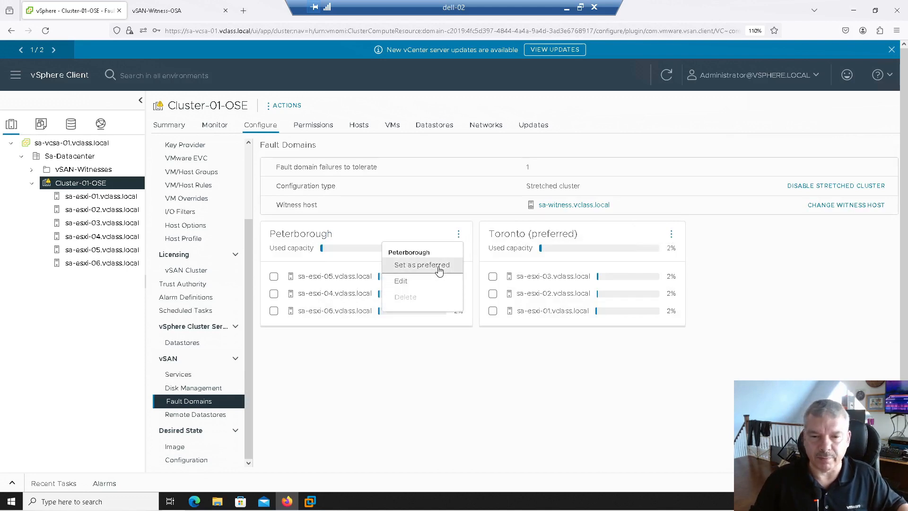
click(759, 278)
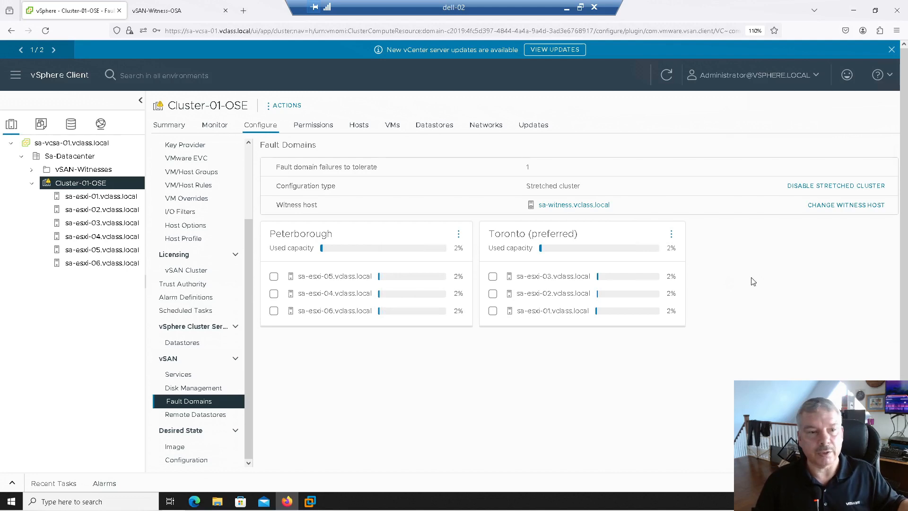
right_click(101, 202)
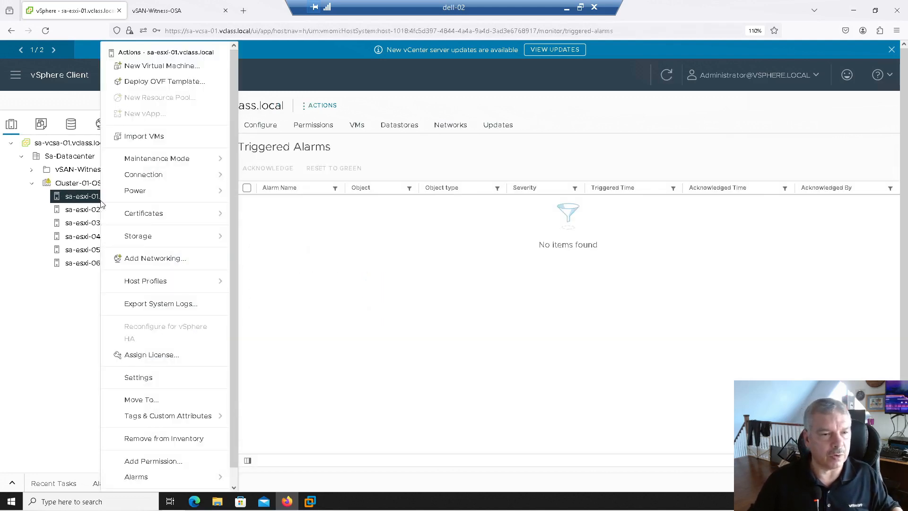
click(127, 66)
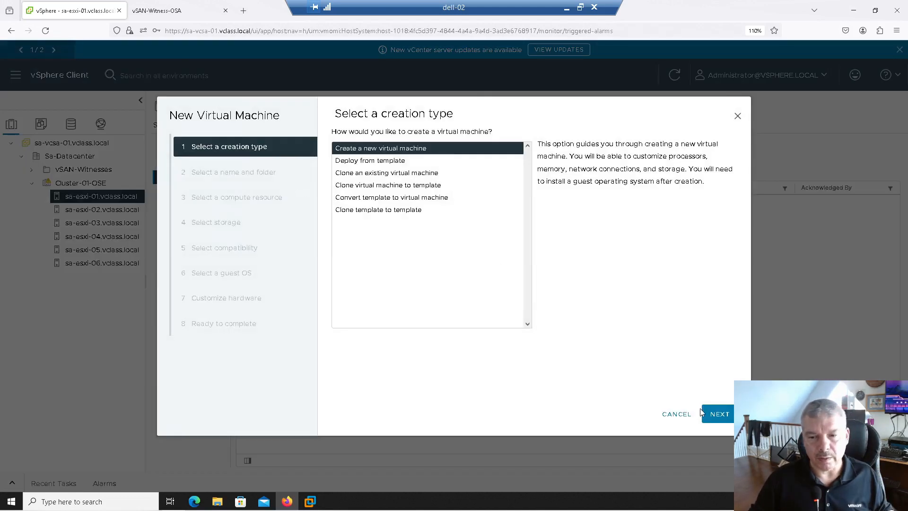
click(676, 414)
- Start a new virtual machine from host sa-esxi-01.vclass.local and name it VM1 in Sa-Datacenter
right_click(73, 184)
right_click(65, 199)
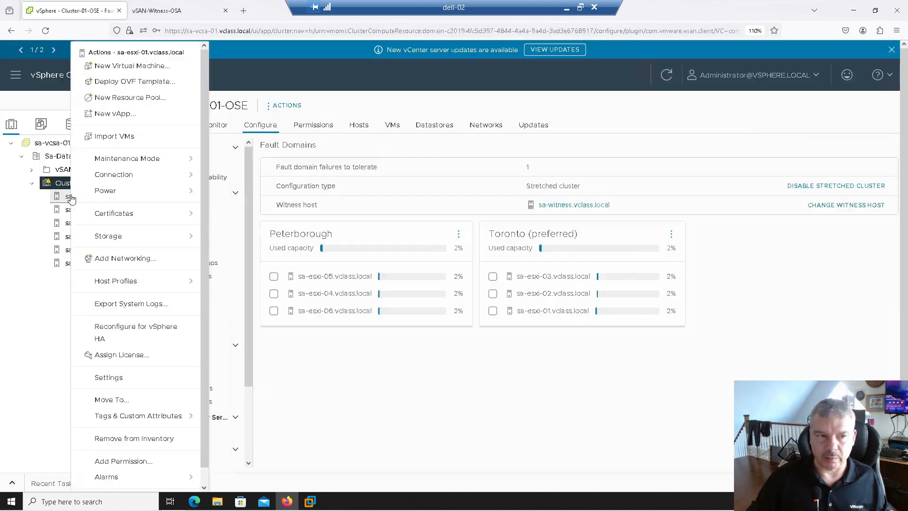
click(127, 67)
click(719, 414)
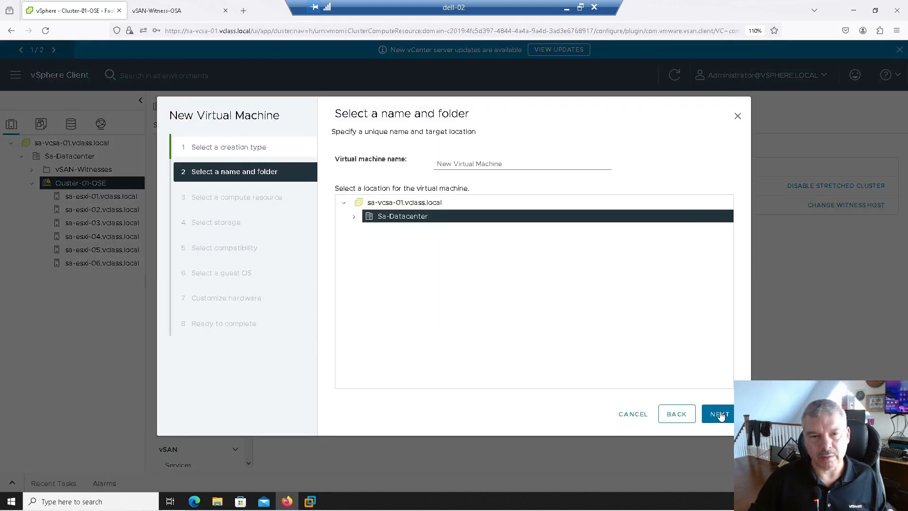
click(720, 414)
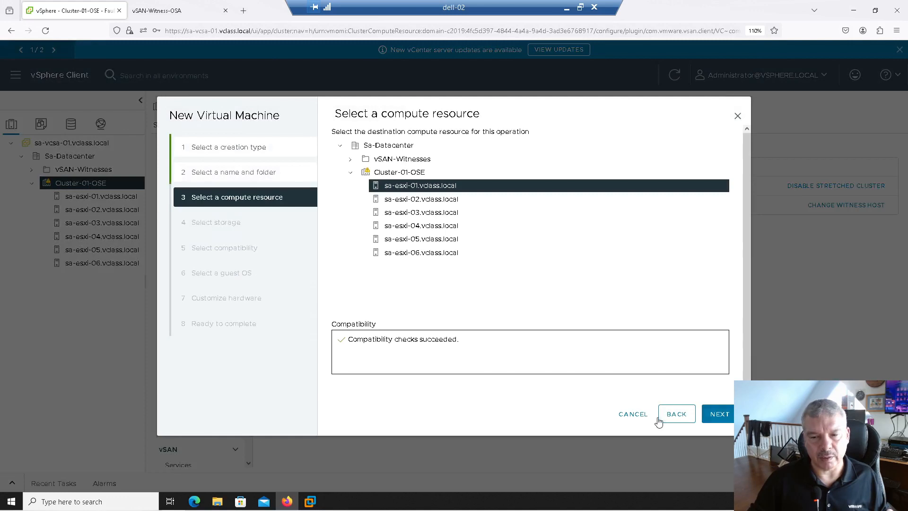
click(677, 414)
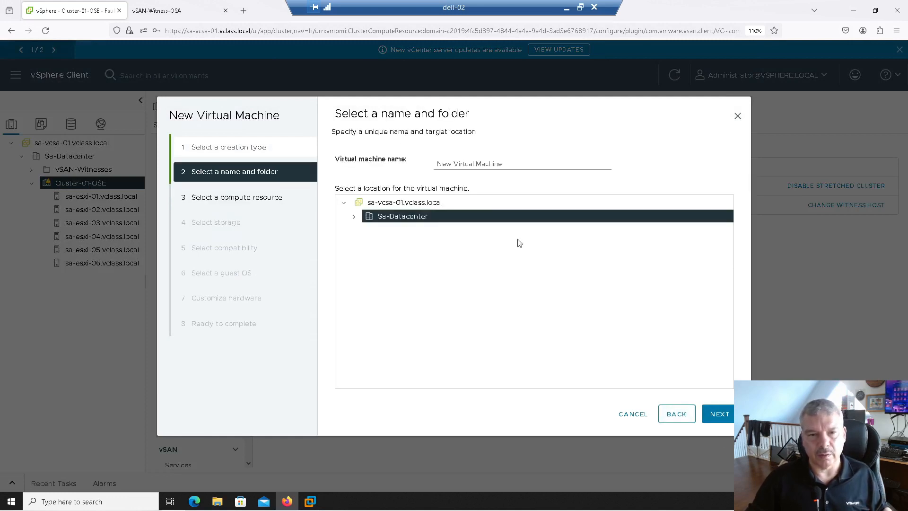
drag(506, 163, 348, 150)
text(VM1)
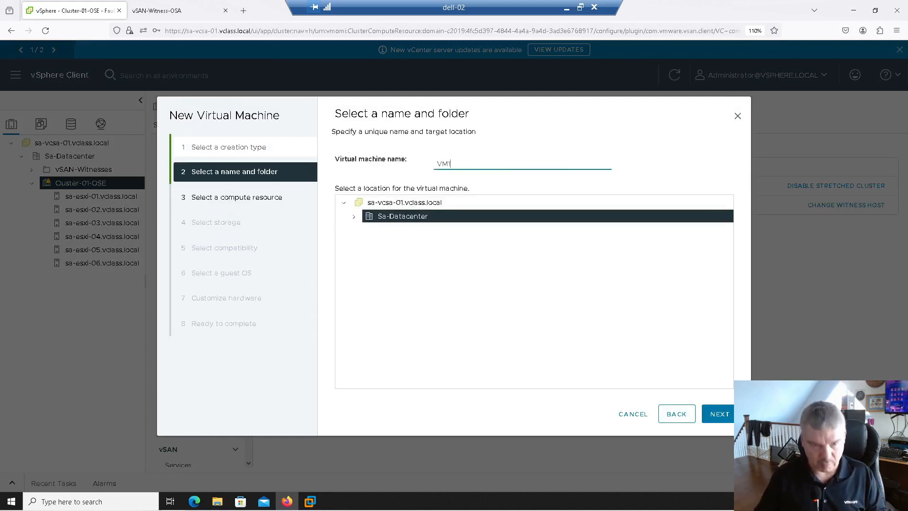
click(726, 414)
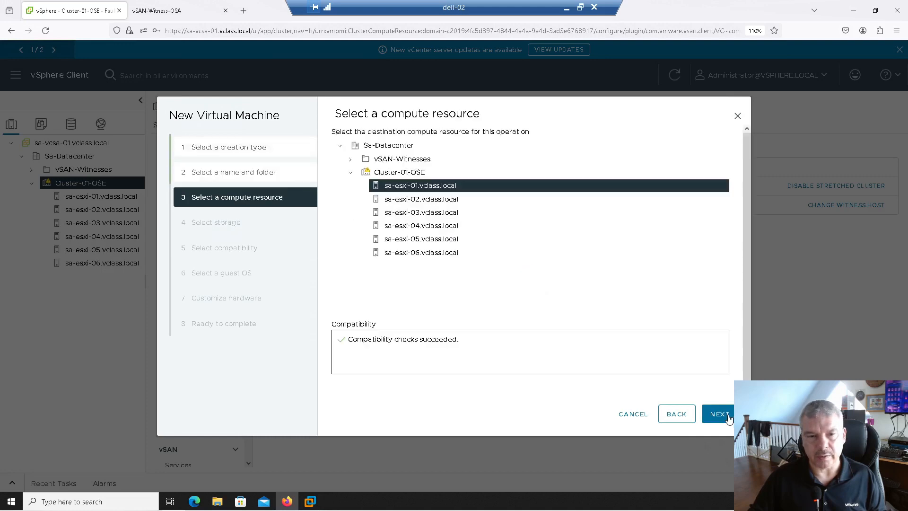
- Keep sa-esxi-01.vclass.local as VM1's compute resource, select vsanDatastore for storage, and accept the default compatibility and guest OS
click(726, 415)
click(359, 226)
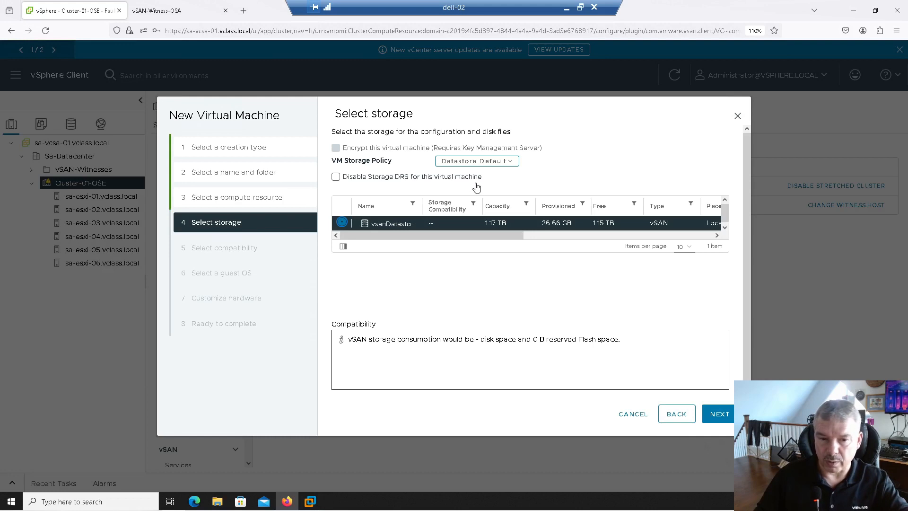
click(716, 418)
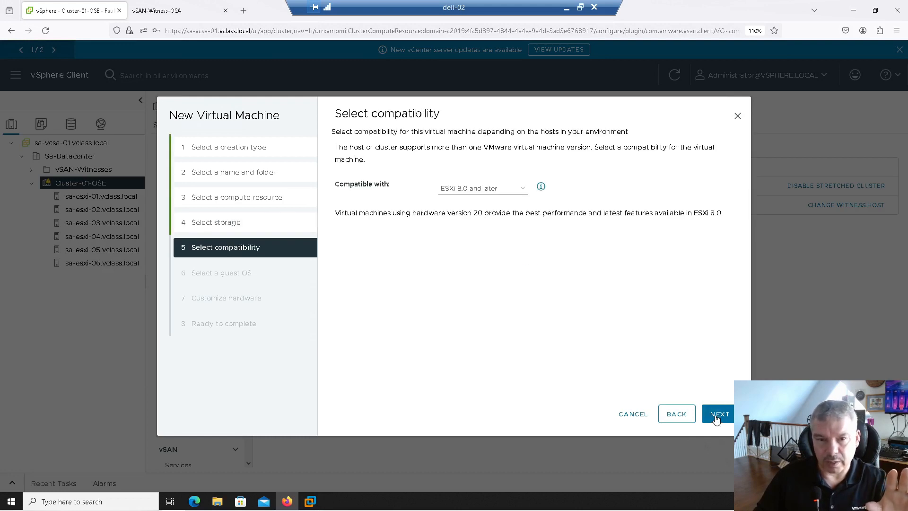
click(717, 418)
click(717, 419)
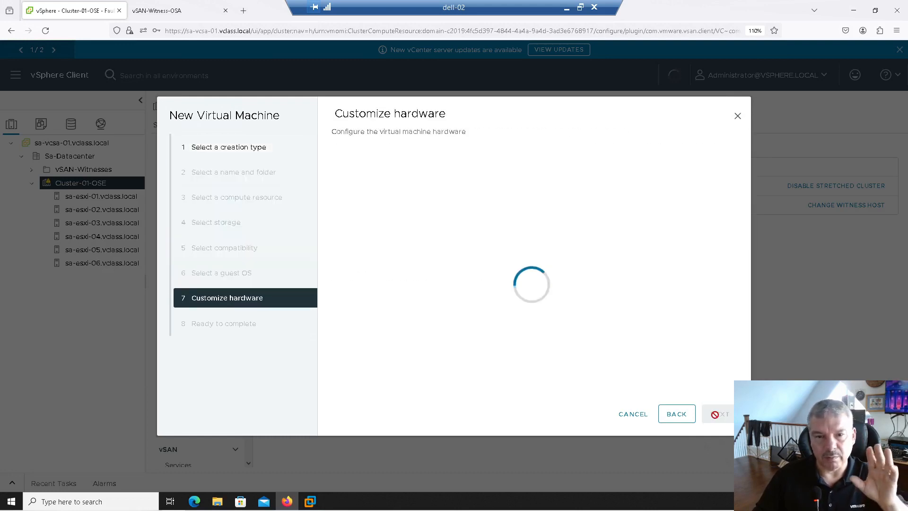
- Set VM1's new hard disk to 5 GB and finish creating the virtual machine
drag(473, 242, 418, 239)
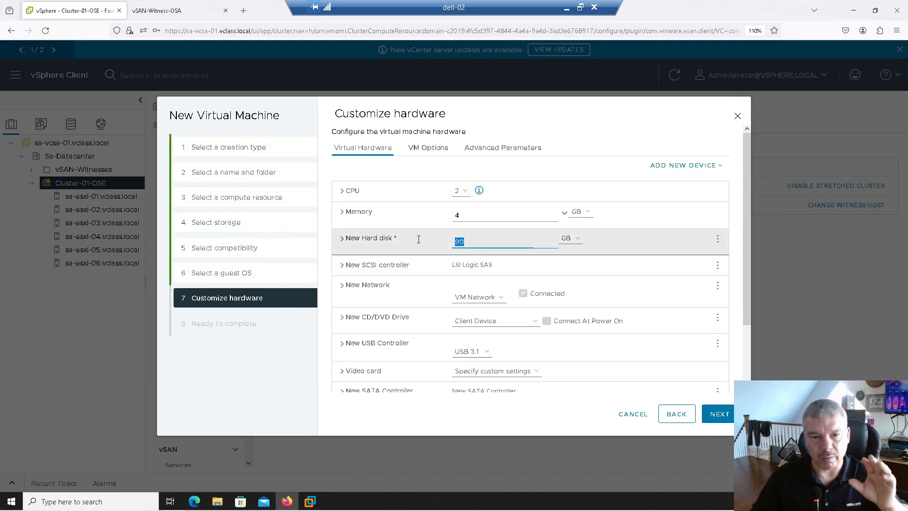
text(5)
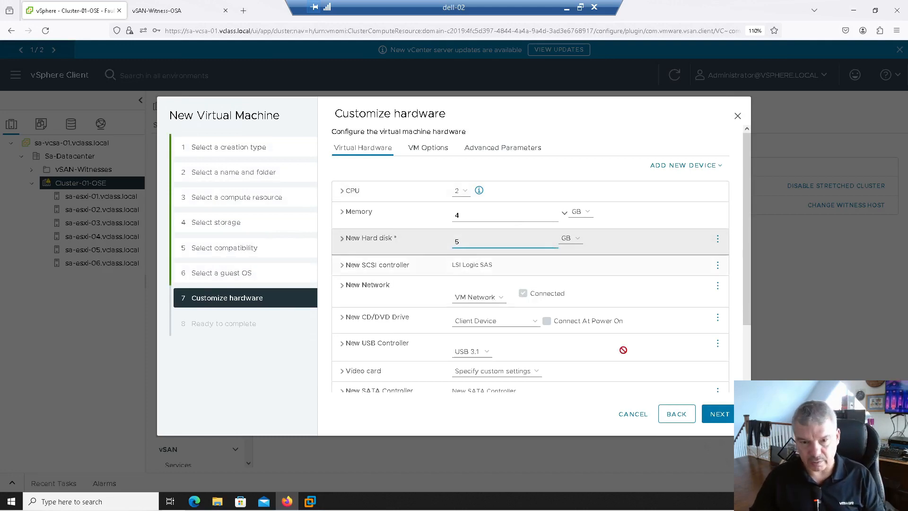
click(718, 415)
click(719, 414)
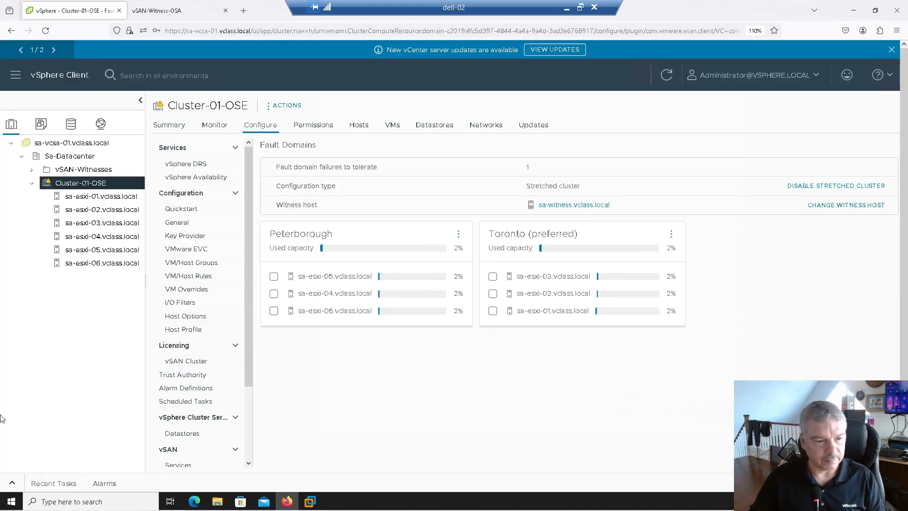
- Check the VM creation in the recent tasks, refresh the inventory, and view the summary of VM1 under Cluster-01-OSE
click(13, 482)
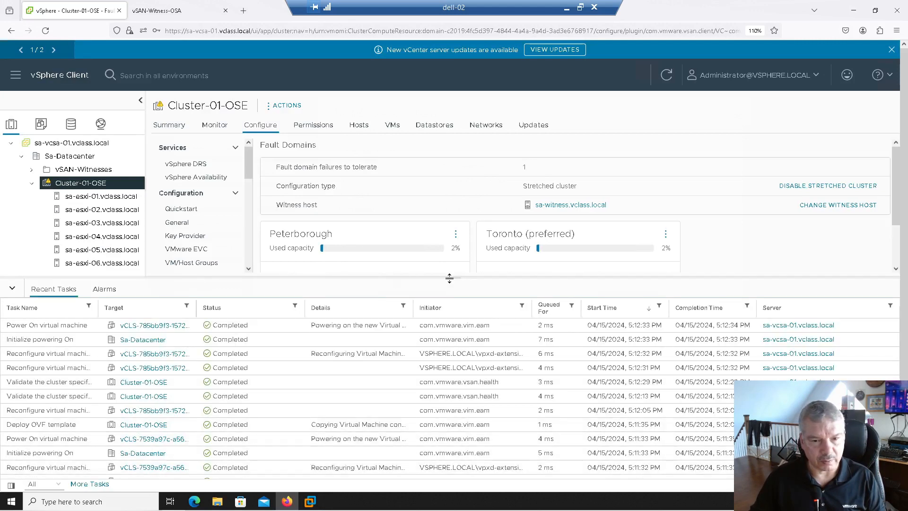
drag(449, 278, 435, 404)
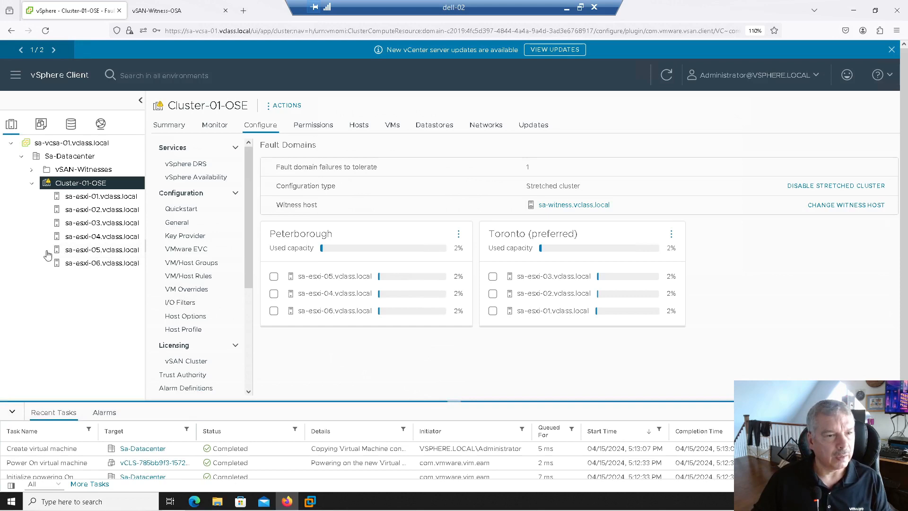
click(41, 124)
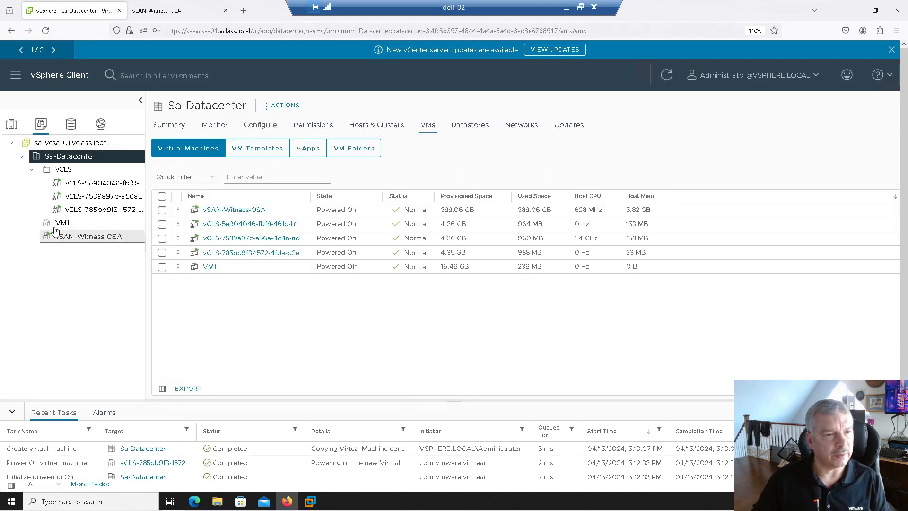
click(11, 124)
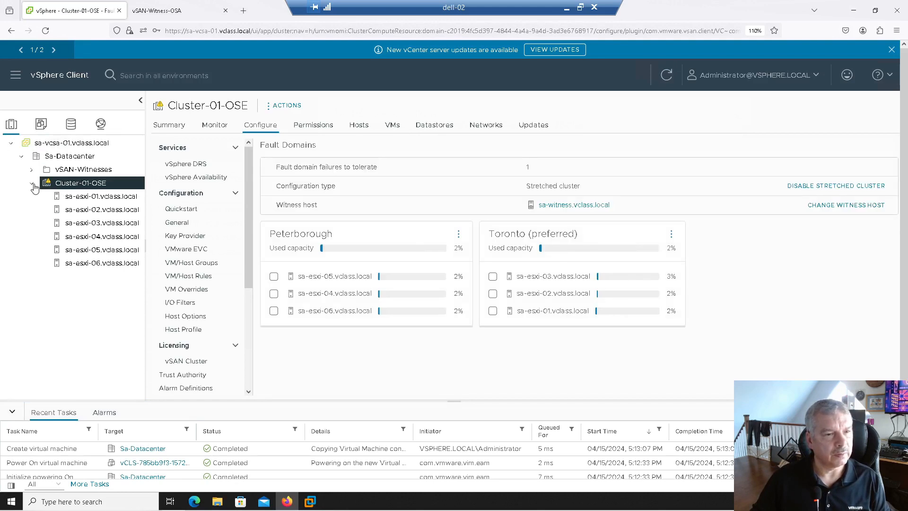
click(665, 81)
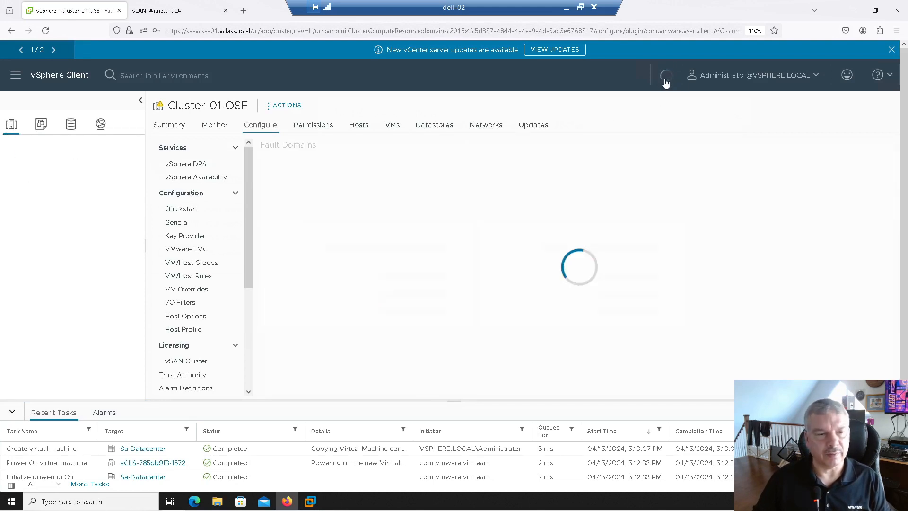
click(69, 280)
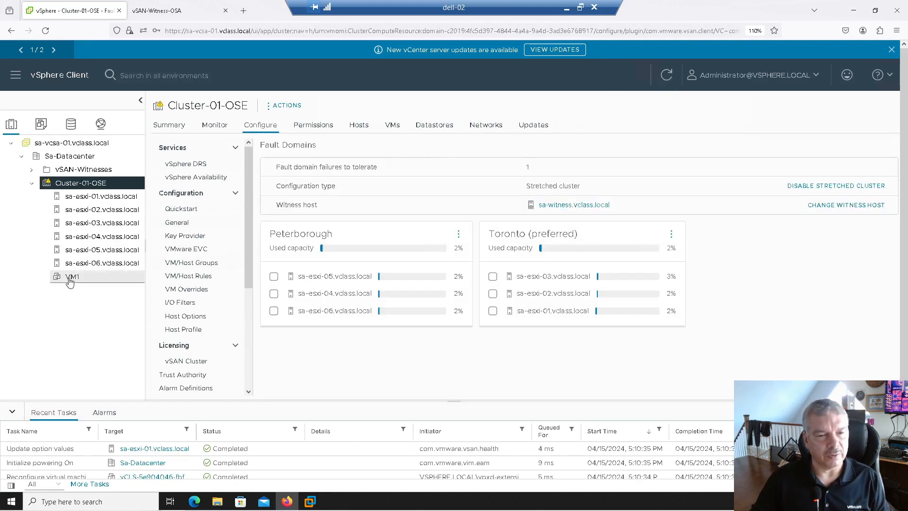
click(11, 414)
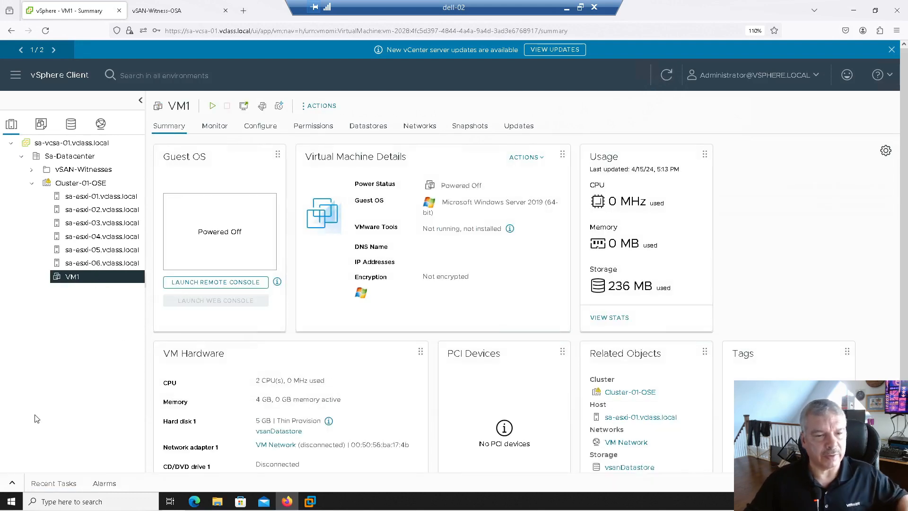
- Examine the vSAN physical disk placement of VM1's hard disk and VM home components across the fault domains
click(219, 132)
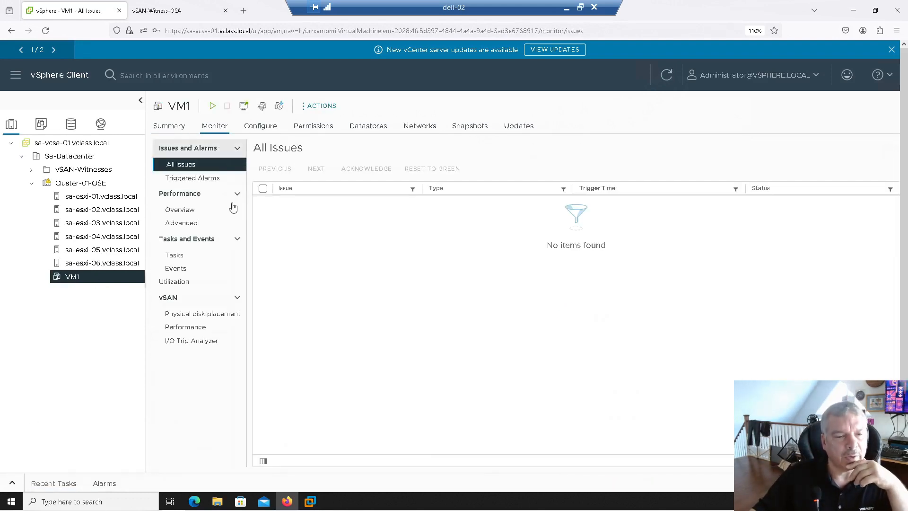
click(200, 317)
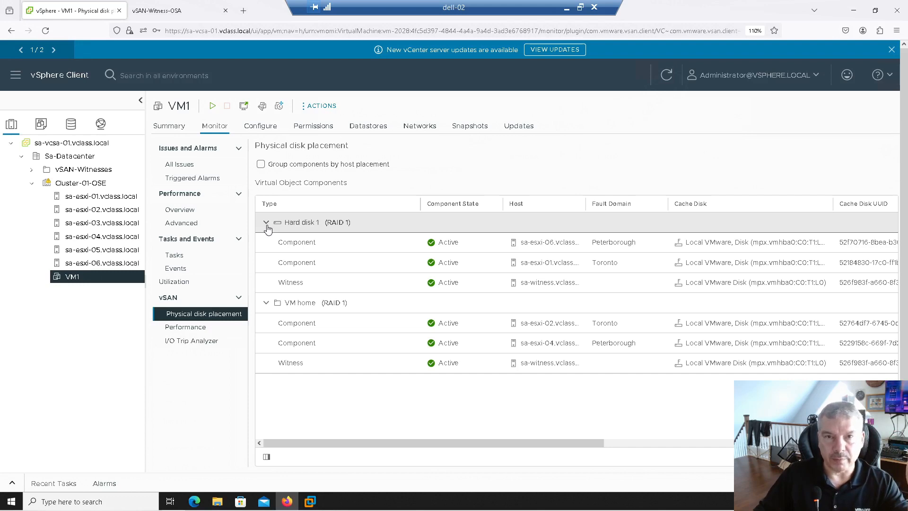
click(266, 303)
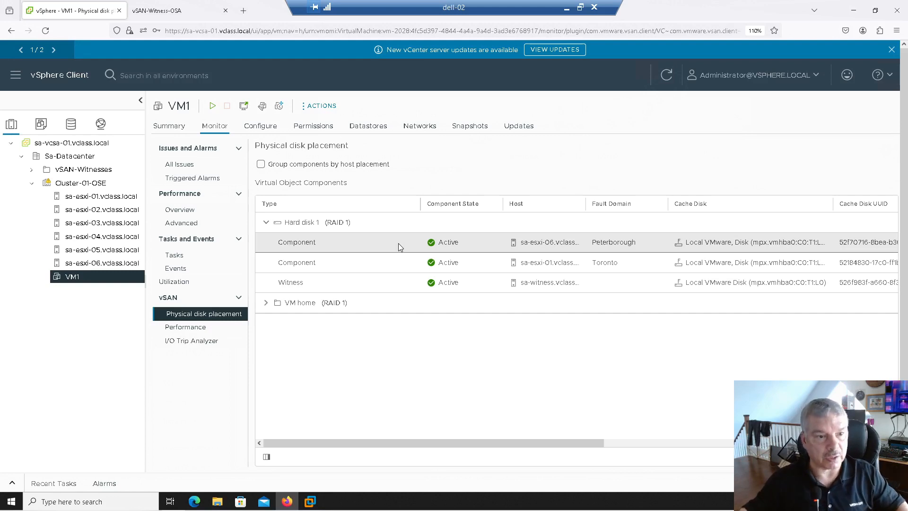
- Try to create virtual machine VM2 on sa-esxi-01.vclass.local with vsanDatastore, checking which VM storage policies can be chosen
right_click(81, 196)
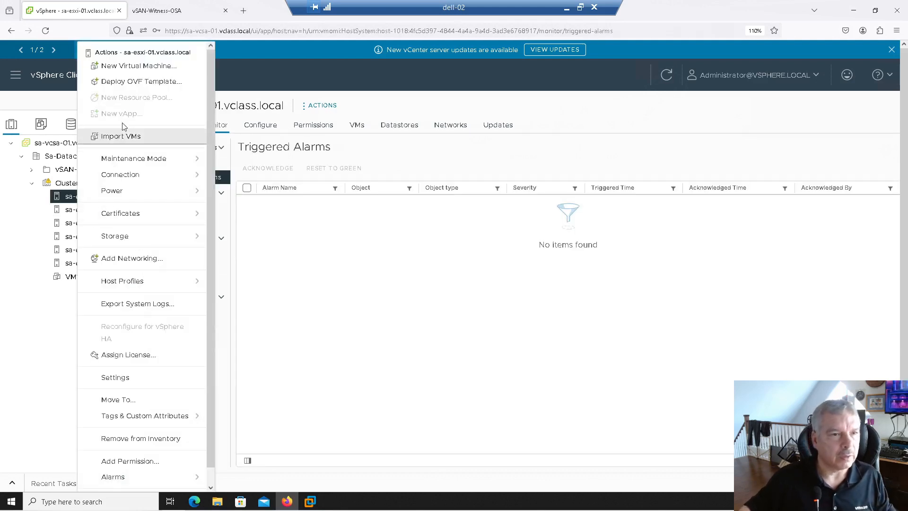
click(135, 66)
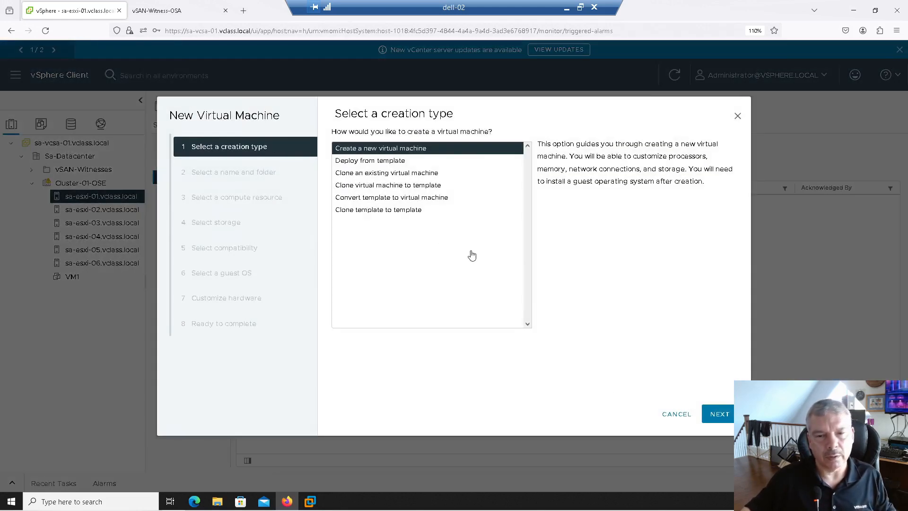
click(721, 414)
drag(512, 163, 349, 133)
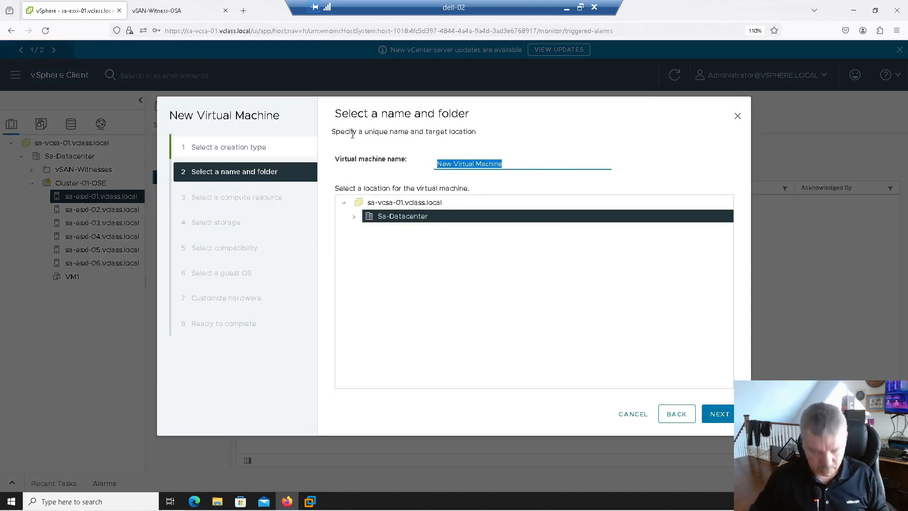
text(VM2)
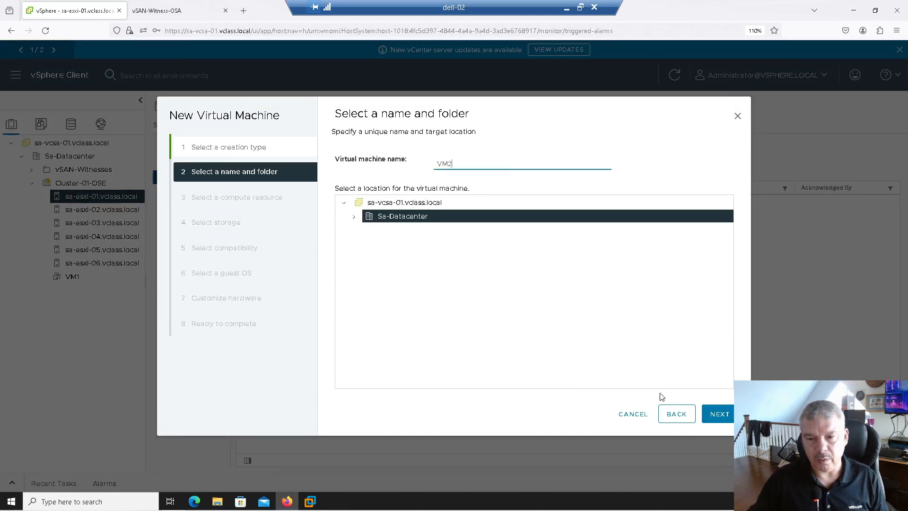
click(713, 416)
click(714, 416)
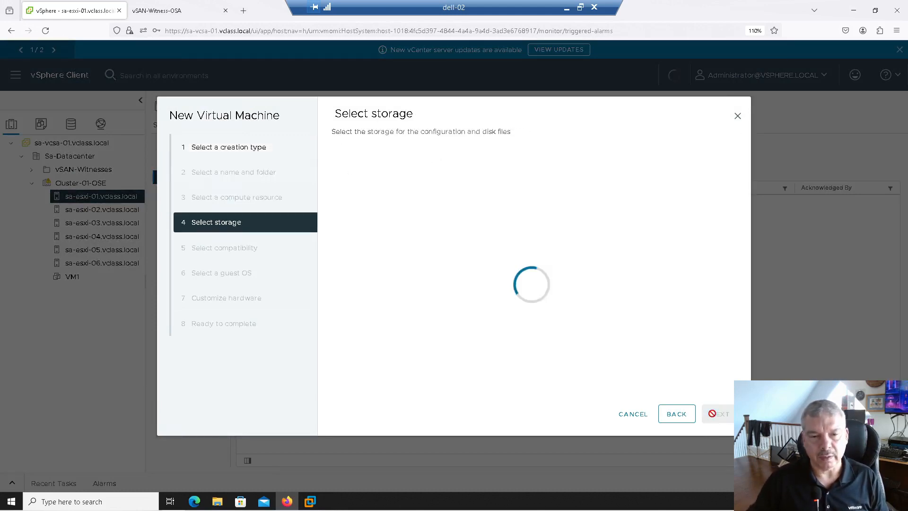
click(339, 223)
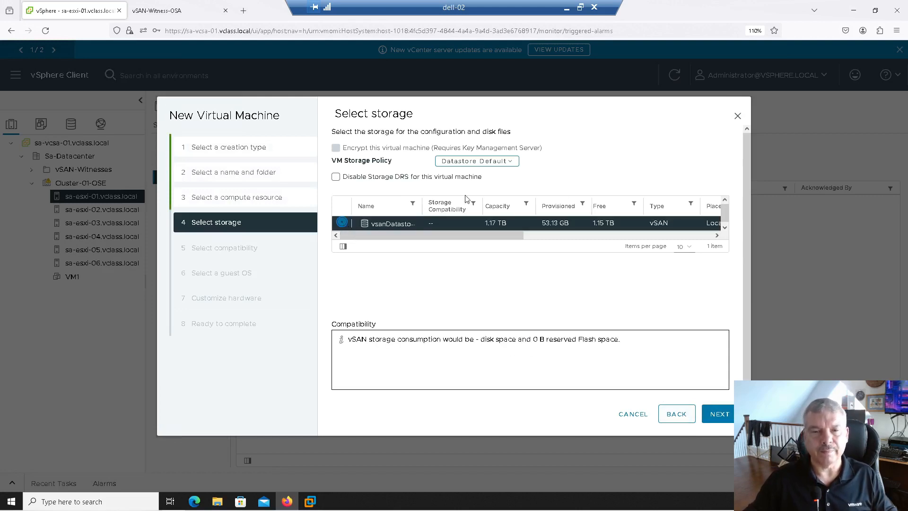
click(472, 163)
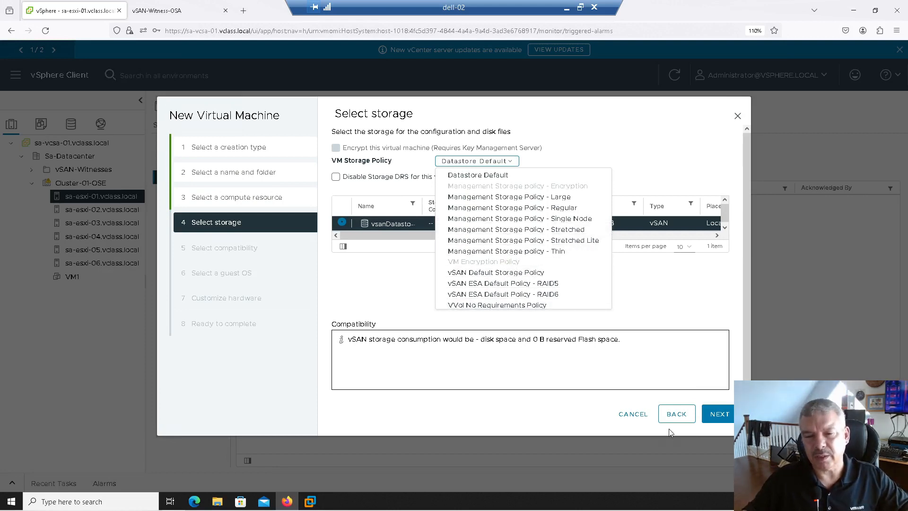
click(631, 414)
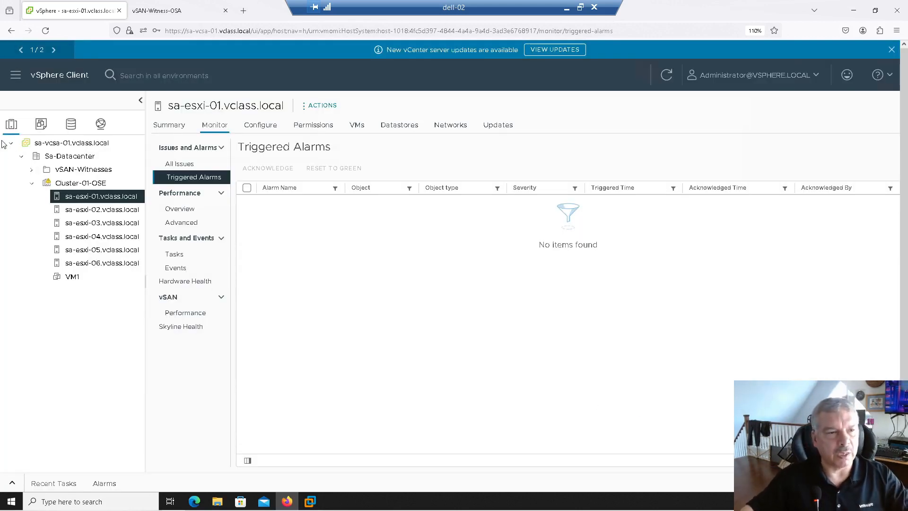
- Start a new VM storage policy on sa-vcsa-01.vclass.local and name it Stretched-Cluster-Ppolicy-FTT=1
click(16, 76)
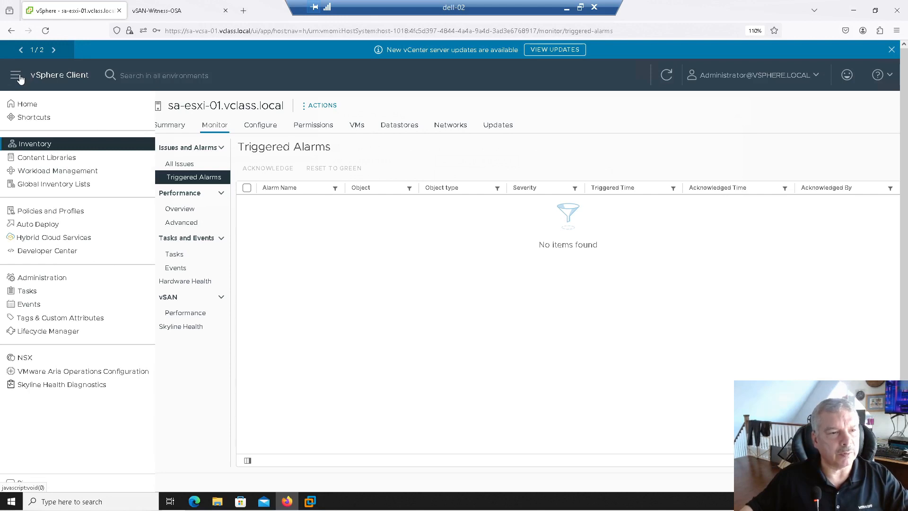
click(43, 211)
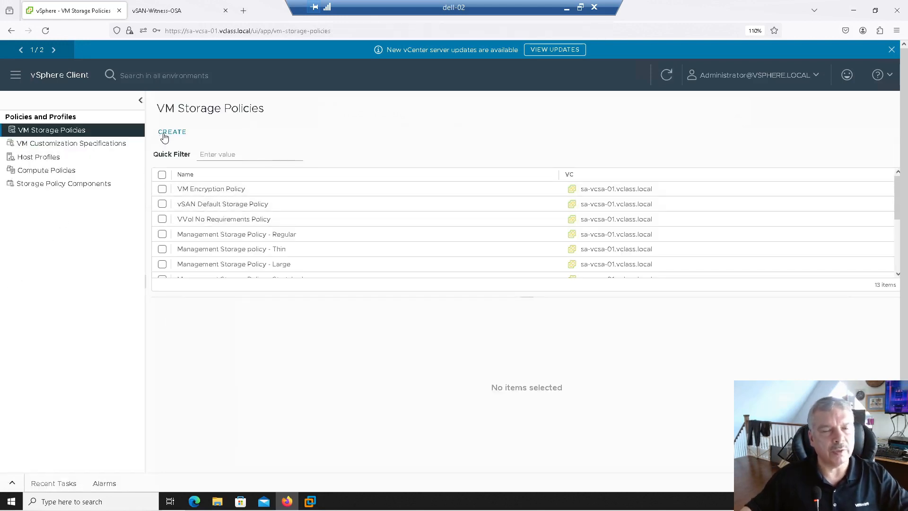
click(164, 136)
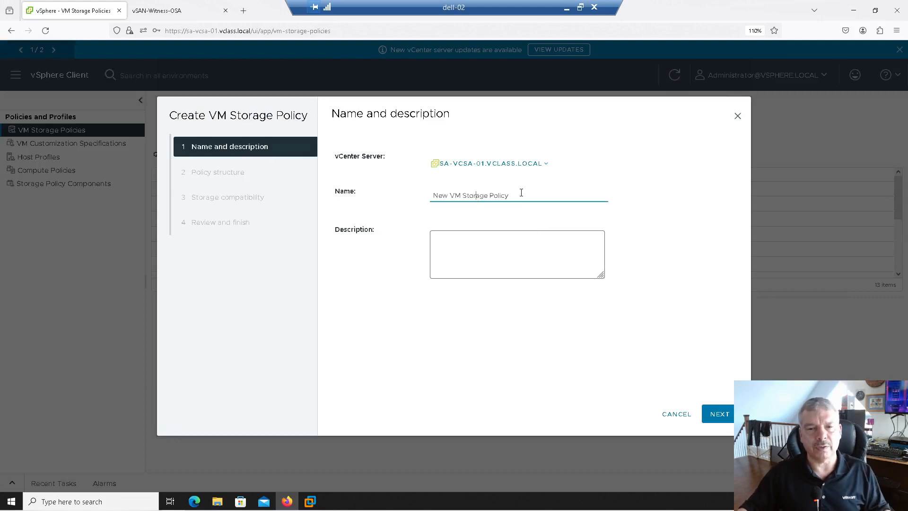
drag(521, 193, 361, 192)
text(Stretched-Cl)
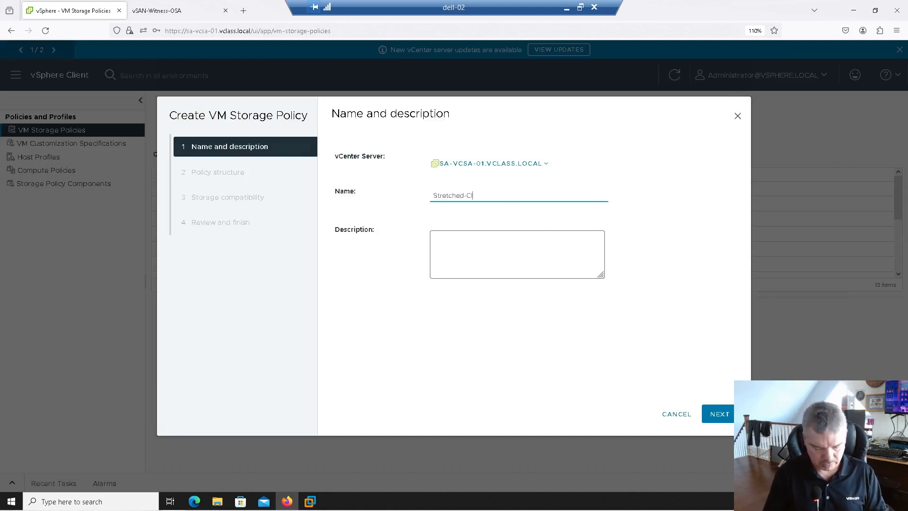
text(ust)
key(BackSpace)
key(BackSpace)
text(Clust)
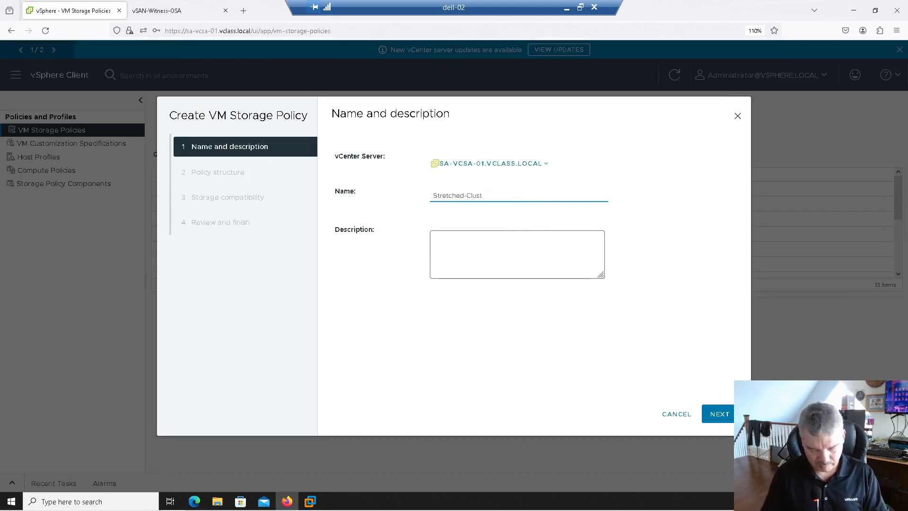
text(er-Ppolicy-FTT=1)
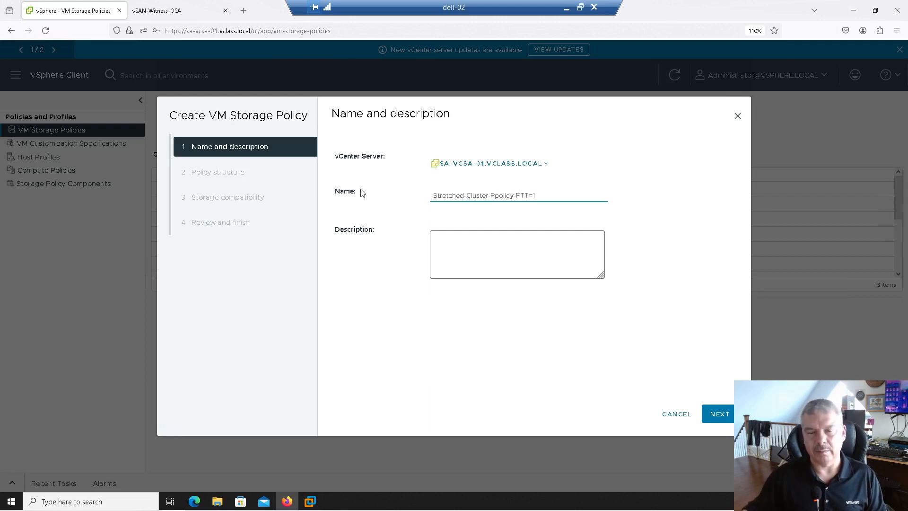
click(711, 416)
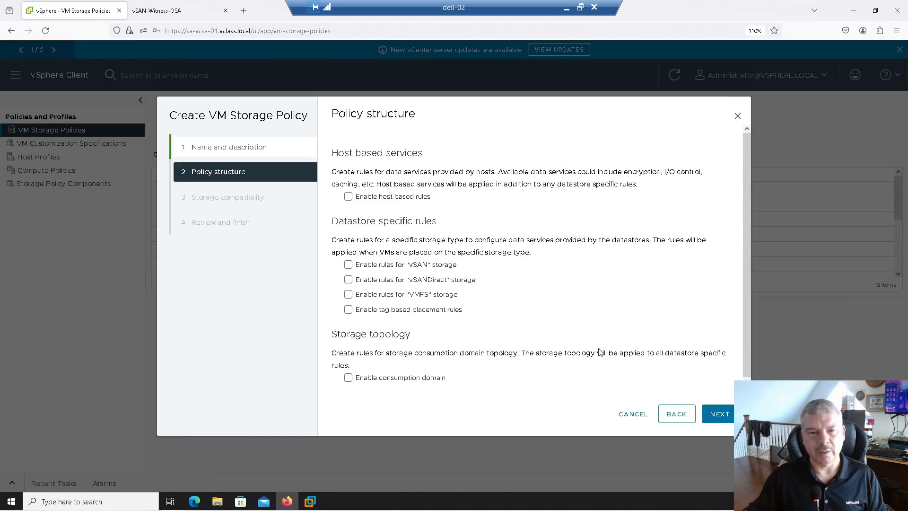
- Enable rules for vSAN storage with site disaster tolerance "Site mirroring - stretched cluster", keep 1 failure - RAID-1 (Mirroring), and finish creating the policy
click(348, 265)
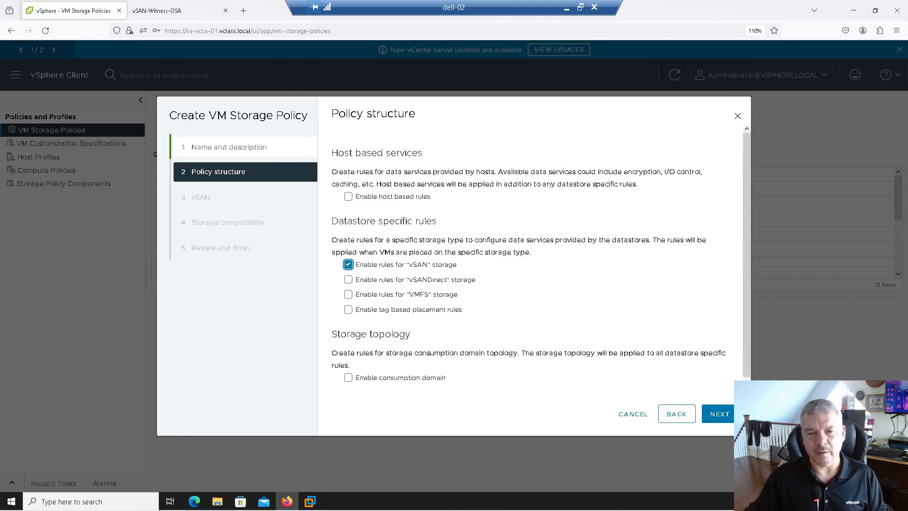
click(719, 414)
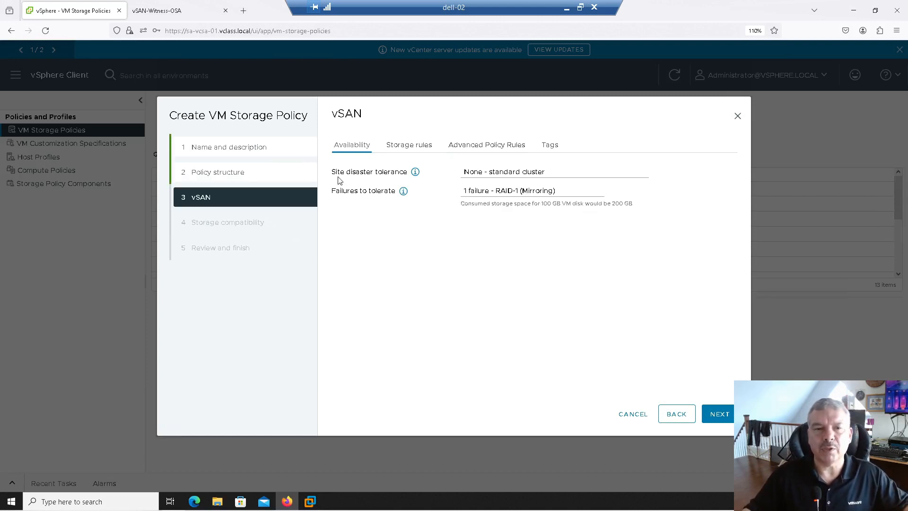
click(541, 182)
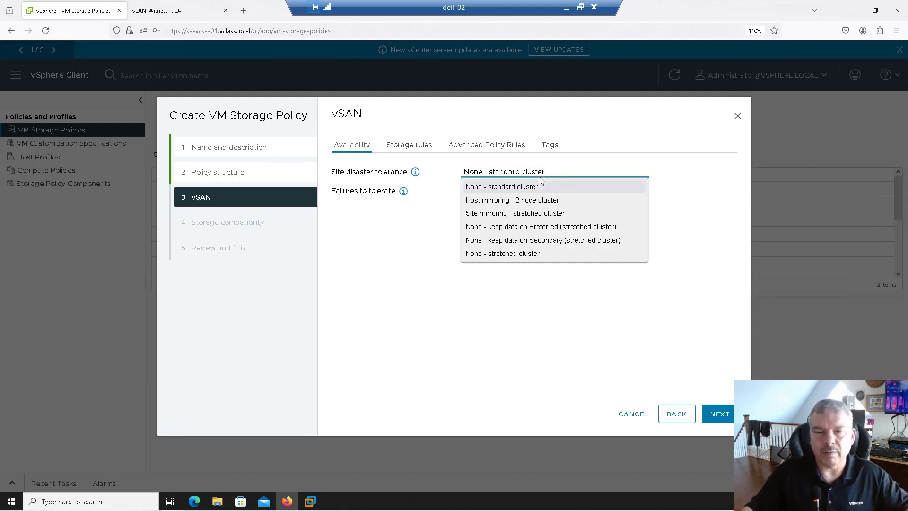
click(514, 215)
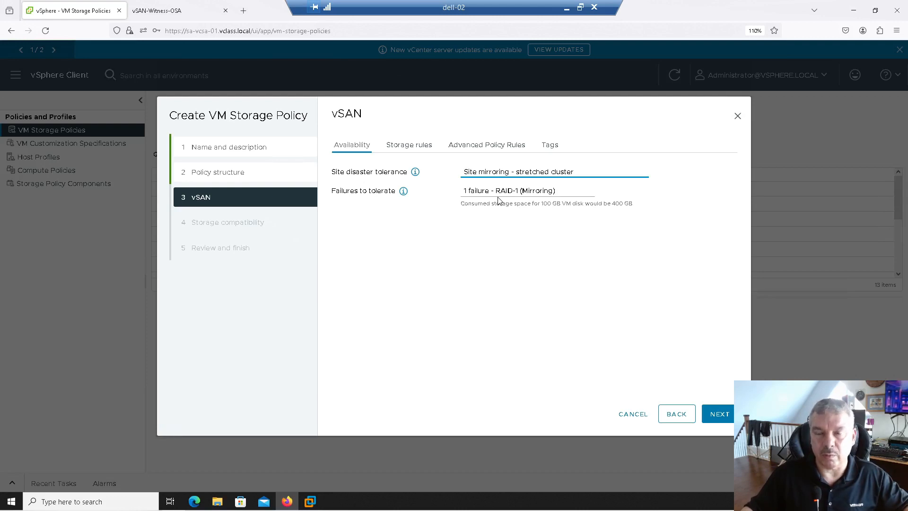
click(717, 416)
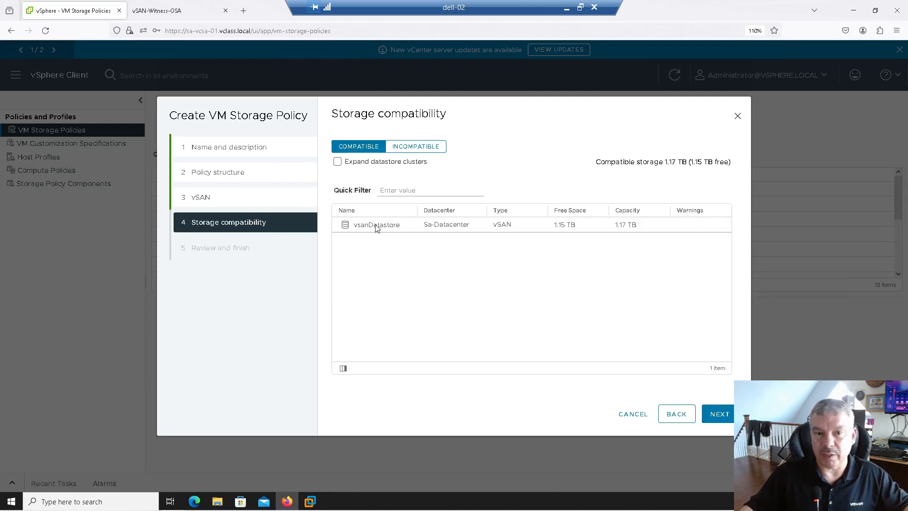
click(730, 419)
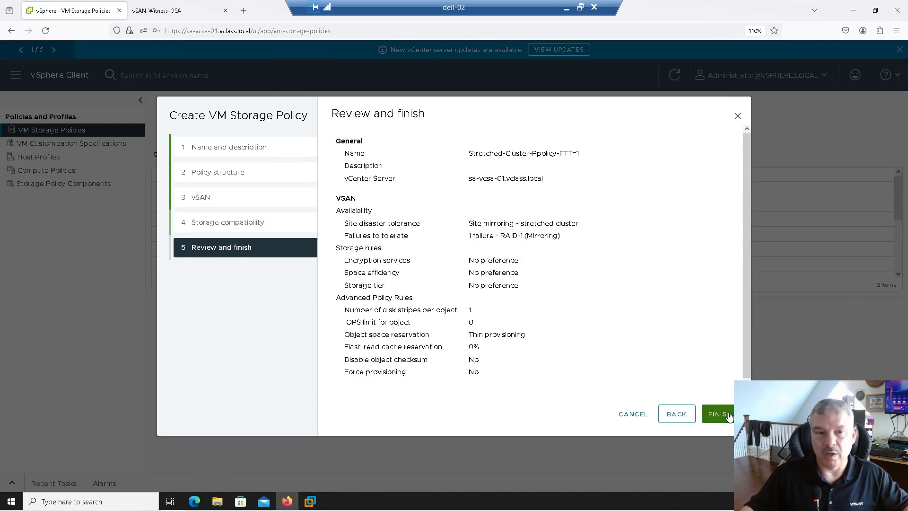
click(731, 420)
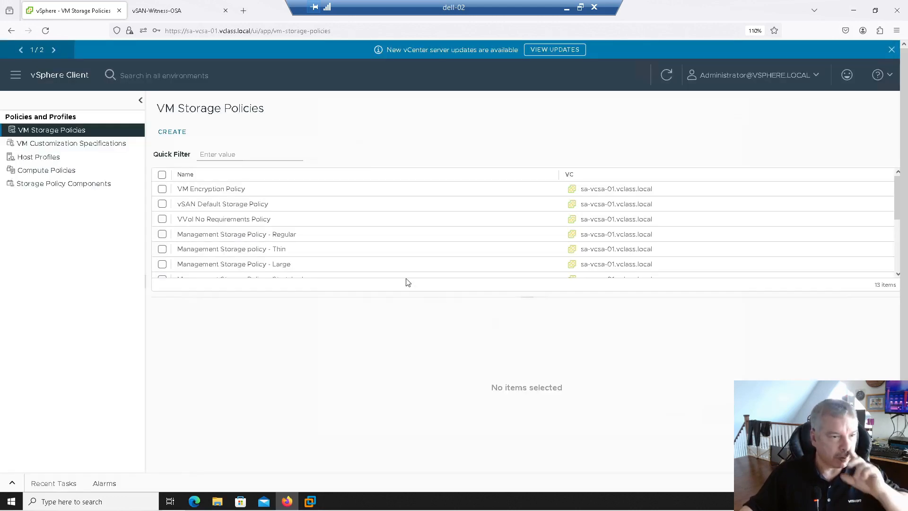
- Start creating a new virtual machine named VM2 in Sa-Datacenter on host sa-esxi-01.vclass.local
click(17, 76)
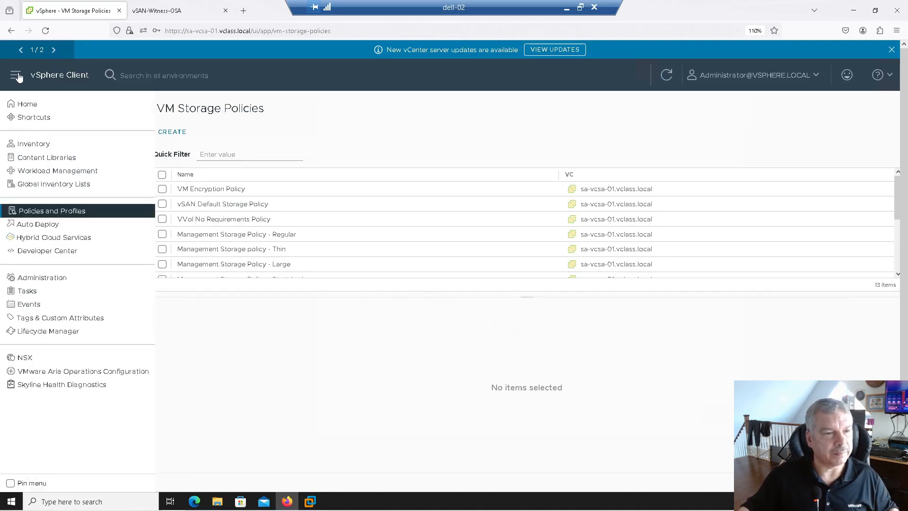
click(34, 144)
right_click(86, 202)
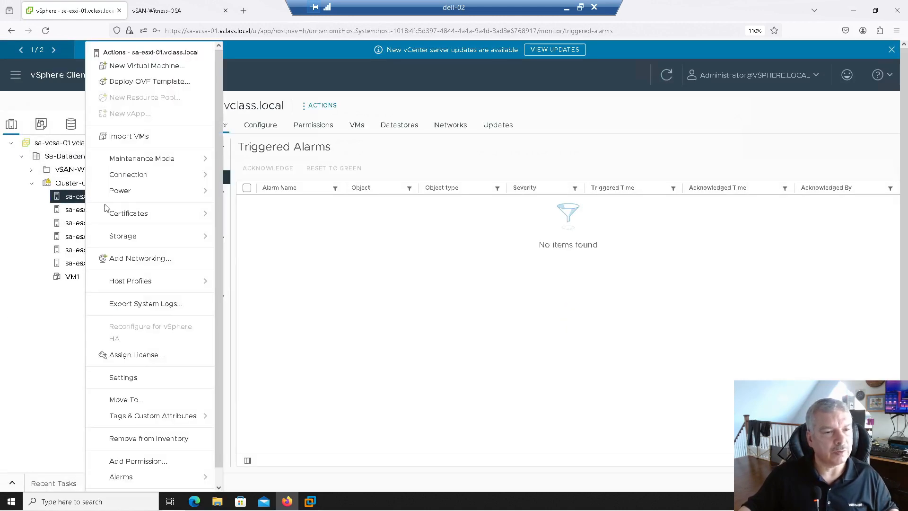
click(134, 69)
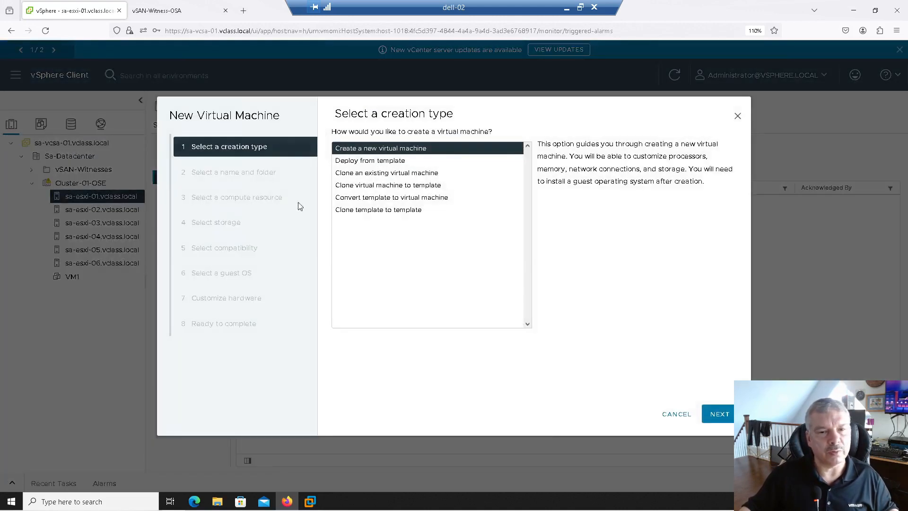
click(731, 420)
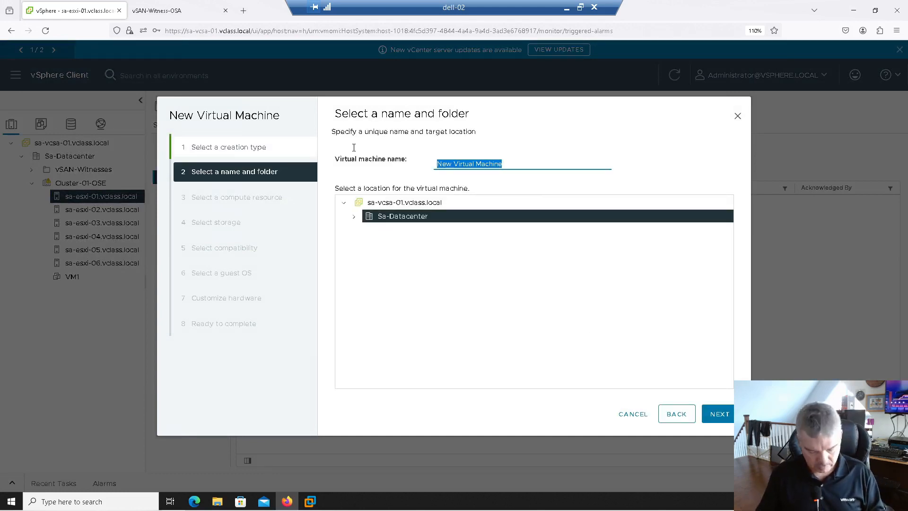
text(VM2)
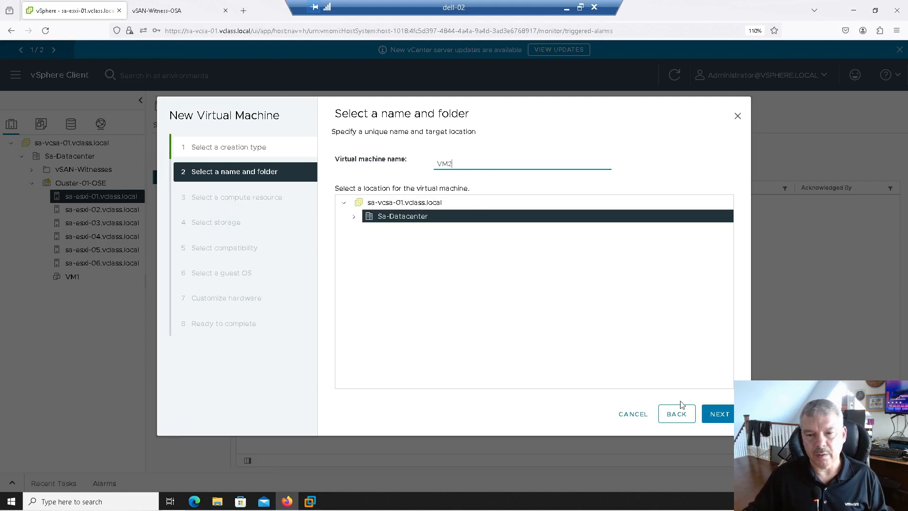
click(719, 417)
click(720, 418)
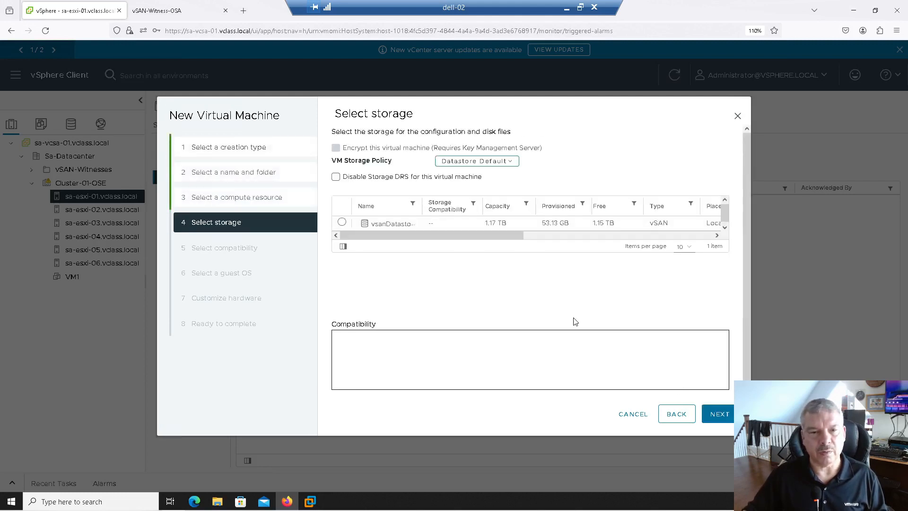
- Assign the Stretched-Cluster-Ppolicy-FTT=1 storage policy to VM2 on vsanDatastore, accepting the default compatibility and guest OS
click(468, 163)
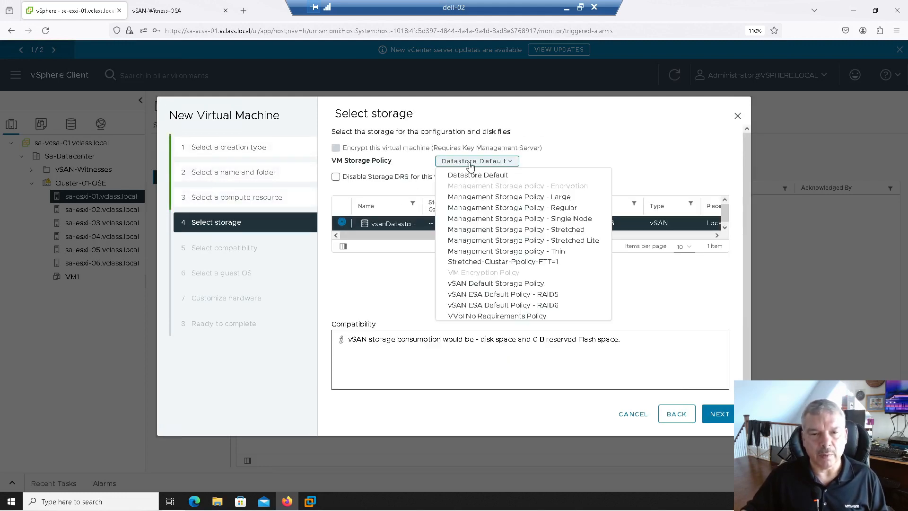
click(506, 262)
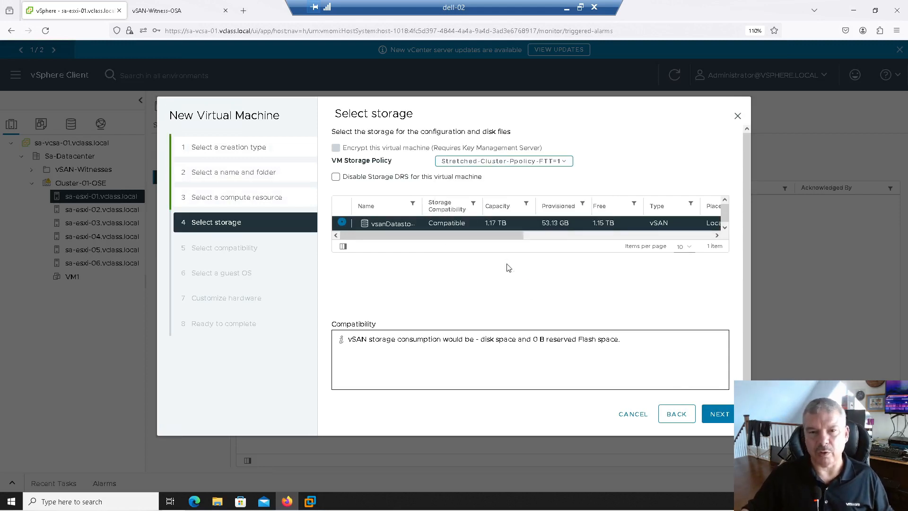
click(718, 414)
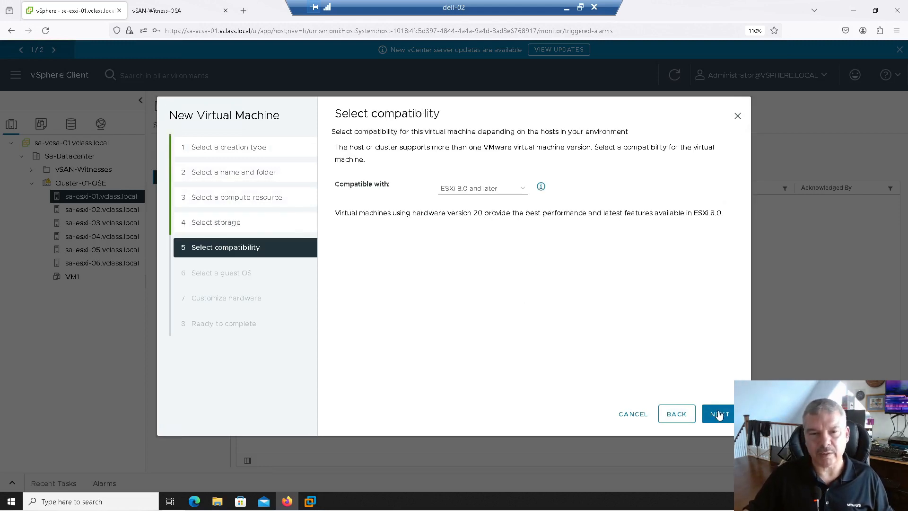
click(719, 414)
click(718, 415)
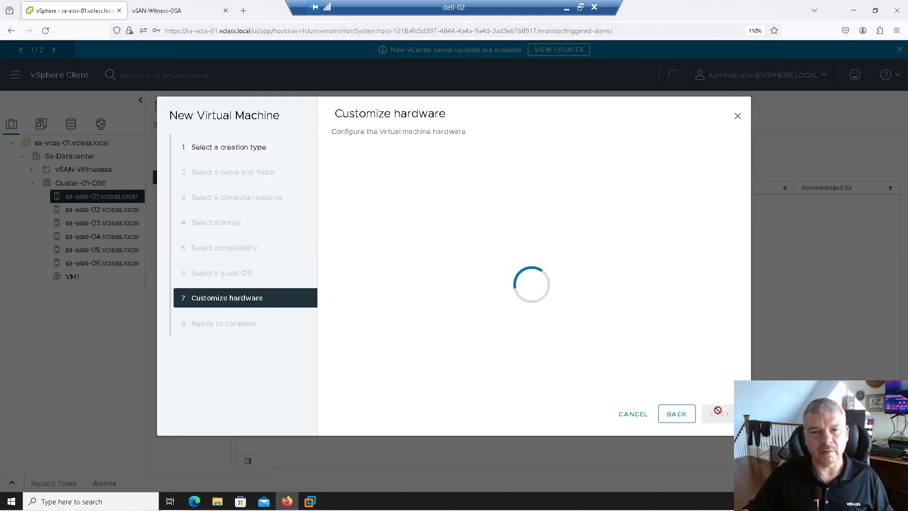
- Set VM2's new hard disk to 5 GB and finish creating the virtual machine
drag(479, 241, 432, 238)
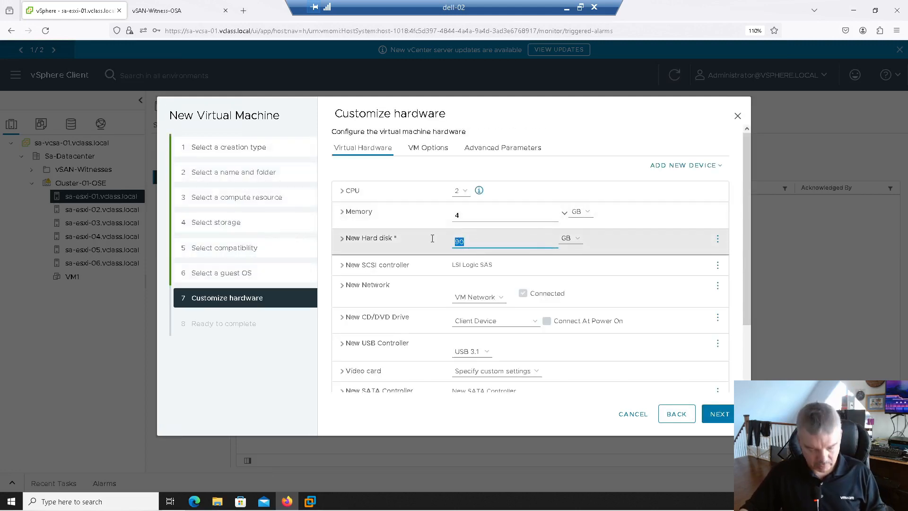
text(5)
click(718, 414)
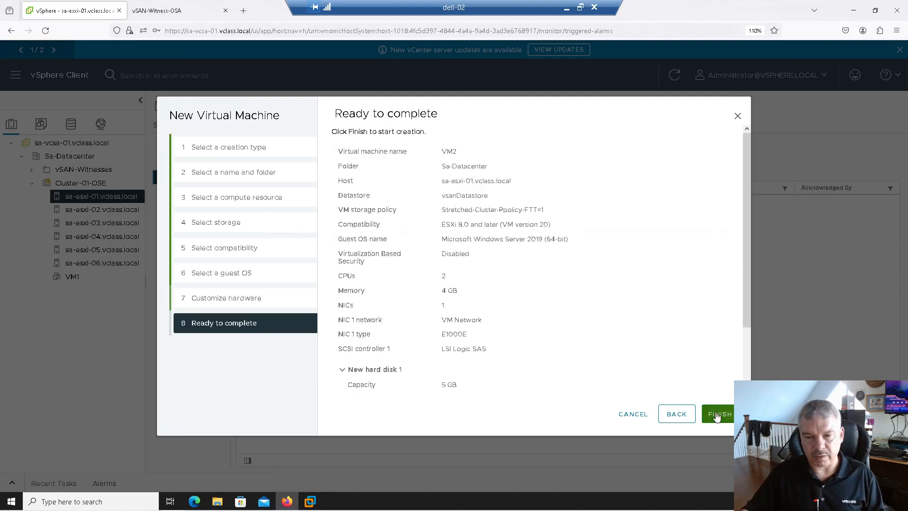
click(717, 414)
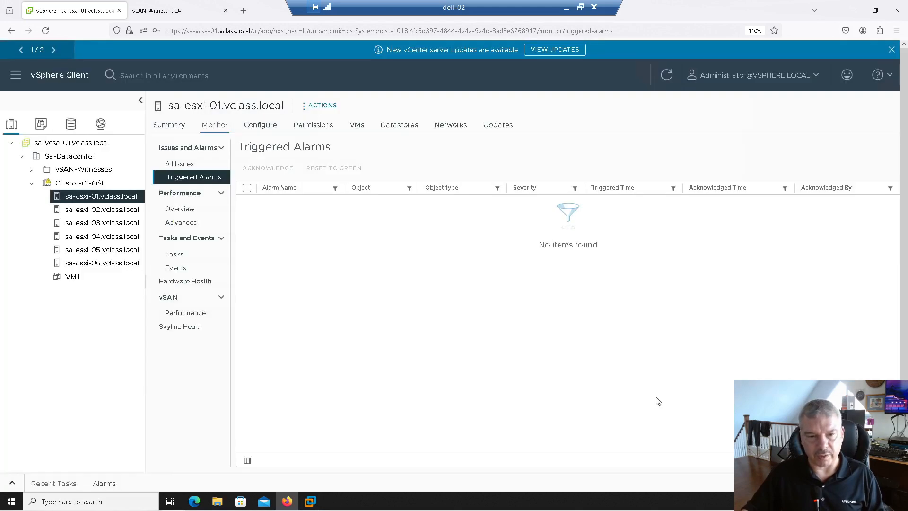
- Check the VM2 creation in the recent tasks and examine the vSAN physical disk placement of its hard disk components
click(12, 482)
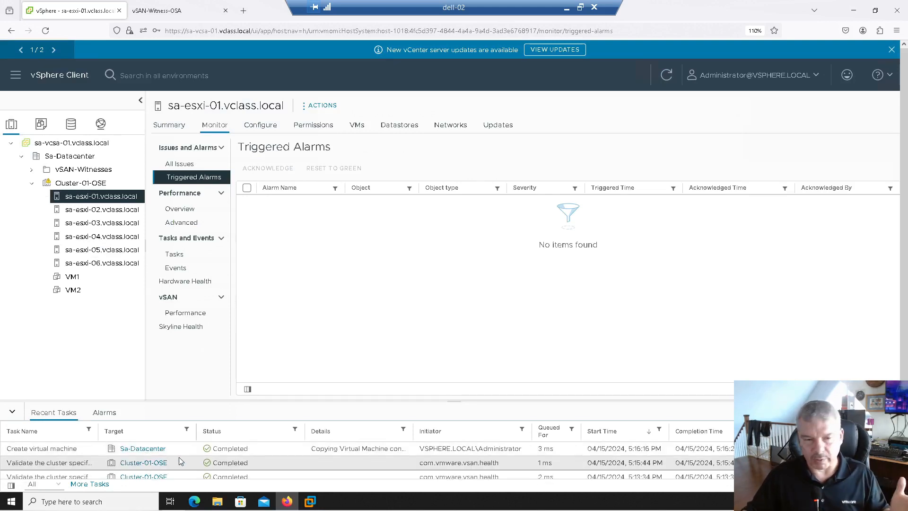
click(72, 290)
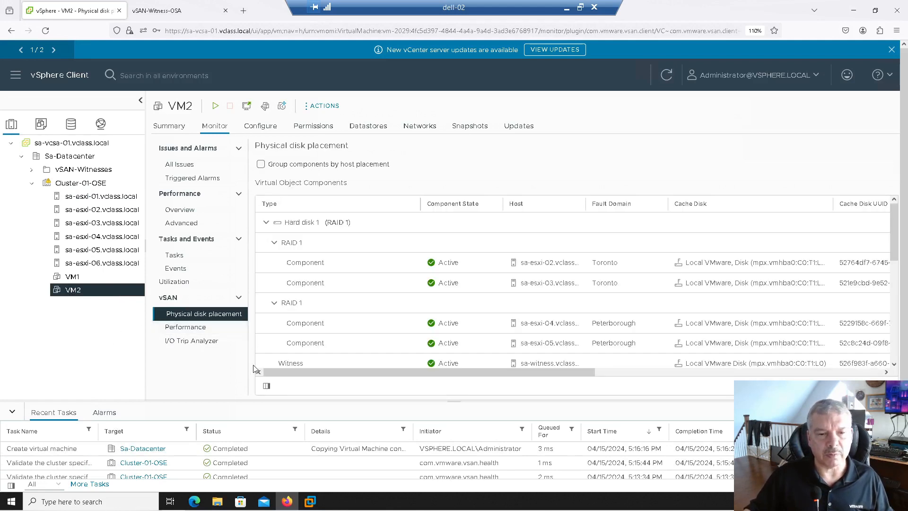
click(13, 410)
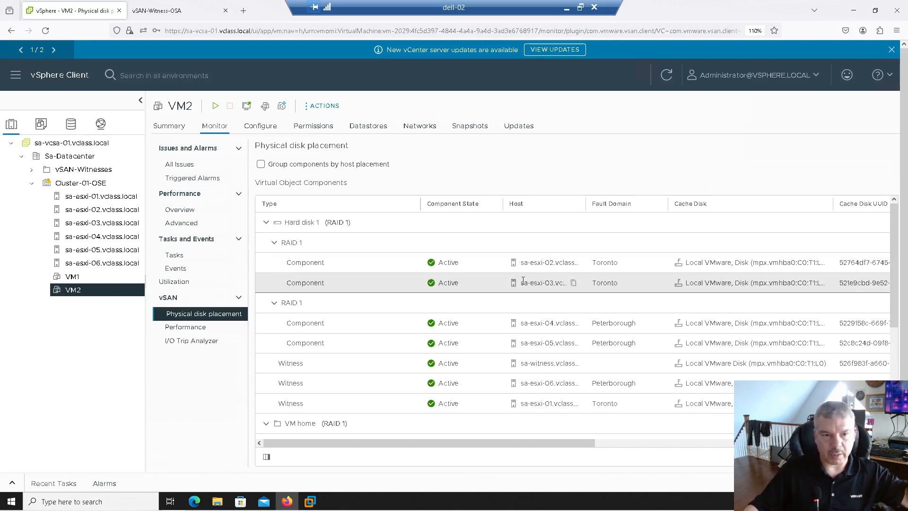
mouse_move(404, 321)
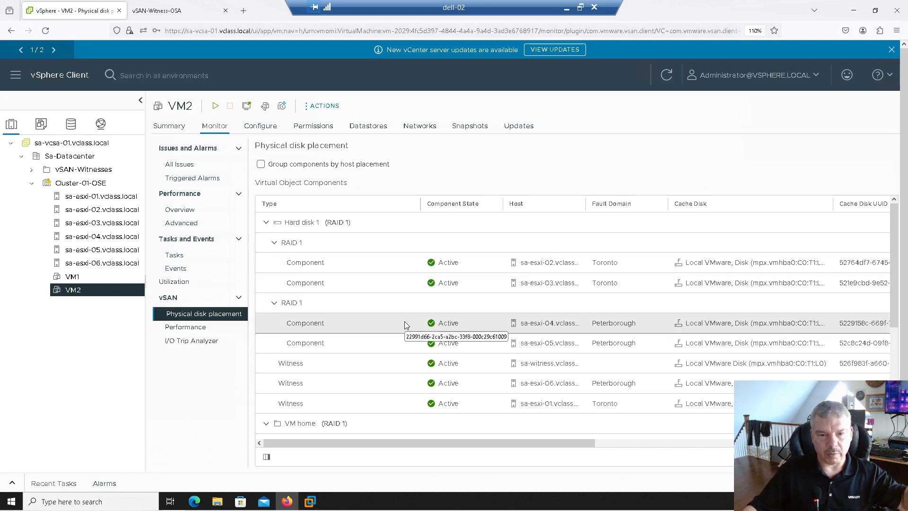